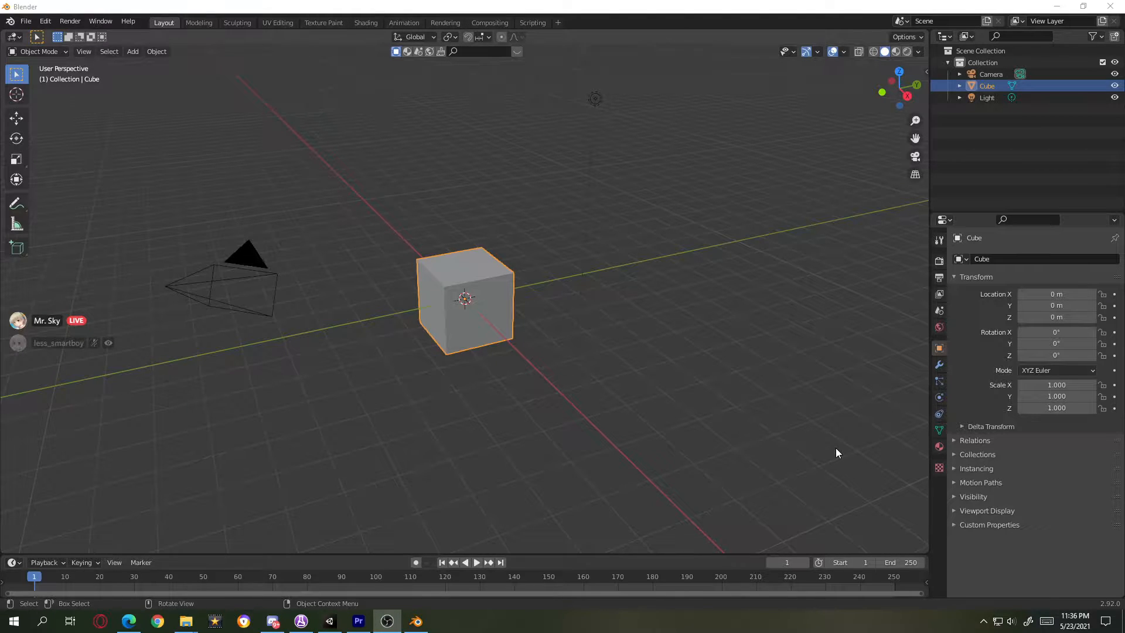
- Open the splash screen and start a new General file
click(10, 21)
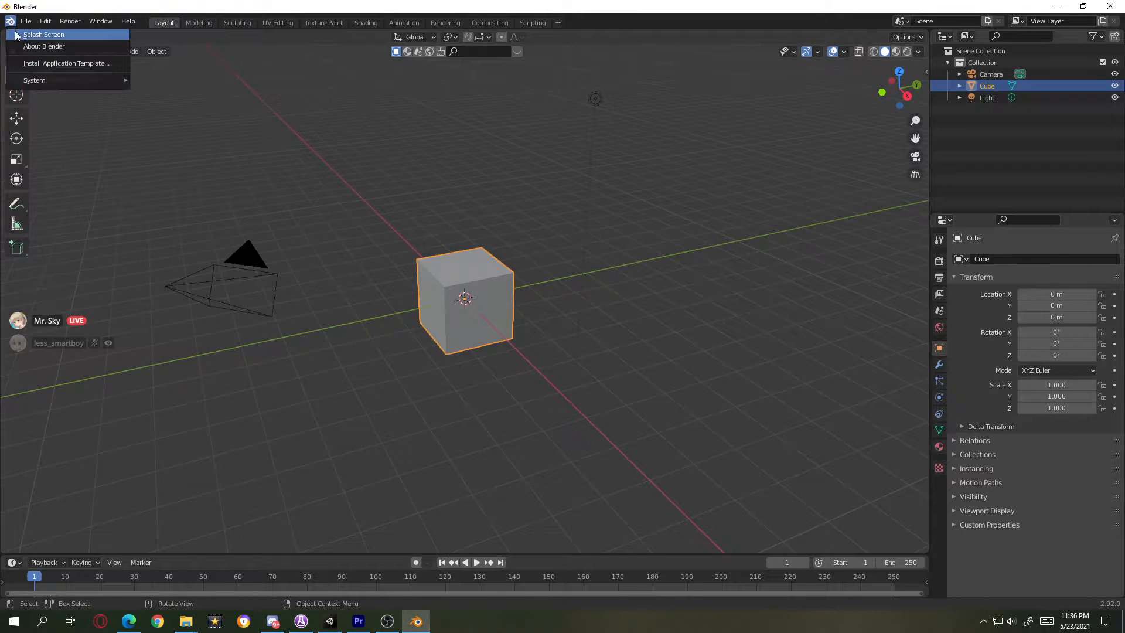
click(35, 35)
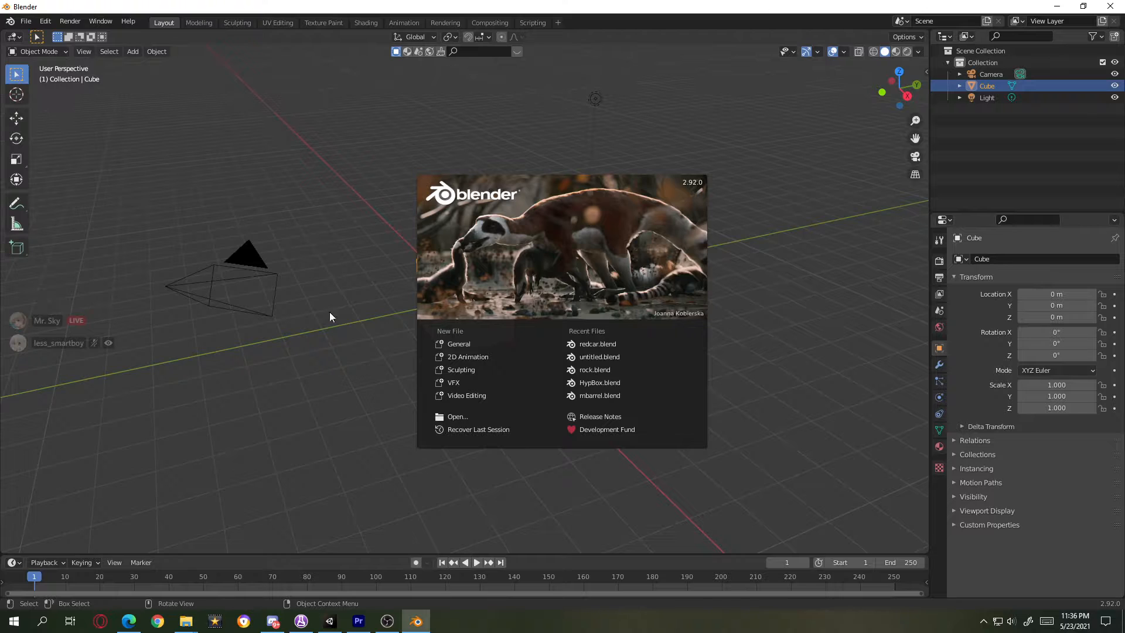
click(486, 345)
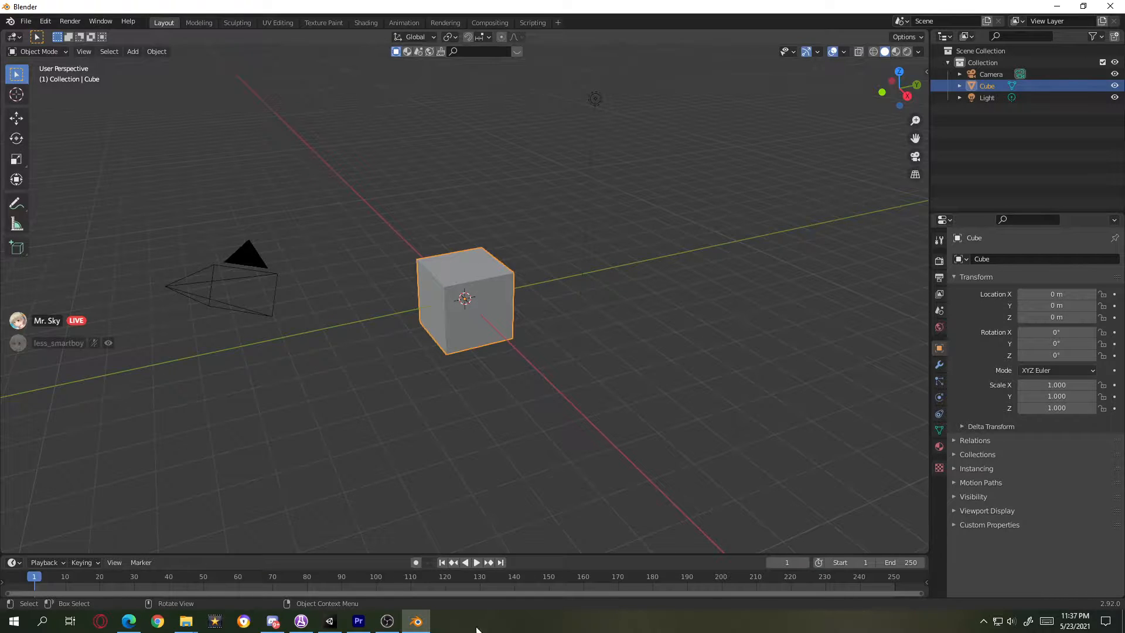
shift+middle_drag(536, 303, 586, 321)
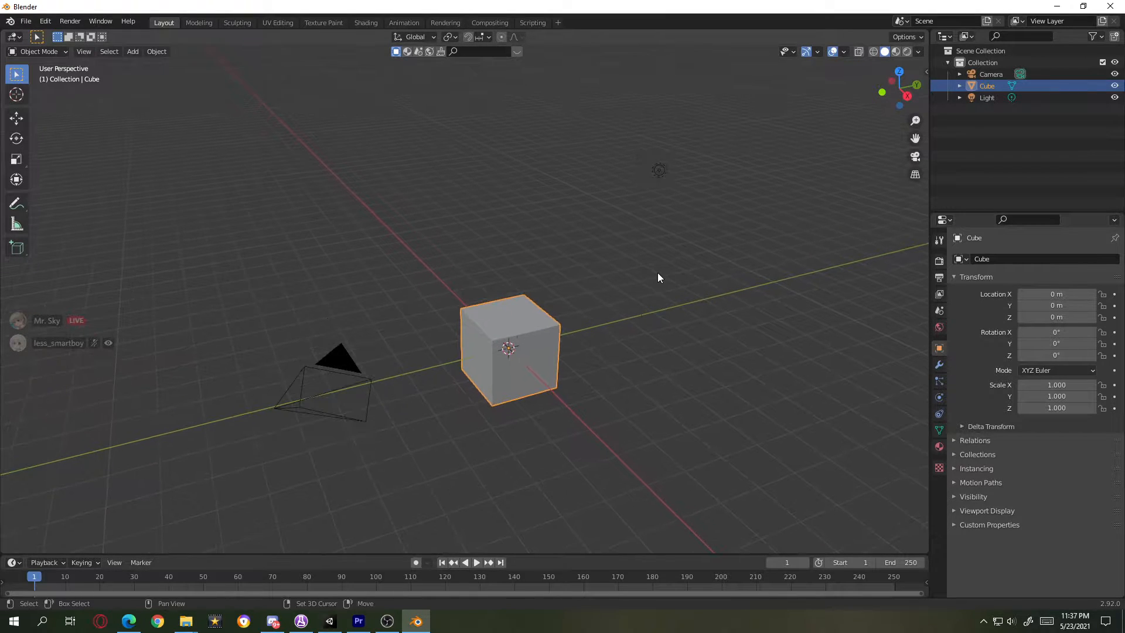
middle_drag(715, 241, 638, 164)
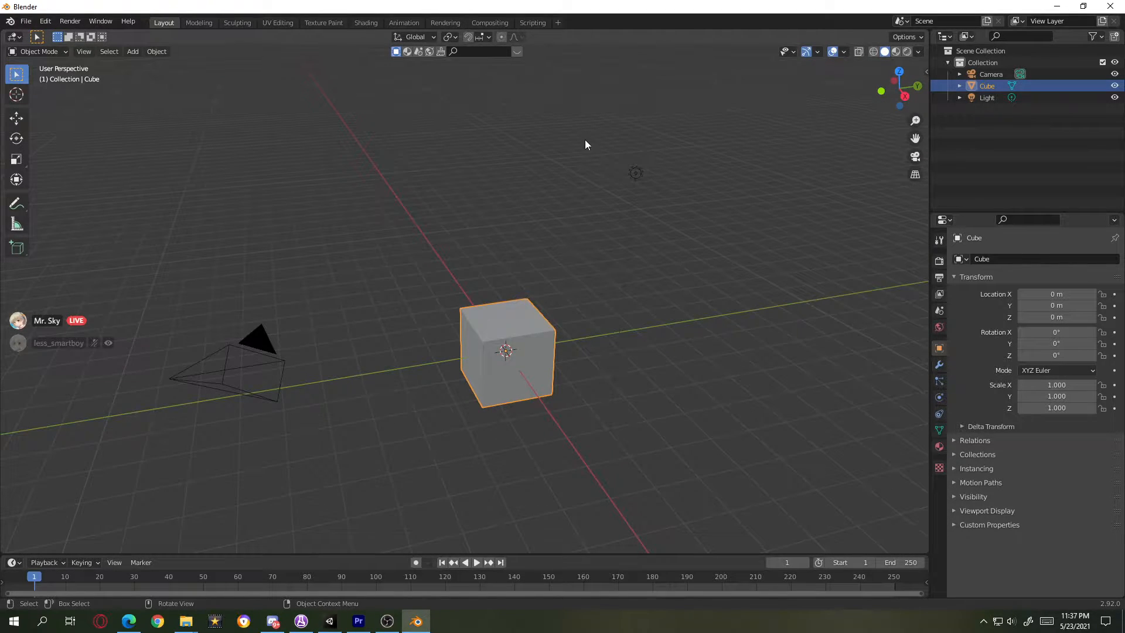
- Switch to Unity and examine the finished chair in the scene from different angles and distances
key(alt+Tab)
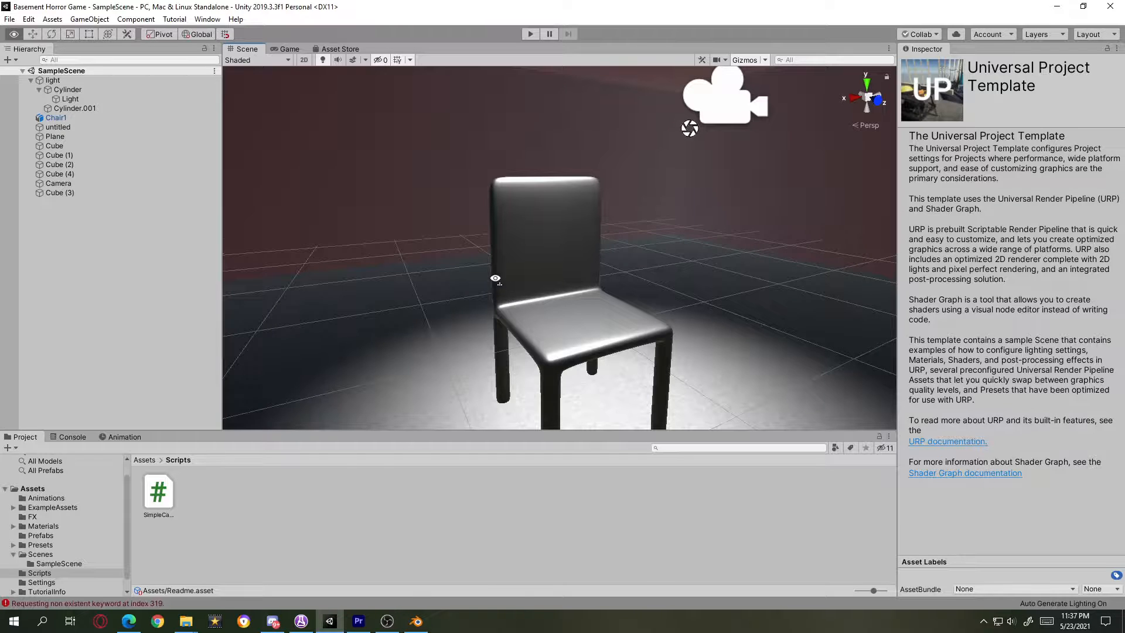
right_drag(496, 278, 599, 284)
key(s)
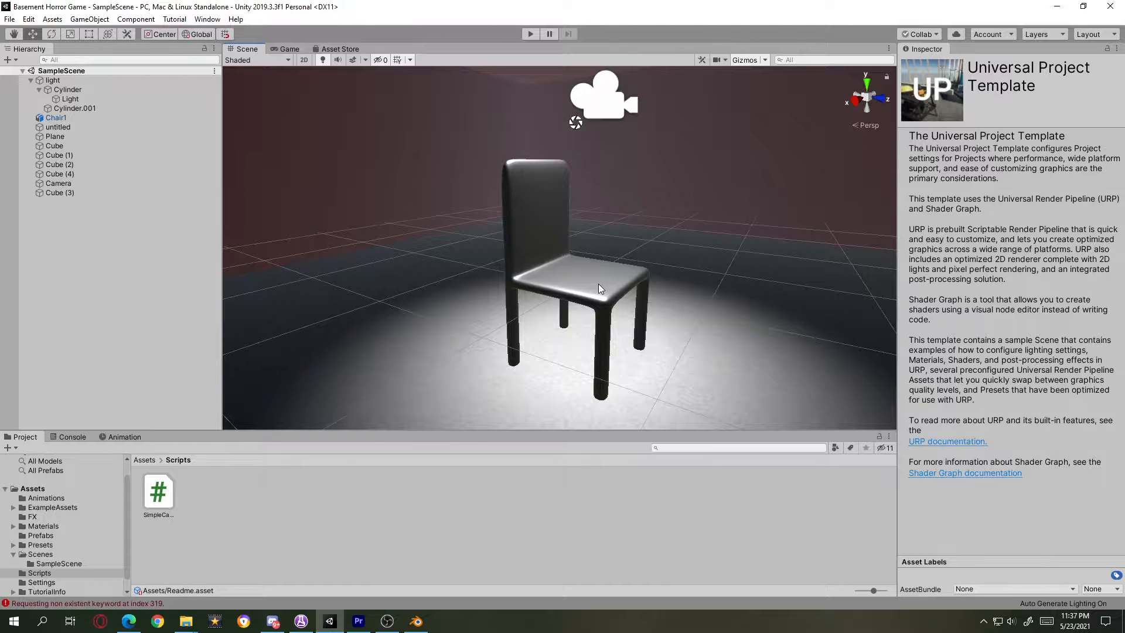
mouse_move(599, 284)
right_down()
mouse_move(331, 274)
mouse_move(578, 276)
right_up()
key(s)
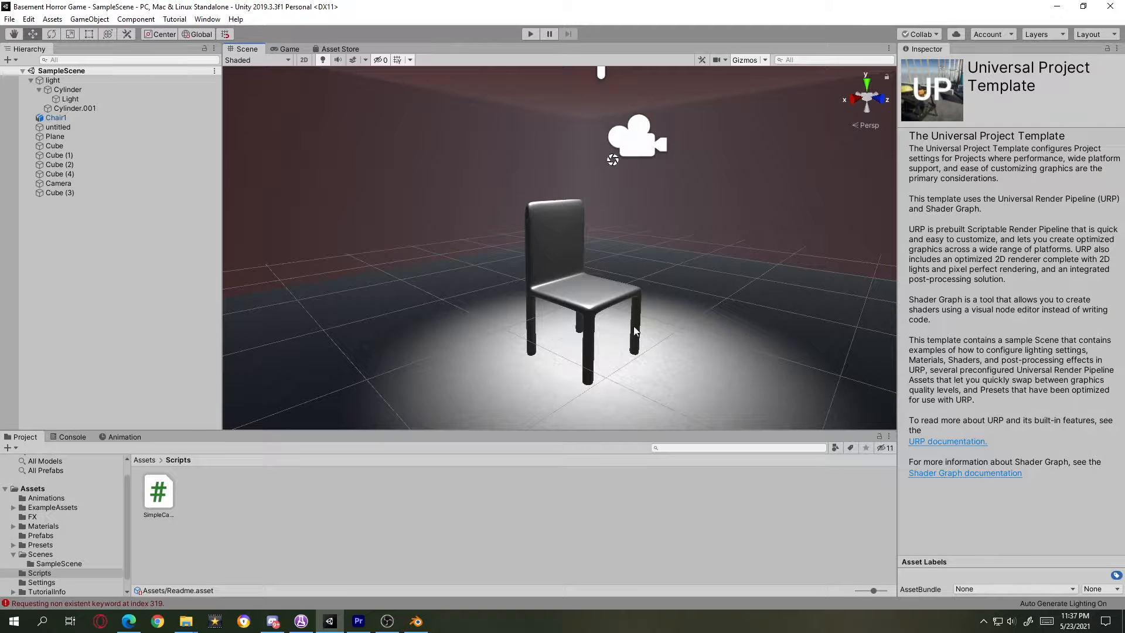
- Switch back to Blender and delete the default light and camera from the scene
click(416, 621)
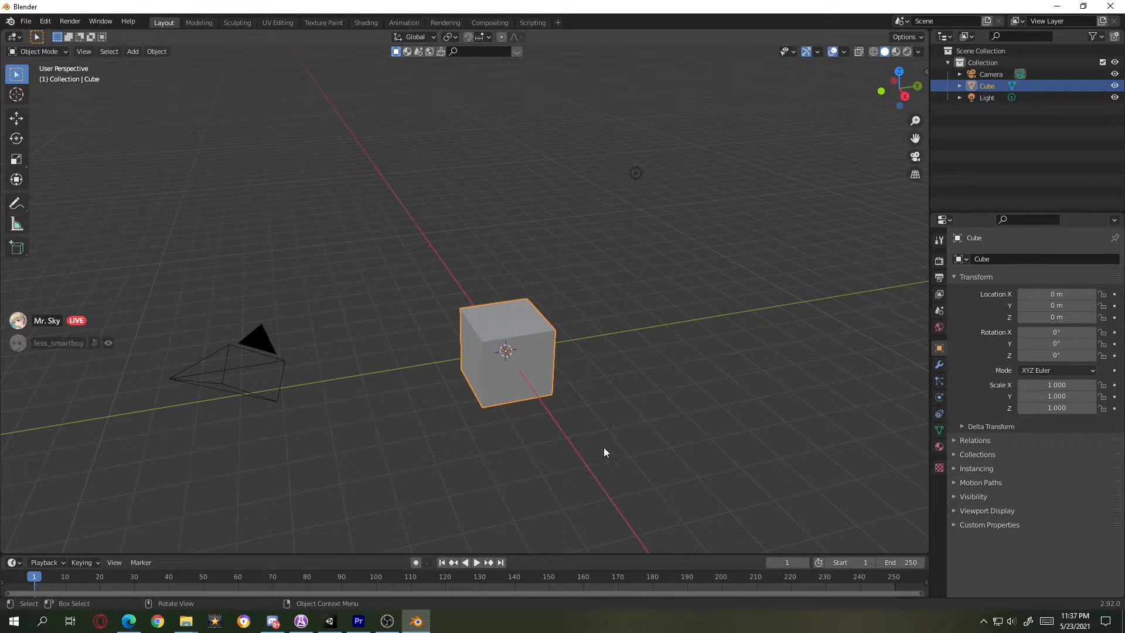
click(635, 173)
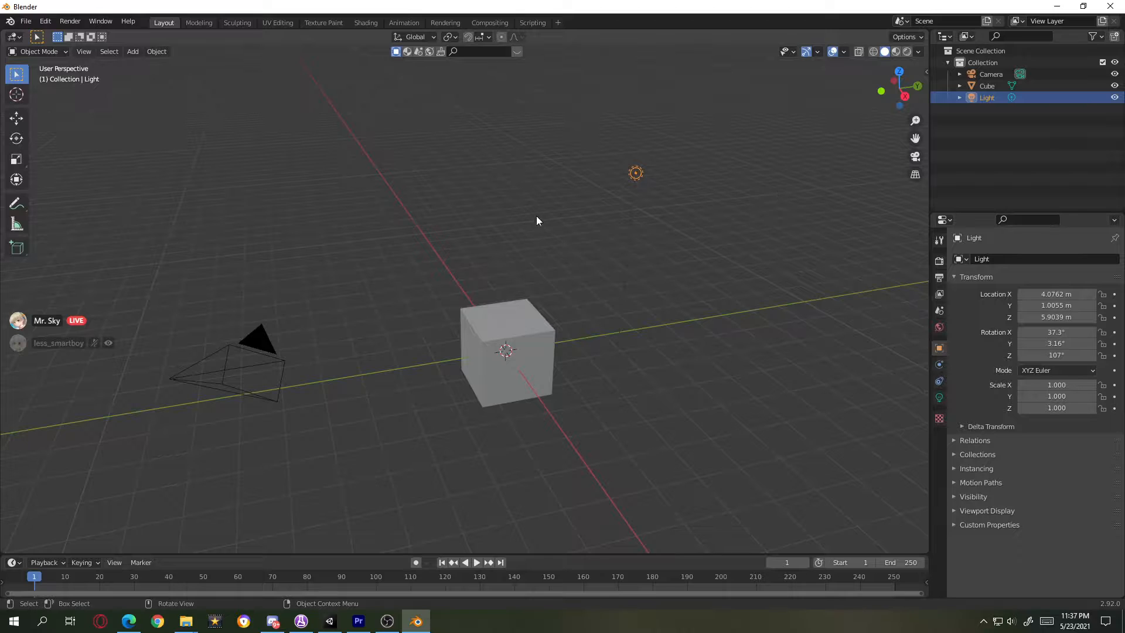
key(Delete)
click(283, 394)
key(Delete)
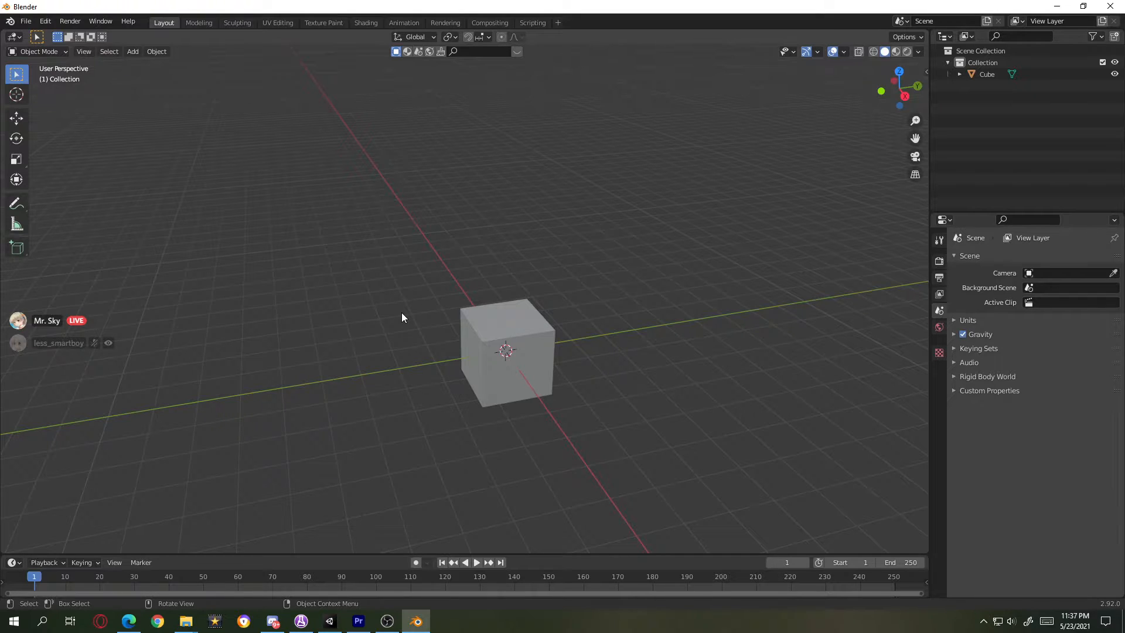
- Flatten the default cube into a thin slab by scaling it by 0.1 along the global Z axis
click(522, 322)
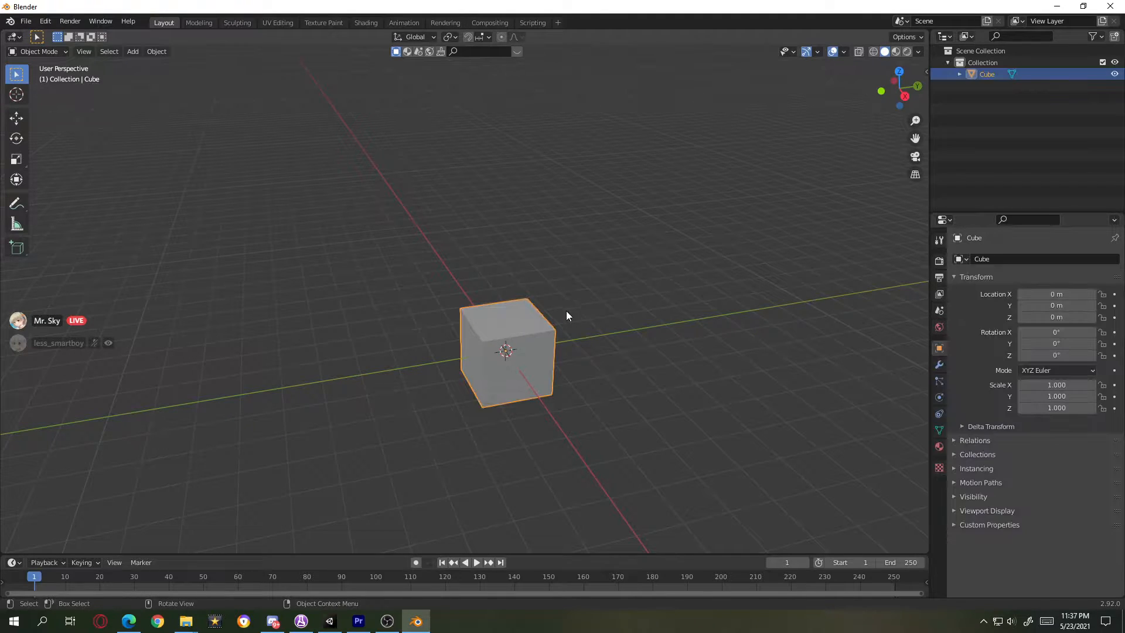
text(sz)
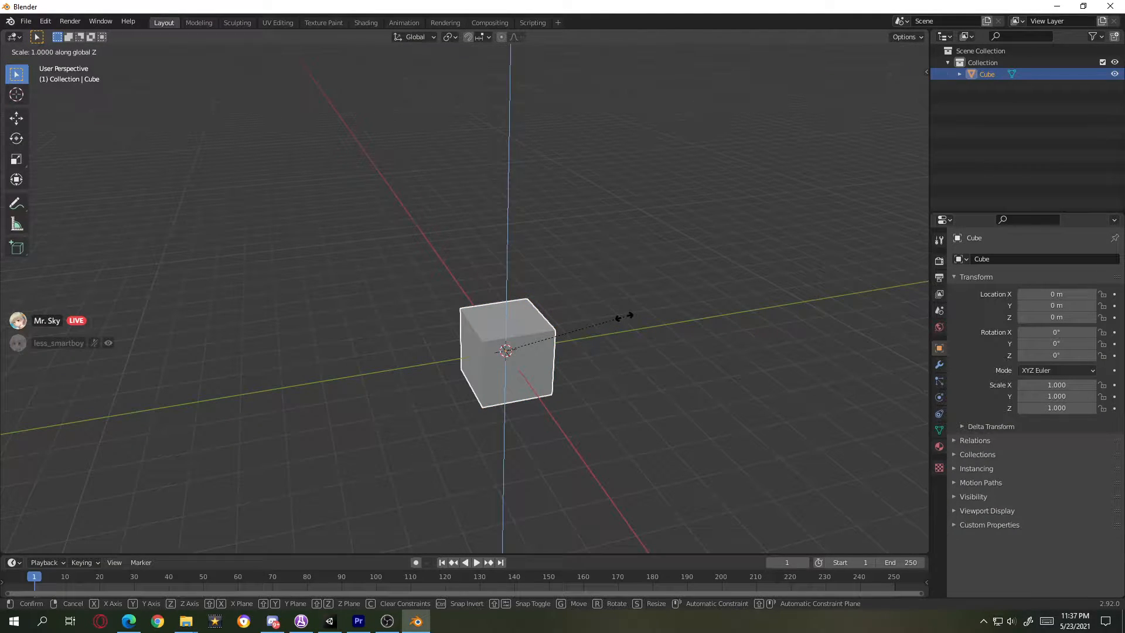
text(.1)
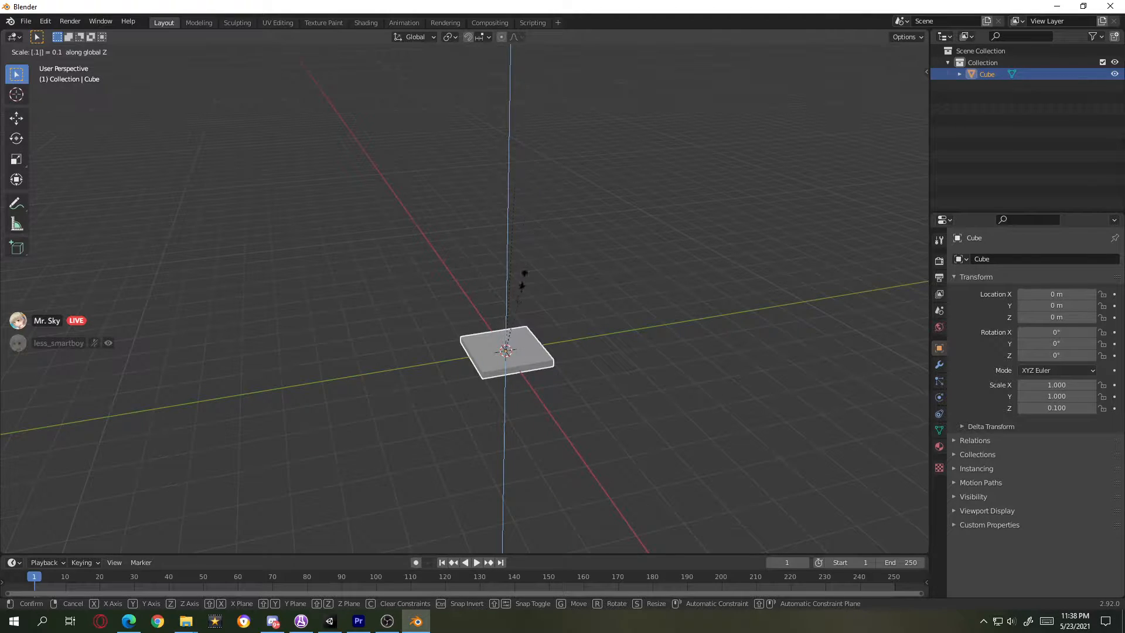
key(z)
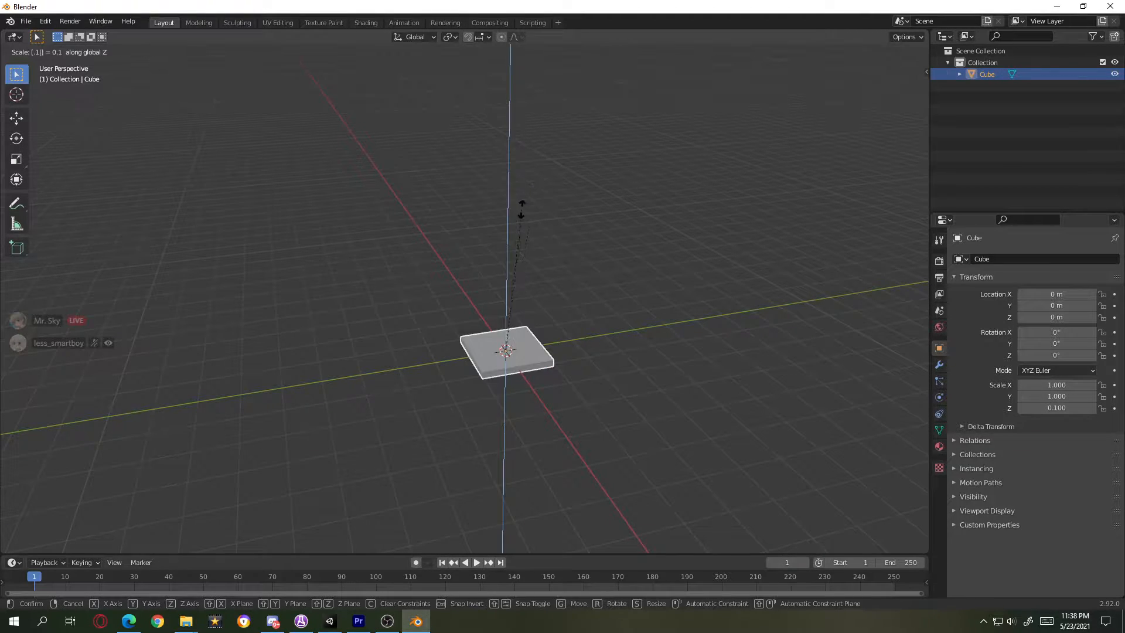
key(z)
key(z)
key(z)
key(z)
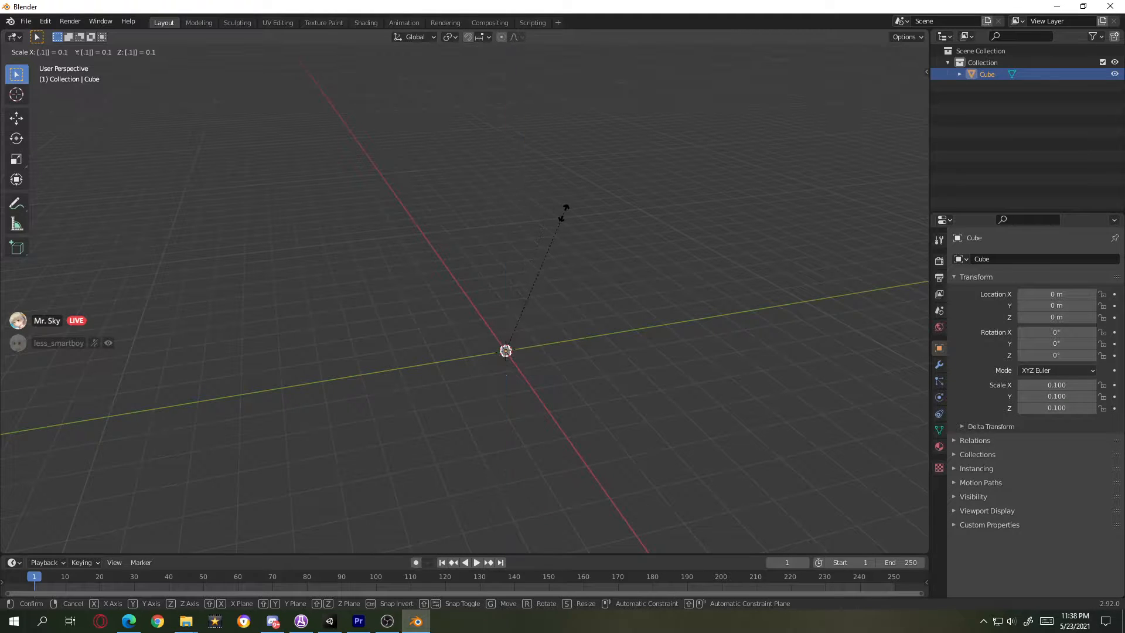
key(z)
key(z)
key(z)
key(z)
key(z)
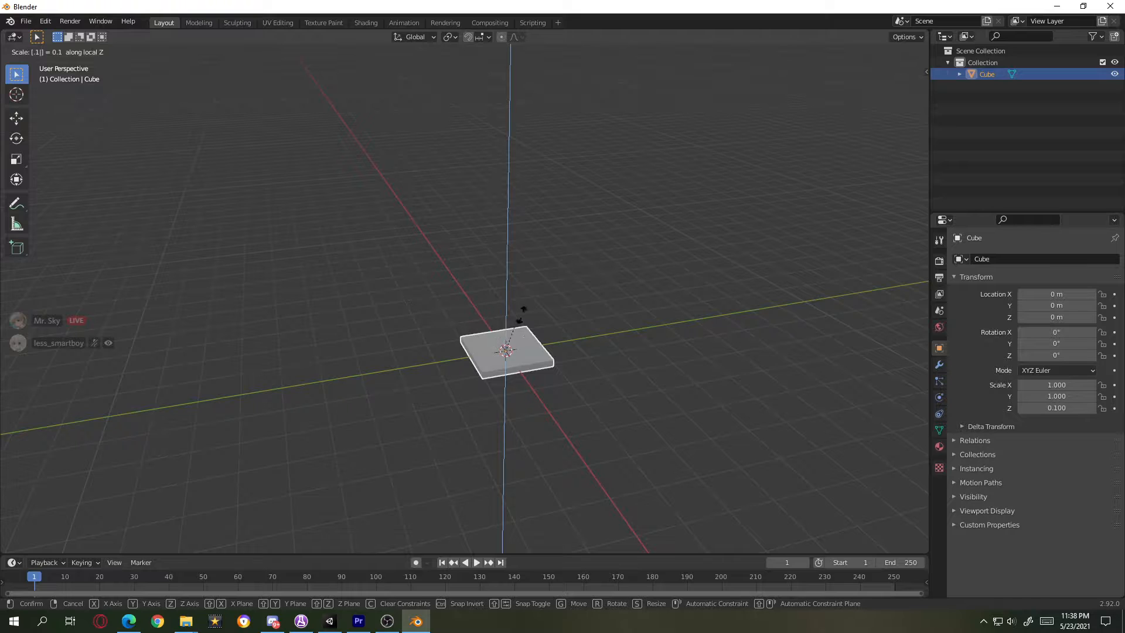
key(z)
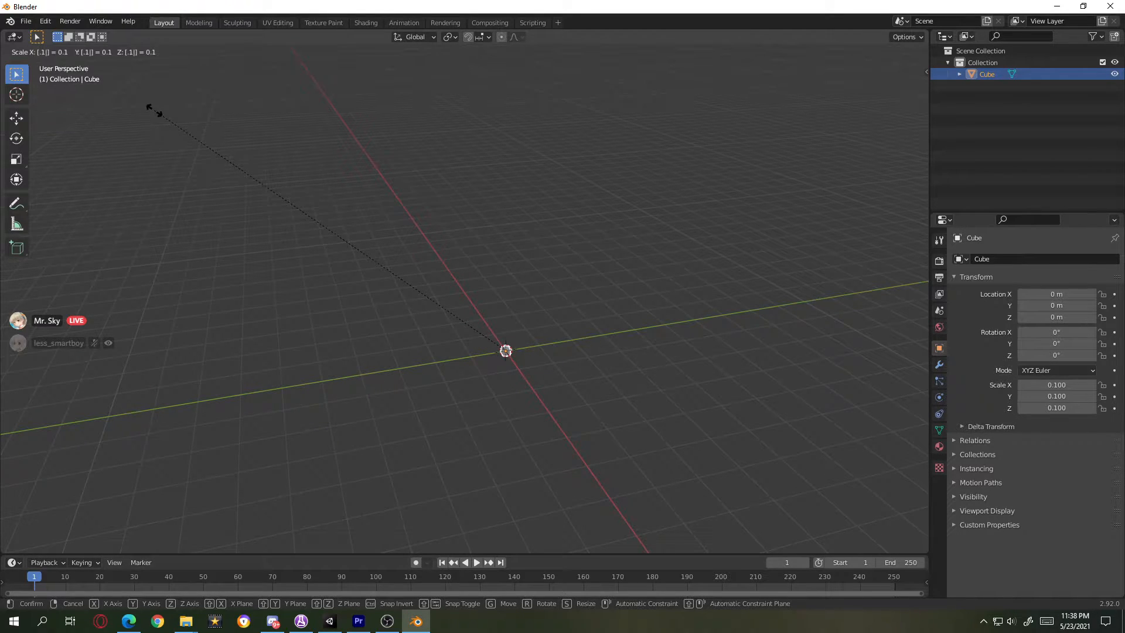
key(z)
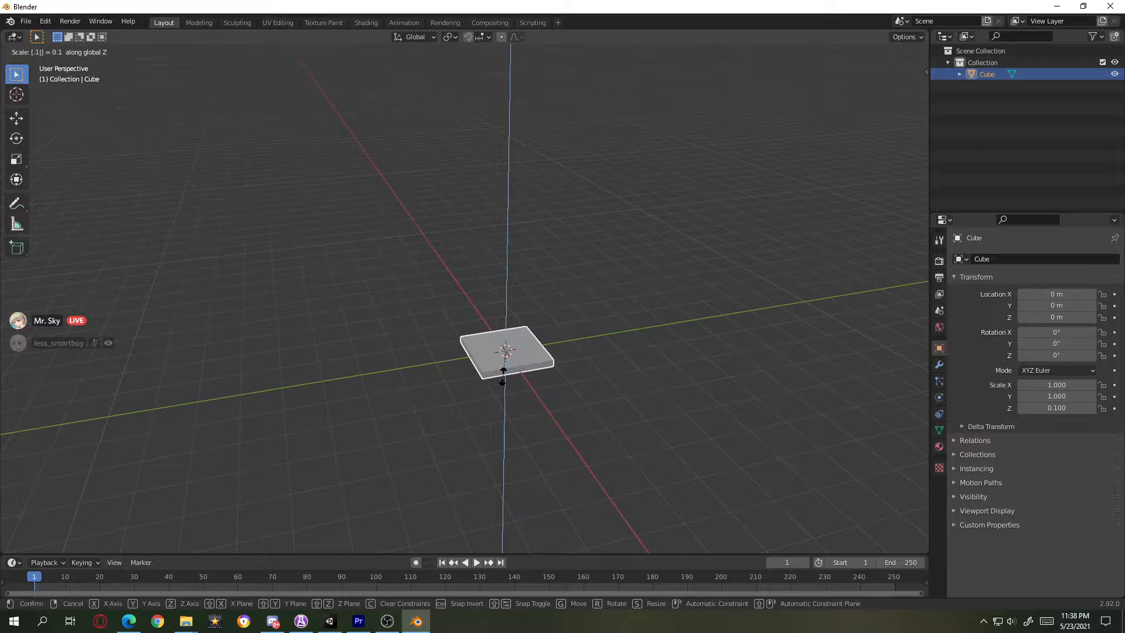
key(Return)
key(ctrl+z)
key(ctrl+shift+z)
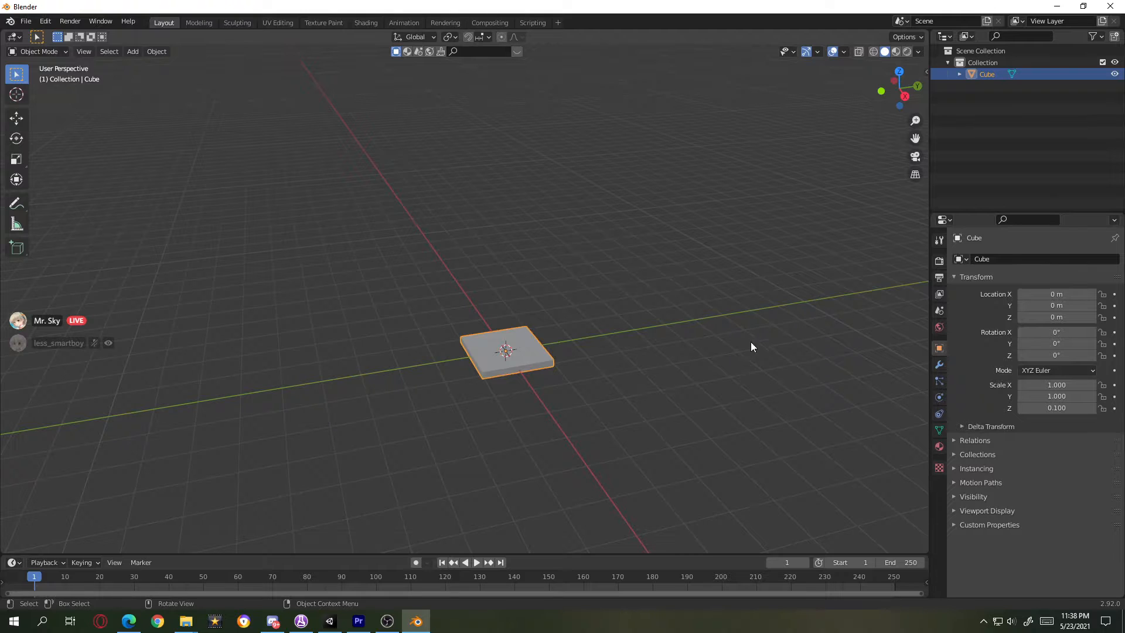
- Put the slab into Edit Mode and deselect all of its geometry
key(Tab)
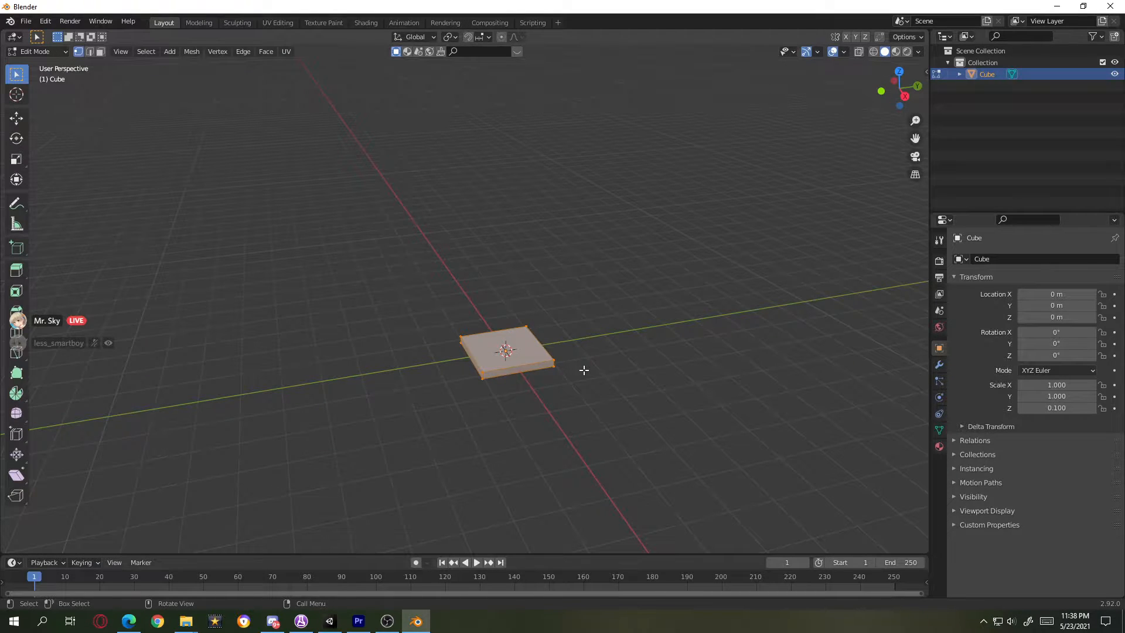
click(57, 54)
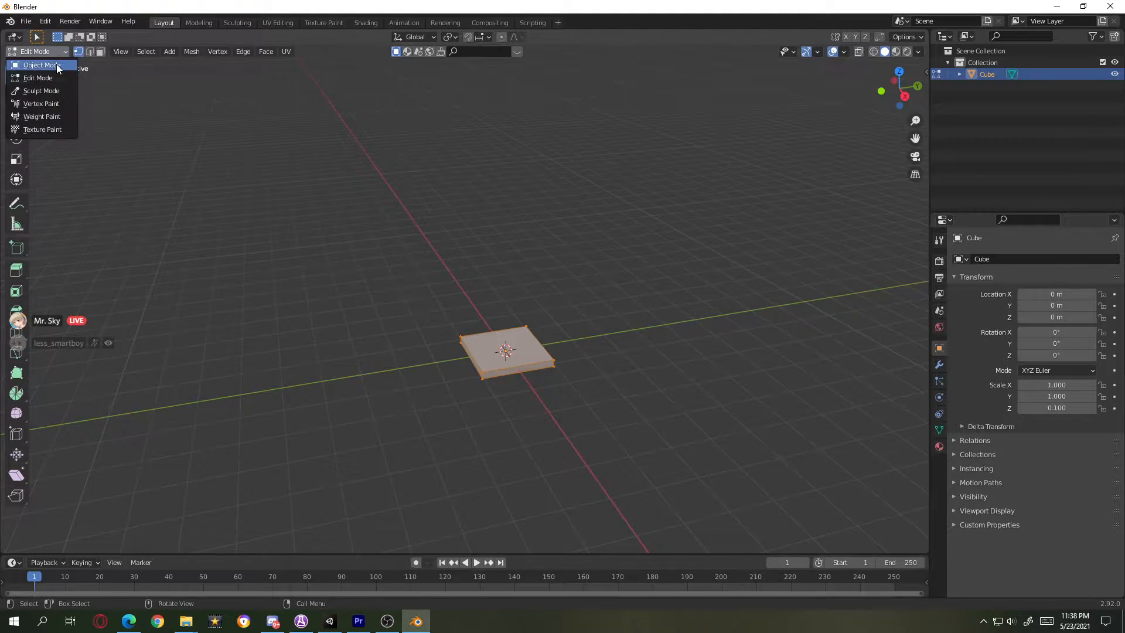
click(54, 74)
click(520, 197)
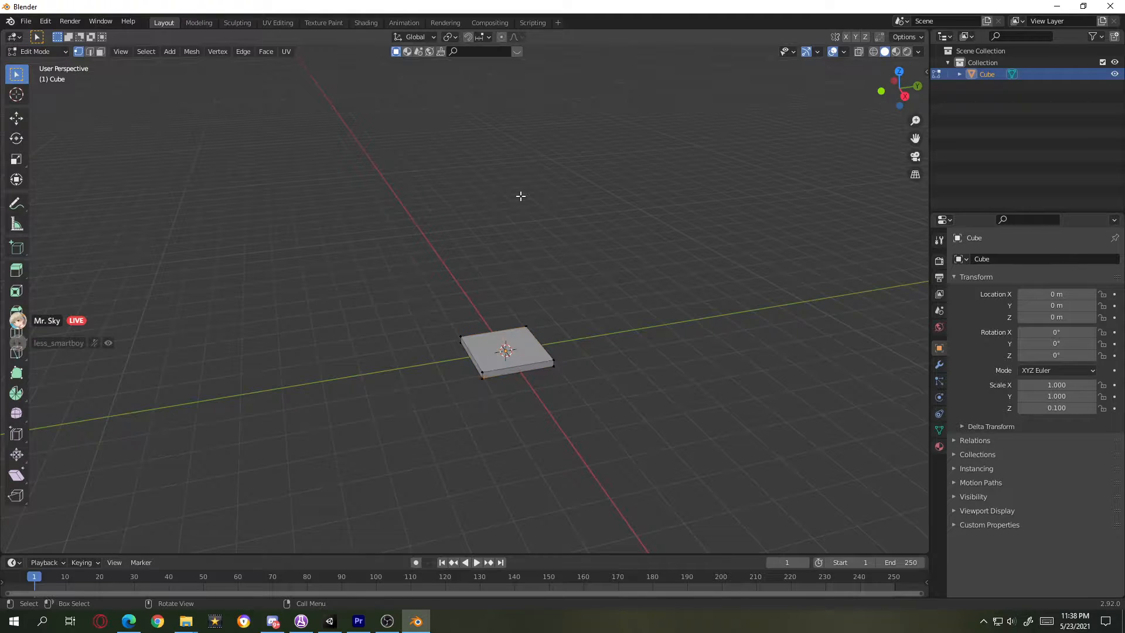
click(37, 49)
click(54, 83)
scroll(623, 377, up, 3)
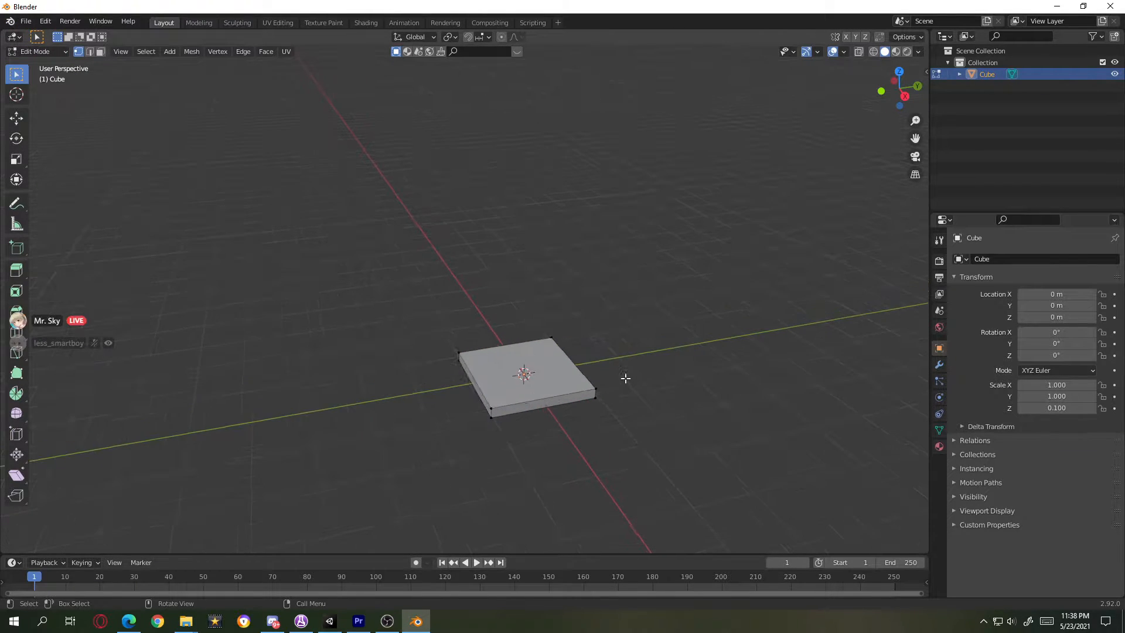
- Add a loop cut across the slab parallel to the X axis, with an edge slide of 0.75 toward the negative Y side
key(ctrl+r)
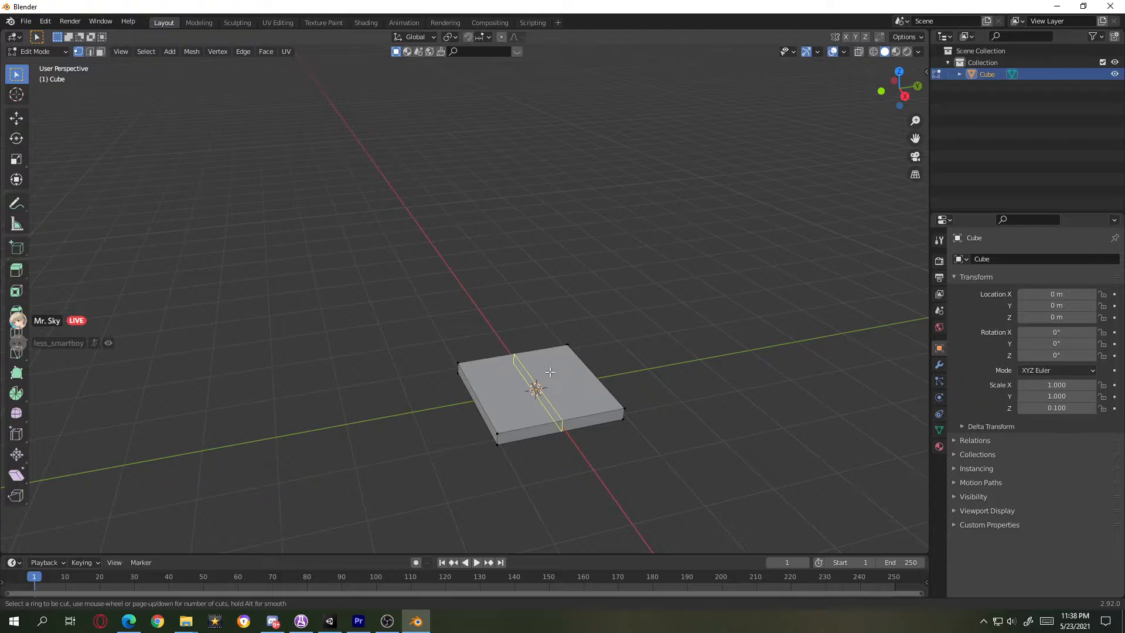
click(550, 372)
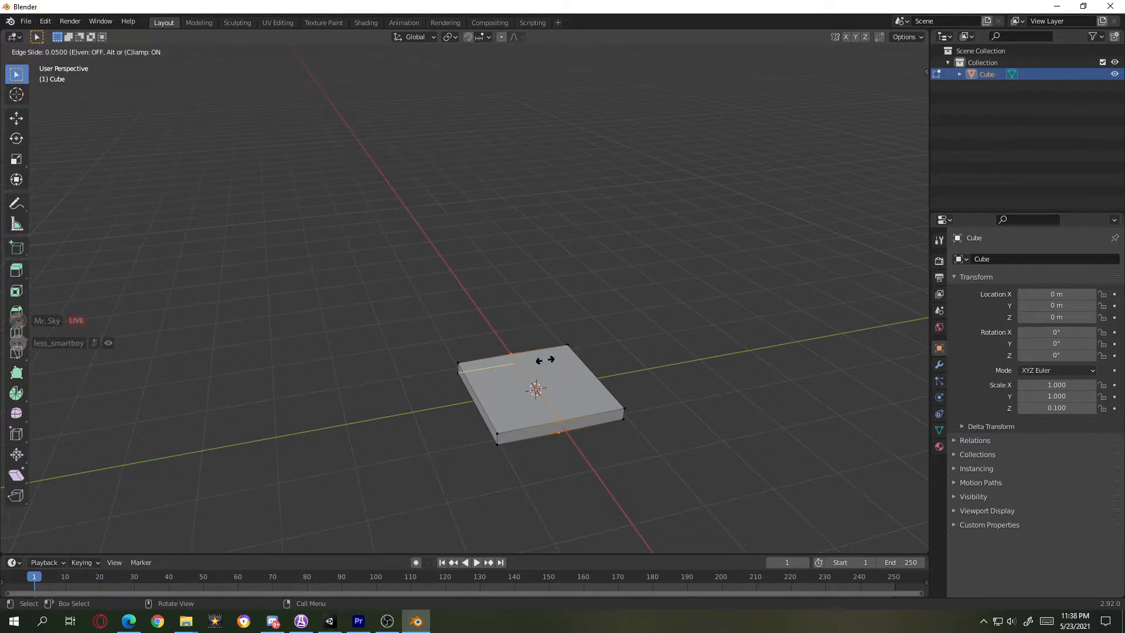
text(.75)
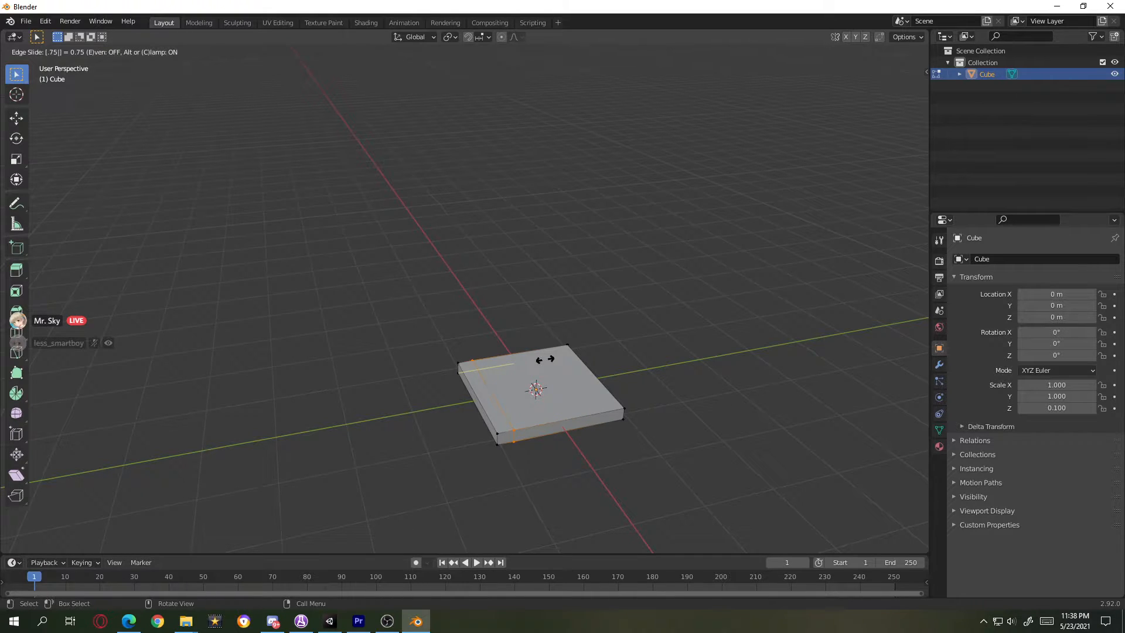
key(Return)
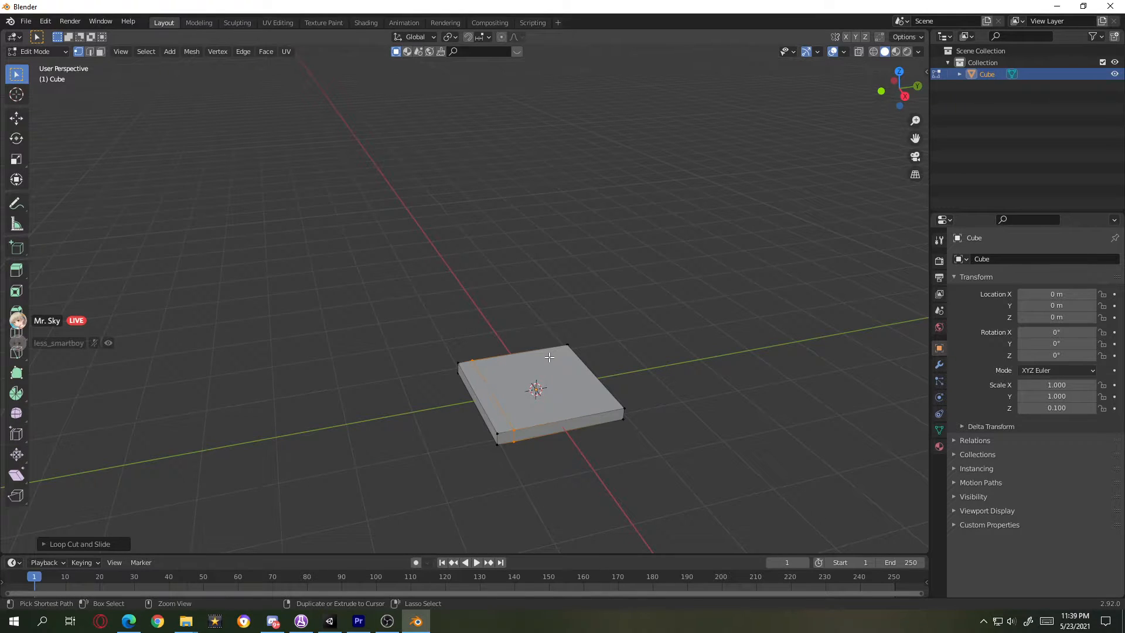
- Add a second loop cut parallel to the X axis, with an edge slide of -0.75 toward the positive Y side
key(ctrl+r)
click(549, 357)
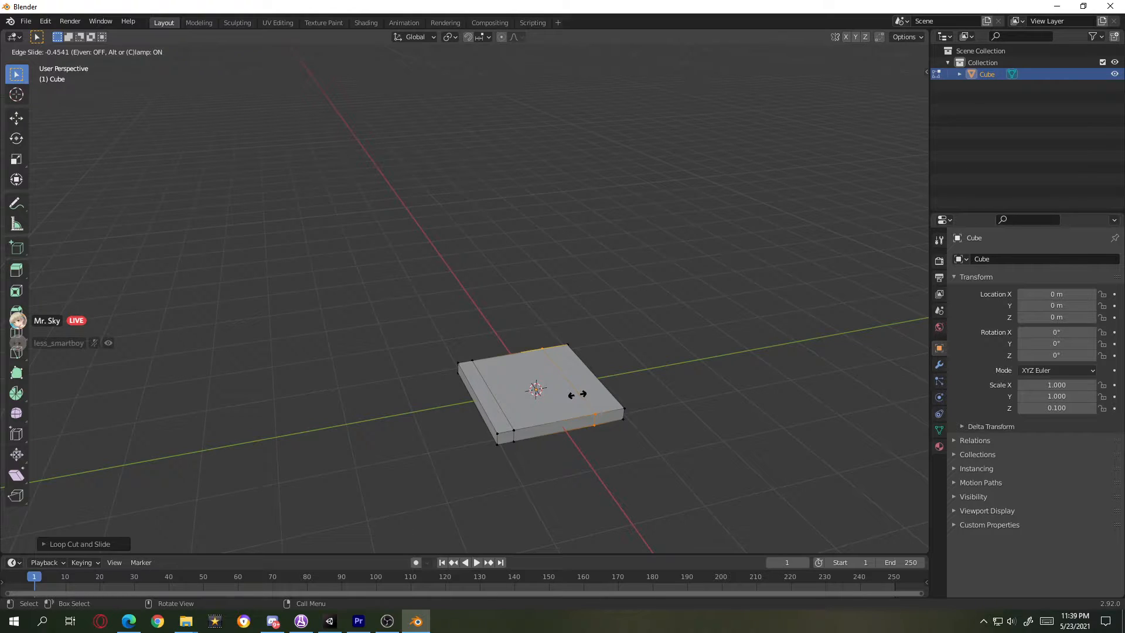
text(.75)
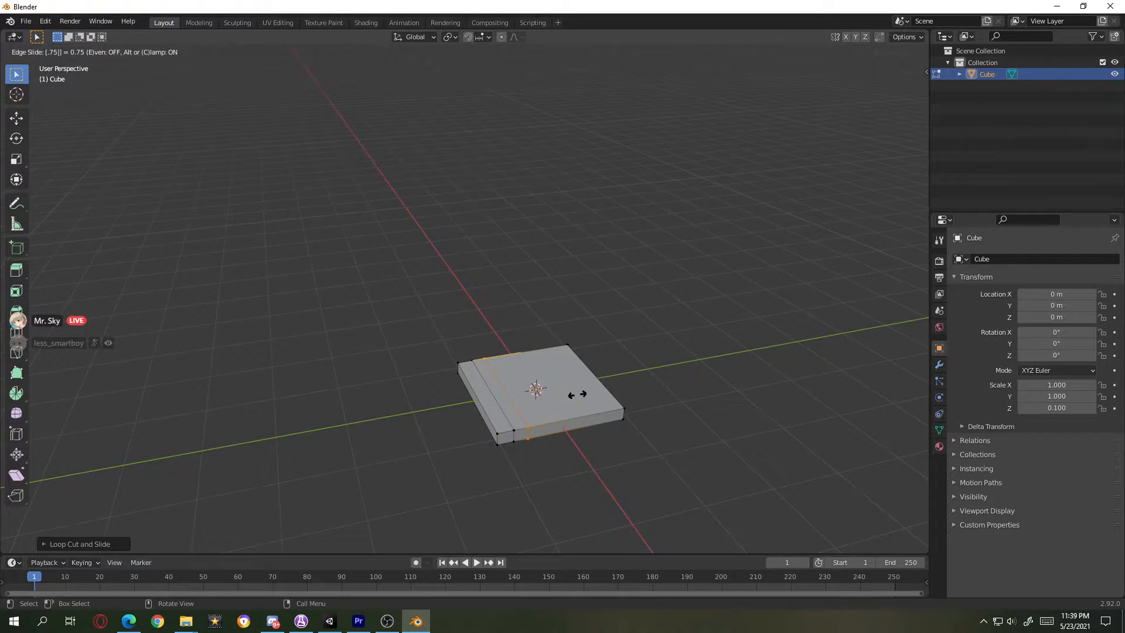
key(minus)
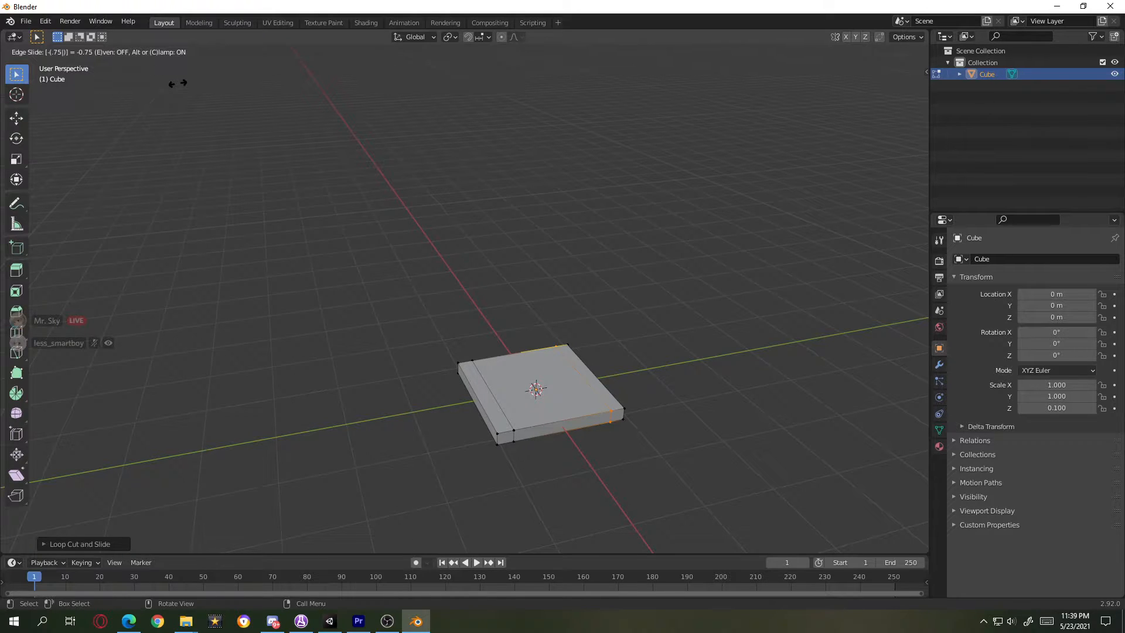
key(Return)
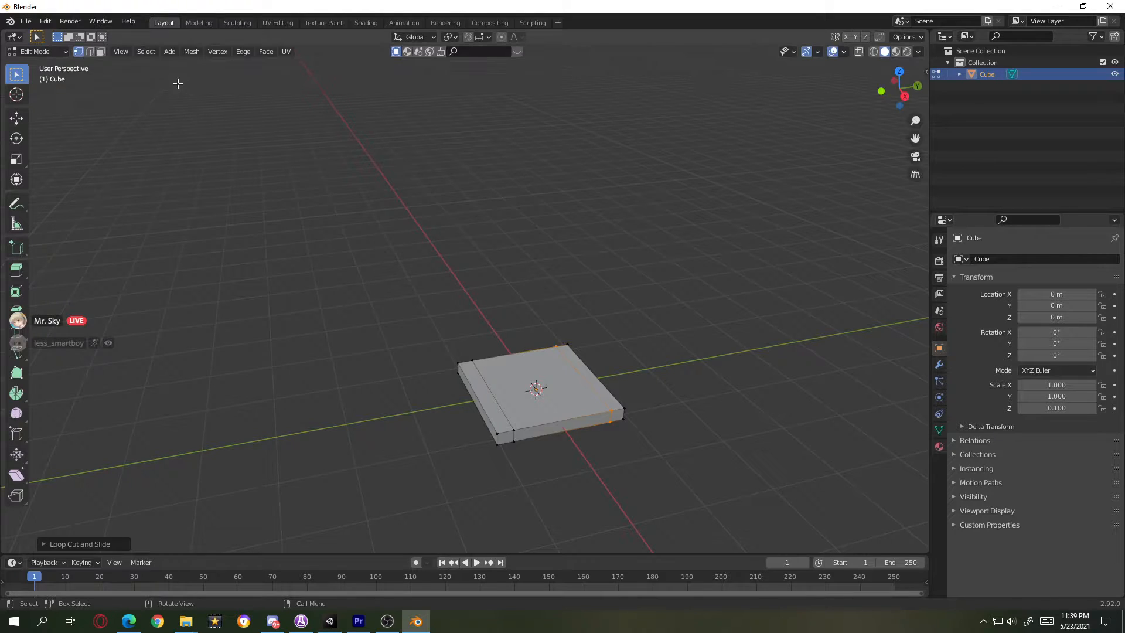
- Add a loop cut across the slab parallel to the Y axis, with an edge slide of 0.75 toward the negative X side
key(ctrl+r)
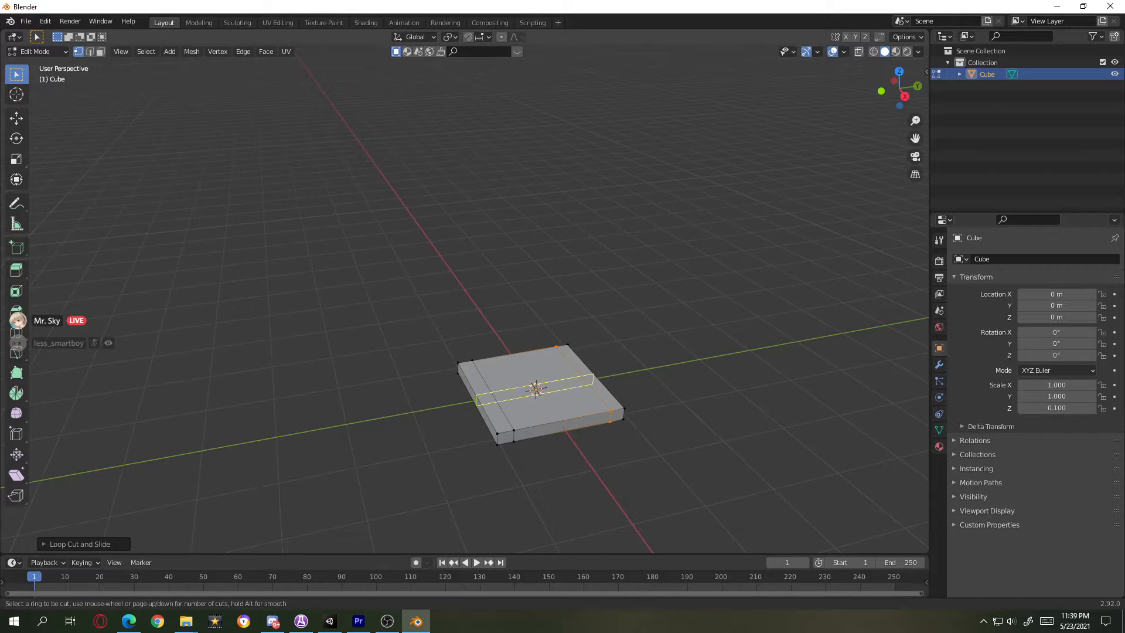
click(519, 388)
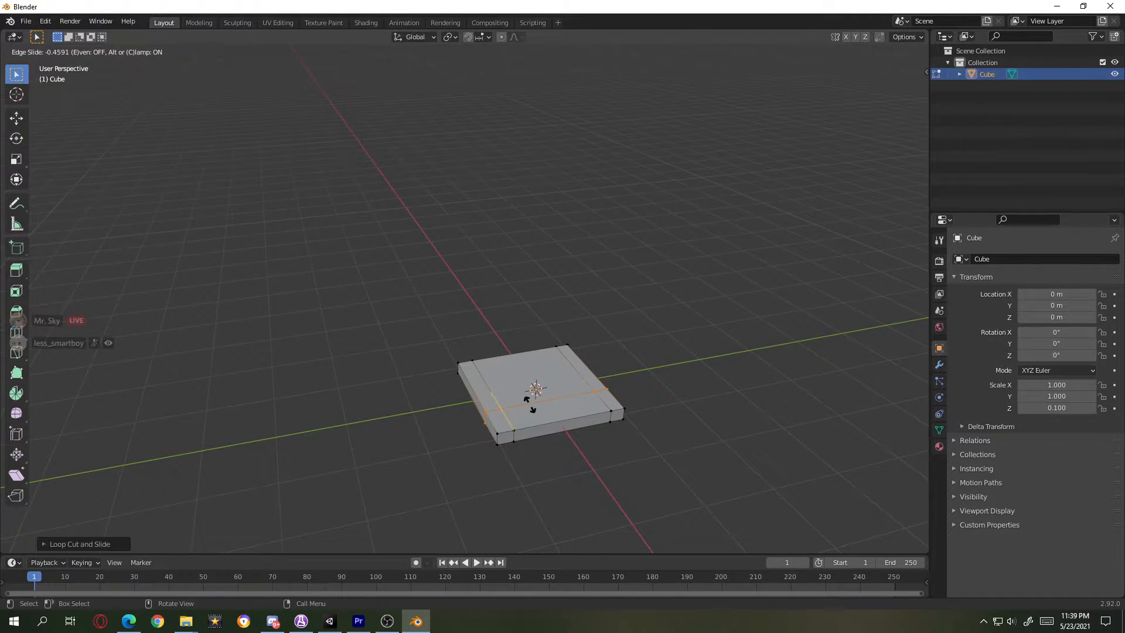
text(.75)
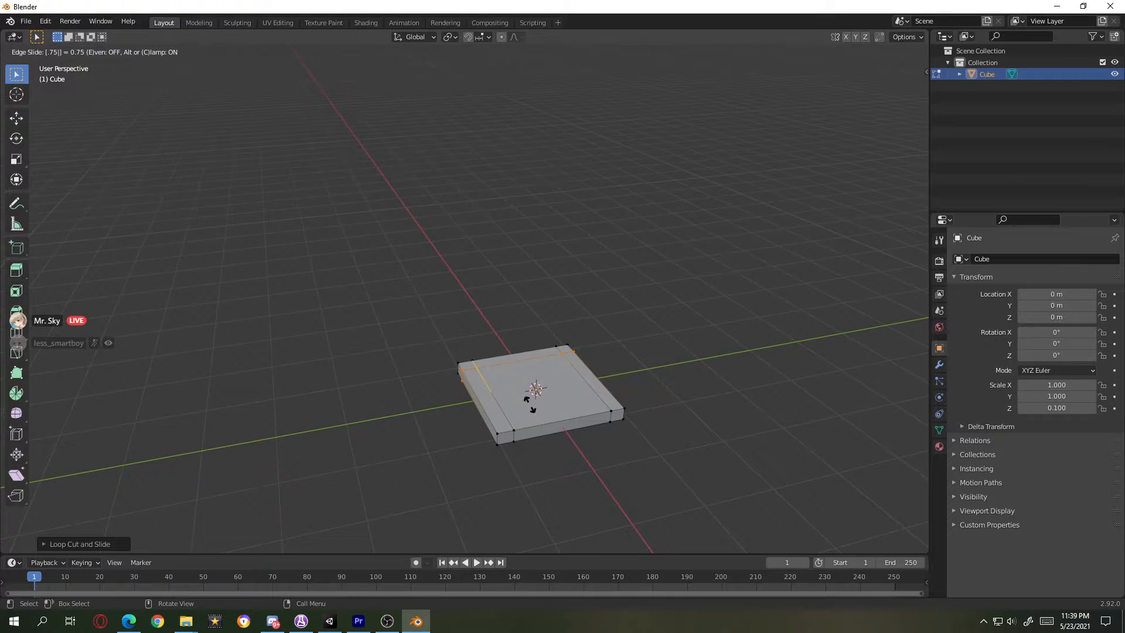
key(Return)
- Add a second loop cut parallel to the Y axis, with an edge slide of -0.75 toward the positive X side
key(ctrl+r)
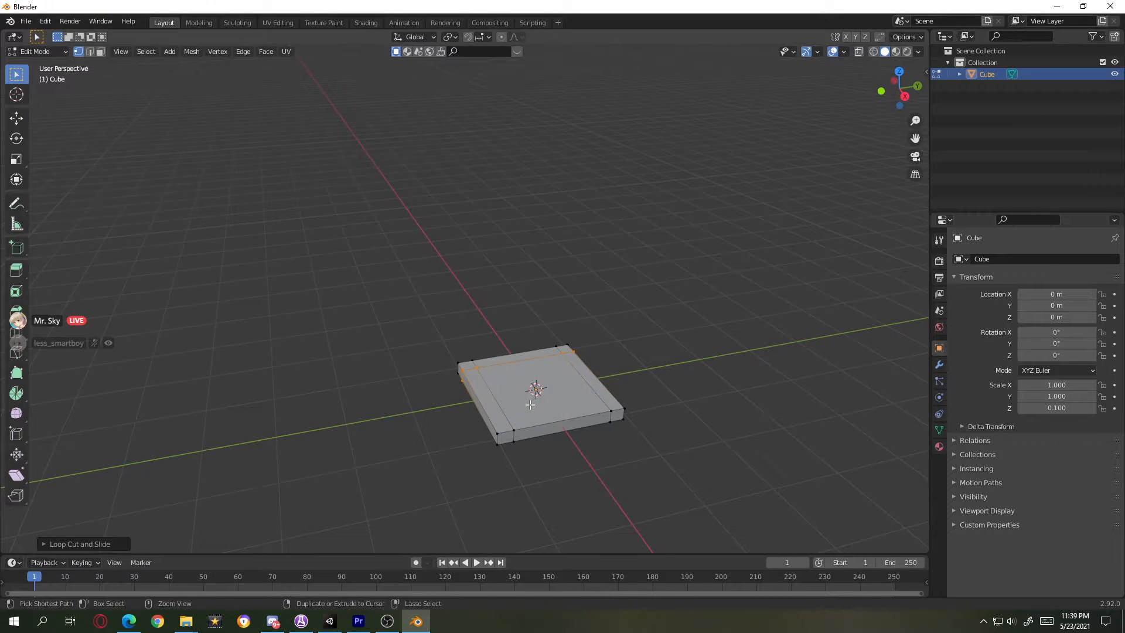
click(494, 388)
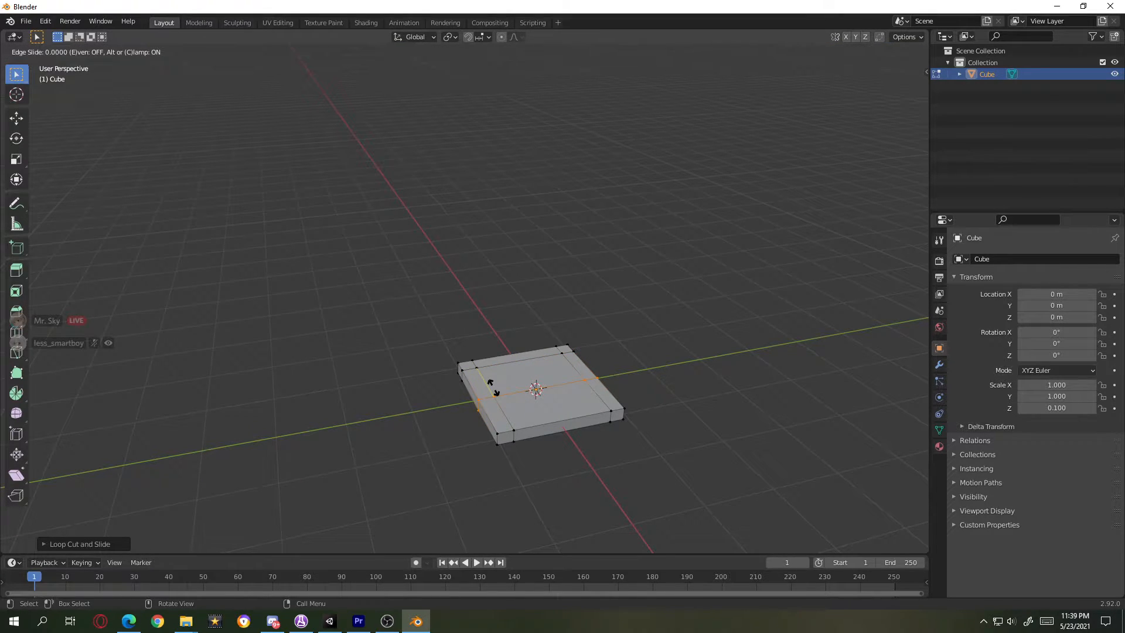
text(.75)
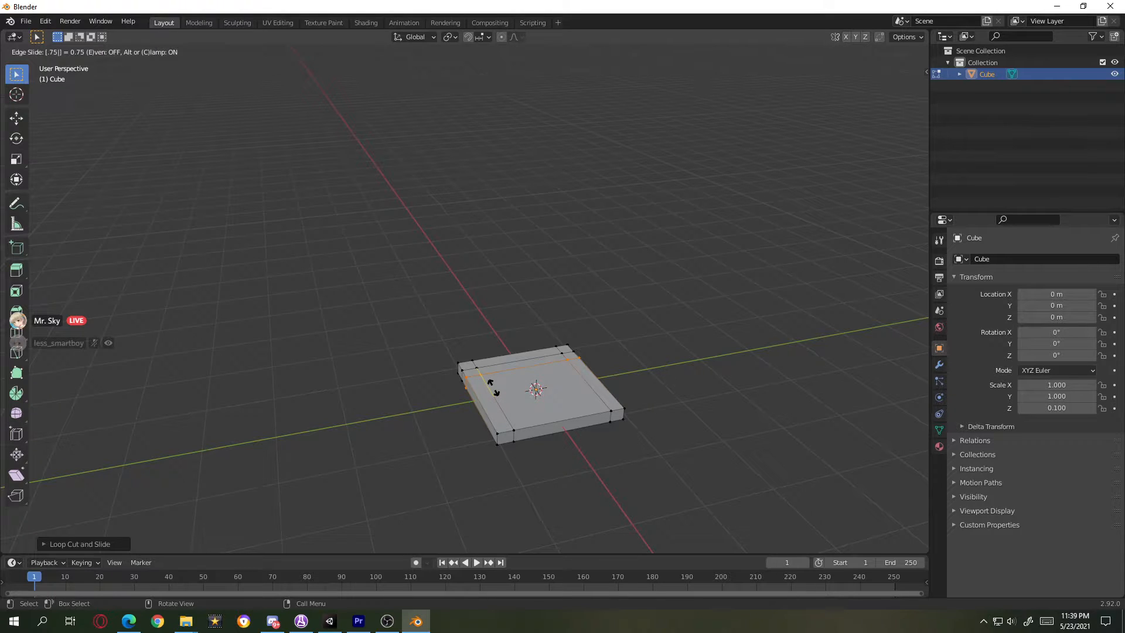
key(minus)
key(Return)
- Examine the slab's loop cut layout from above and from underneath
scroll(650, 447, up, 3)
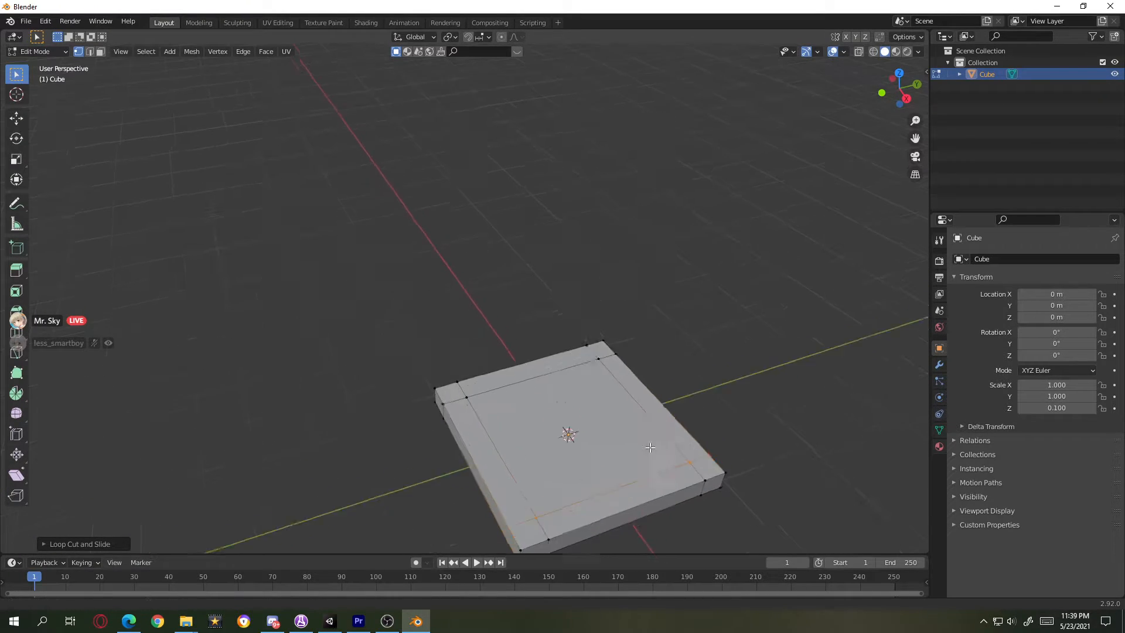
middle_drag(650, 447, 655, 372)
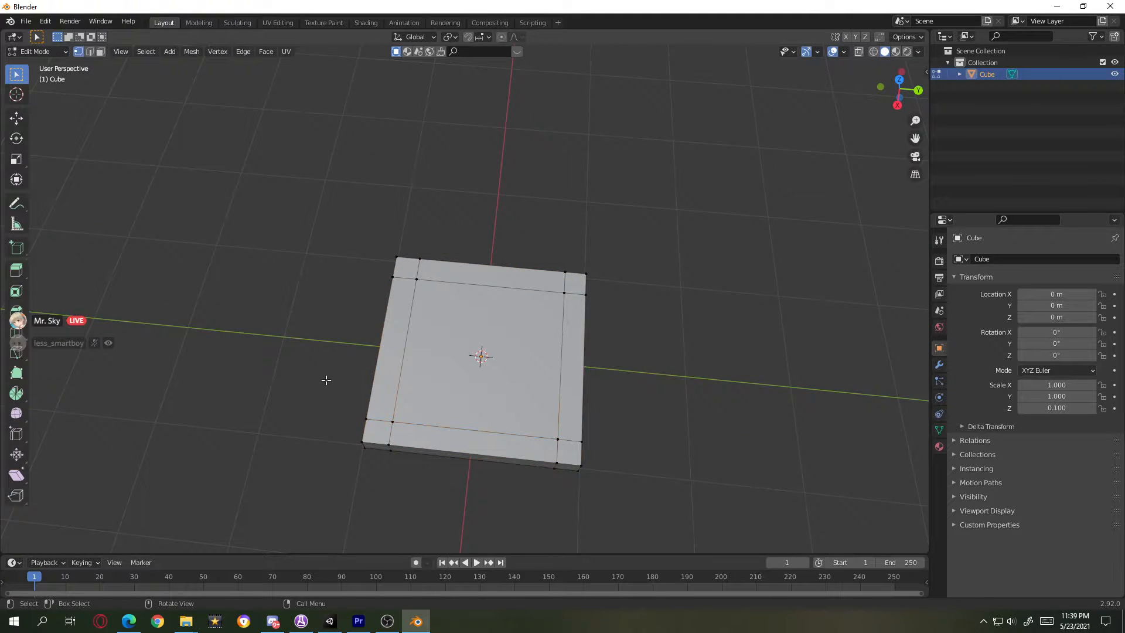
middle_drag(364, 421, 489, 347)
key(KP_1)
middle_drag(592, 329, 556, 355)
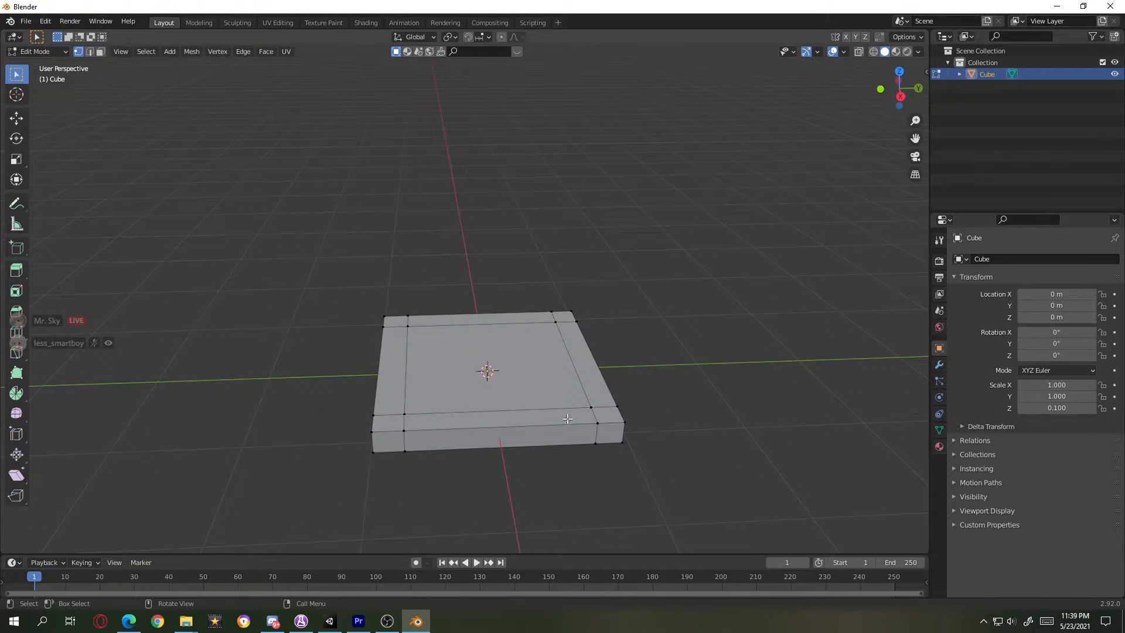
middle_drag(568, 418, 618, 415)
middle_drag(615, 369, 675, 511)
drag(657, 509, 692, 516)
drag(603, 492, 914, 492)
middle_drag(680, 463, 653, 301)
click(739, 487)
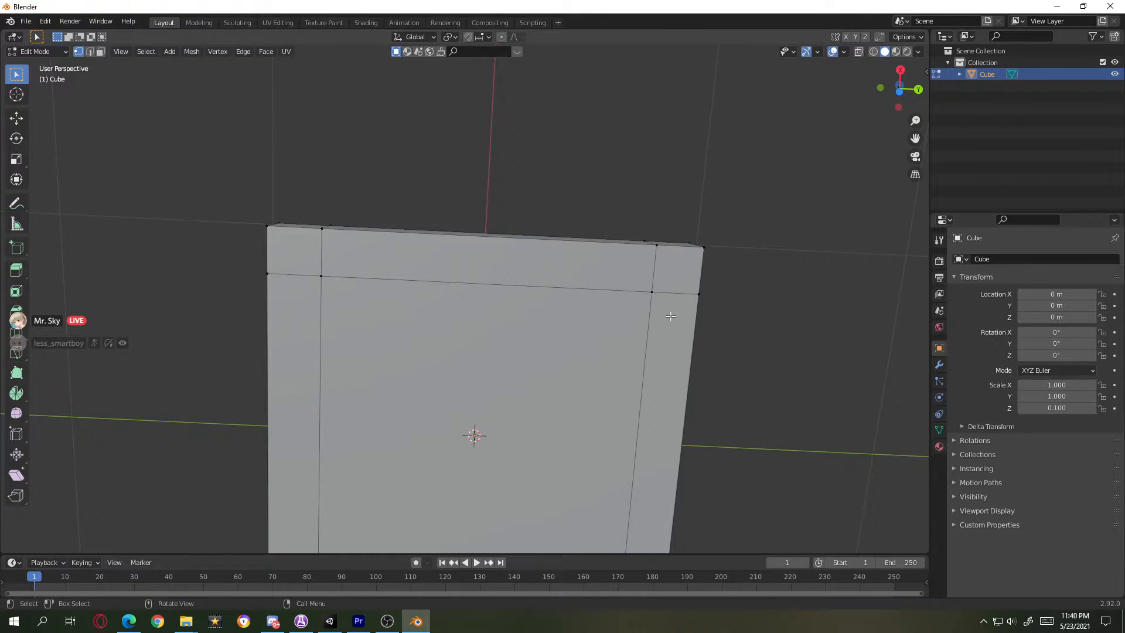
- View the underside of the slab straight on in the bottom orthographic view
scroll(679, 293, down, 5)
key(KP_1)
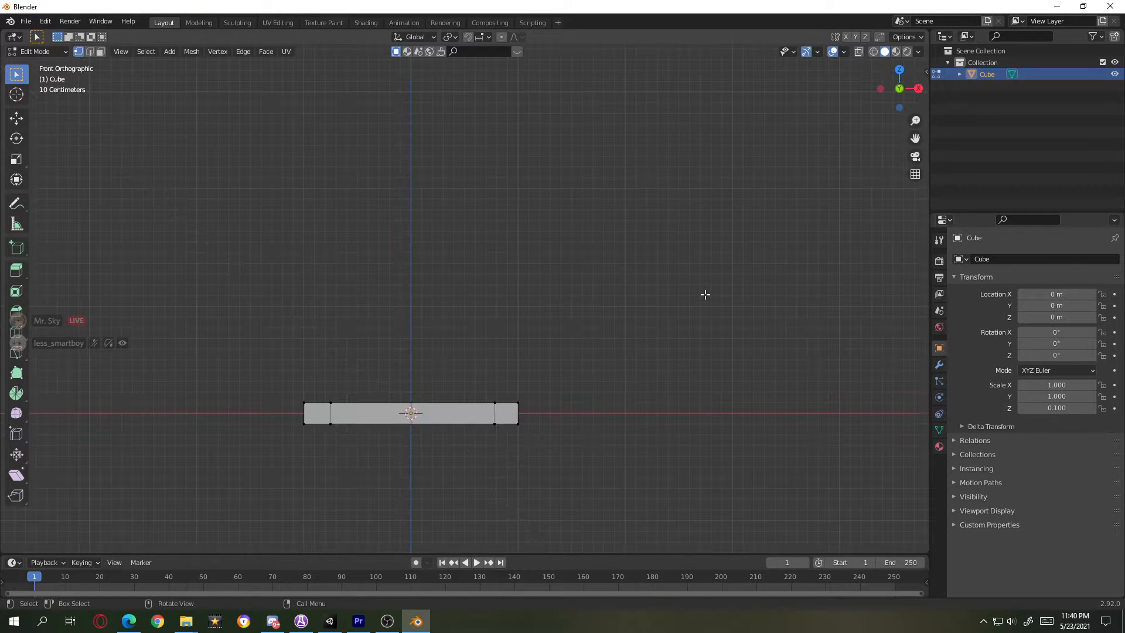
key(ctrl+KP_7)
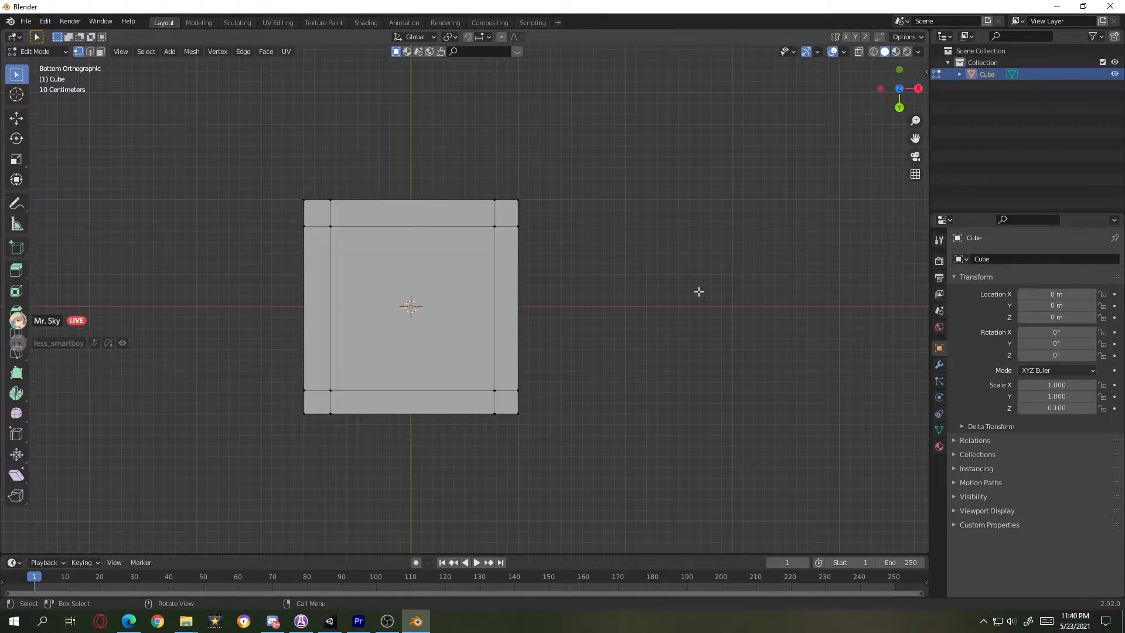
key(KP_1)
key(ctrl+KP_7)
shift+middle_drag(539, 321, 656, 334)
scroll(656, 334, up, 2)
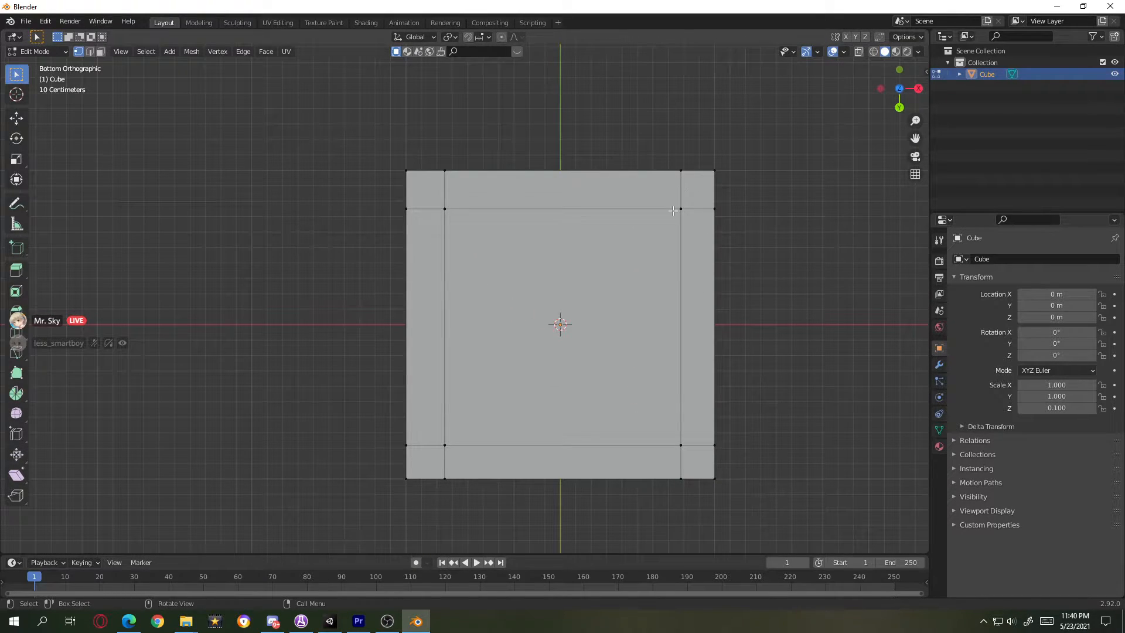
click(102, 52)
key(1)
click(447, 167)
click(455, 214)
click(461, 160)
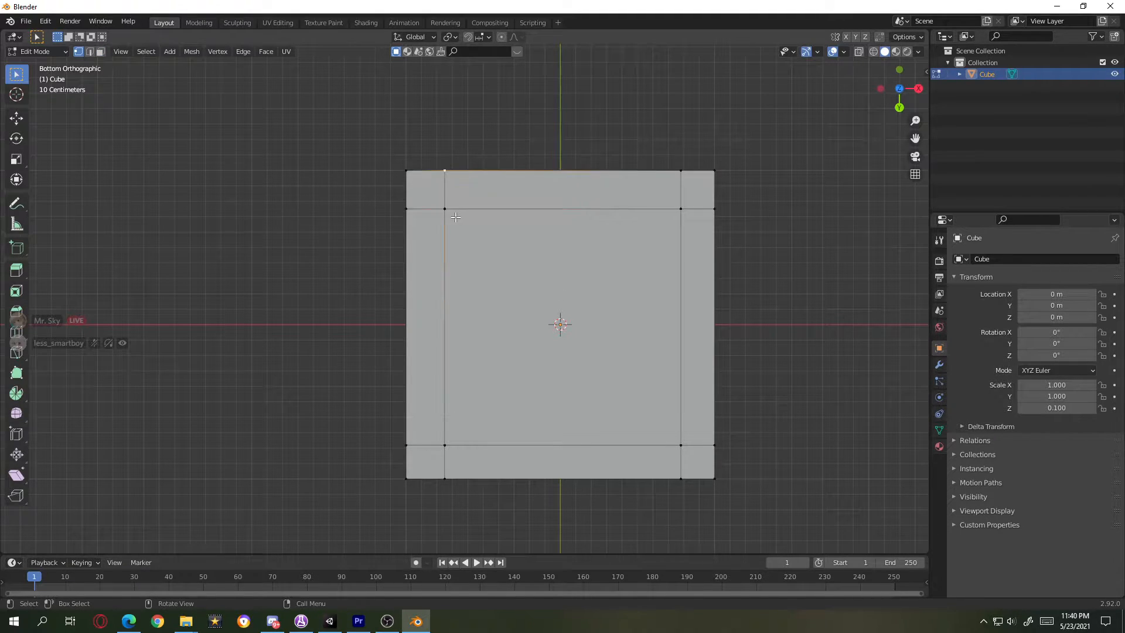
click(456, 215)
click(467, 232)
click(472, 222)
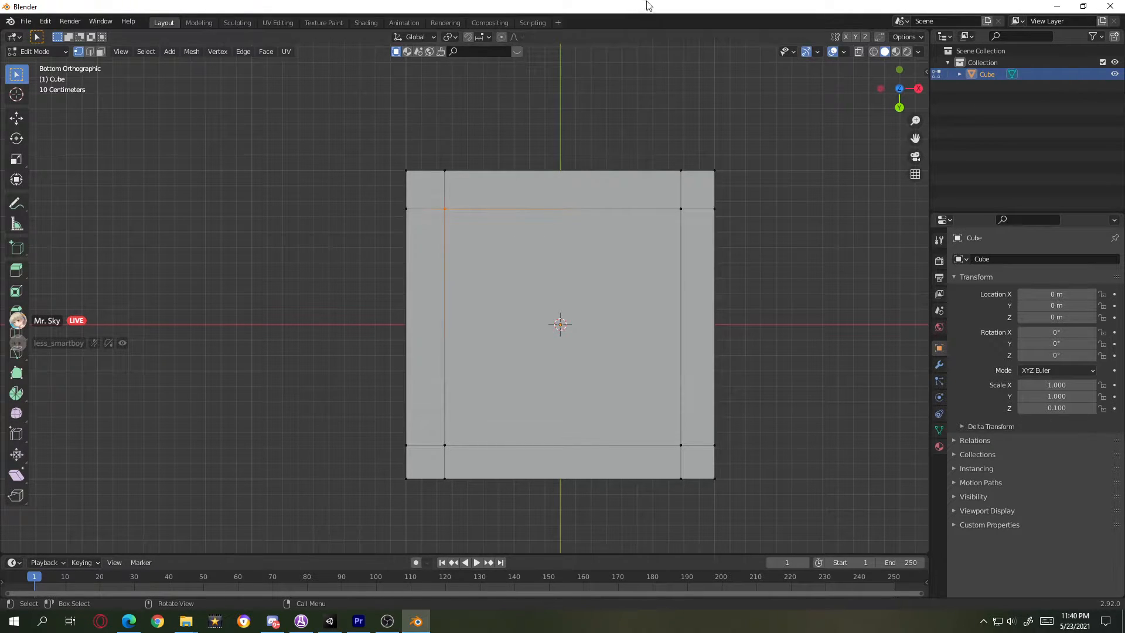
- In face selection mode, select the four small square corner faces on the slab's underside
click(100, 51)
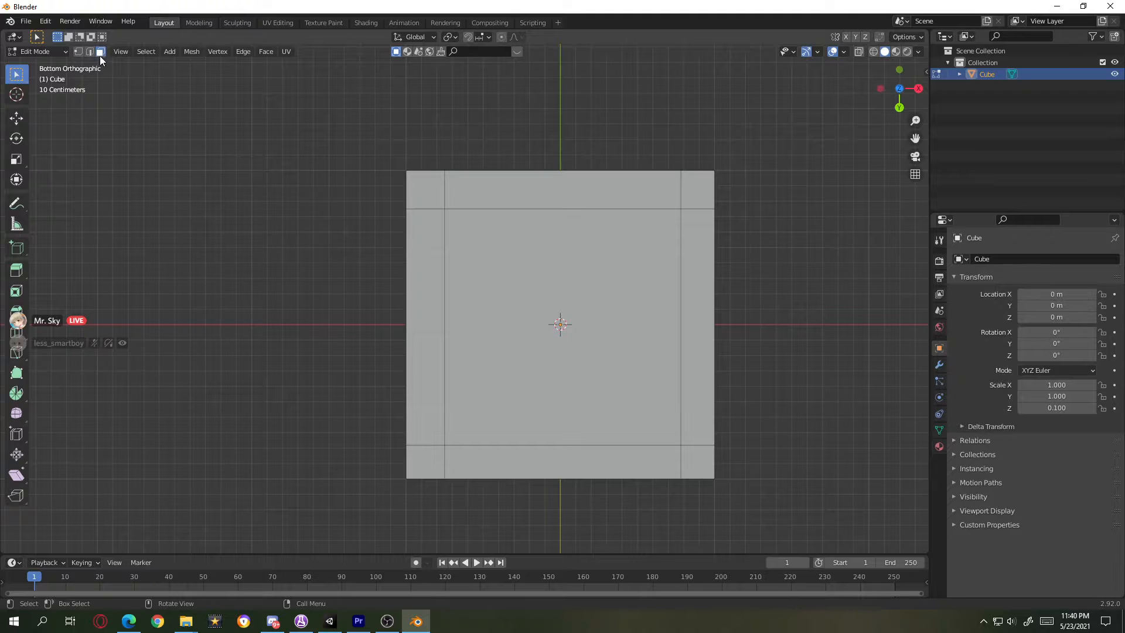
click(423, 188)
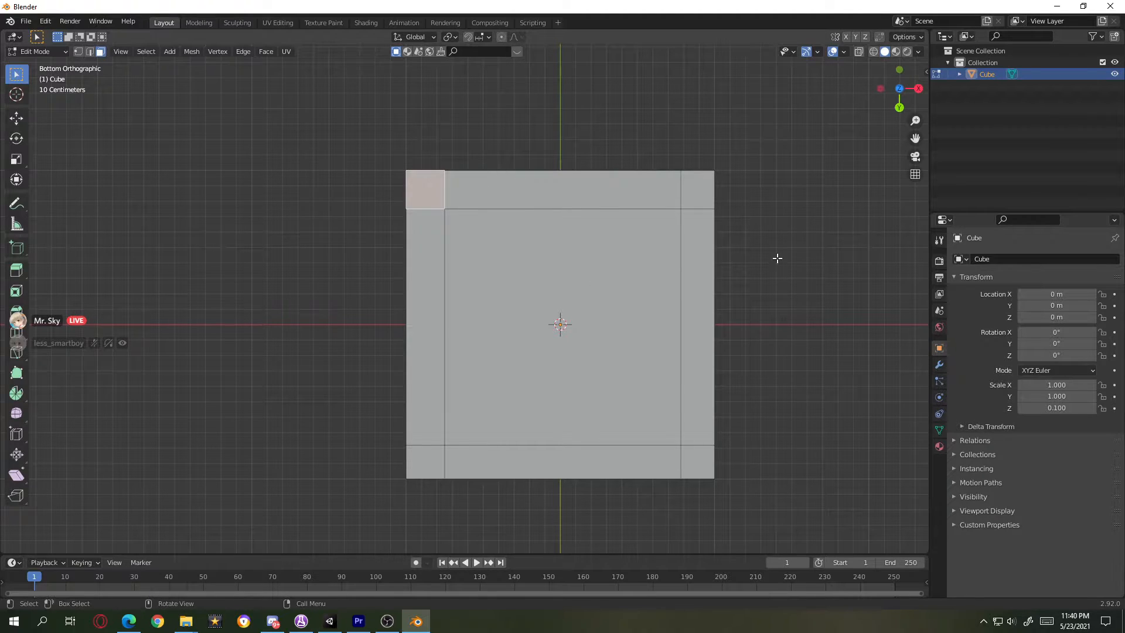
shift+click(706, 193)
shift+click(692, 464)
shift+click(425, 463)
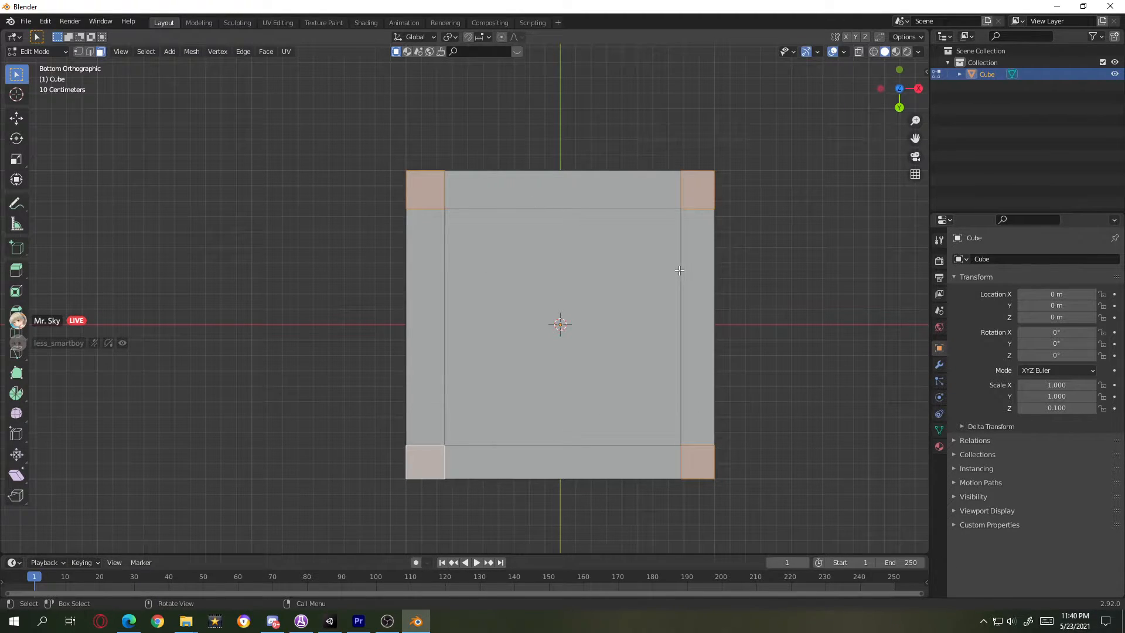
- Extrude the four selected corner faces 1.5 m downward to form the chair's legs
key(KP_1)
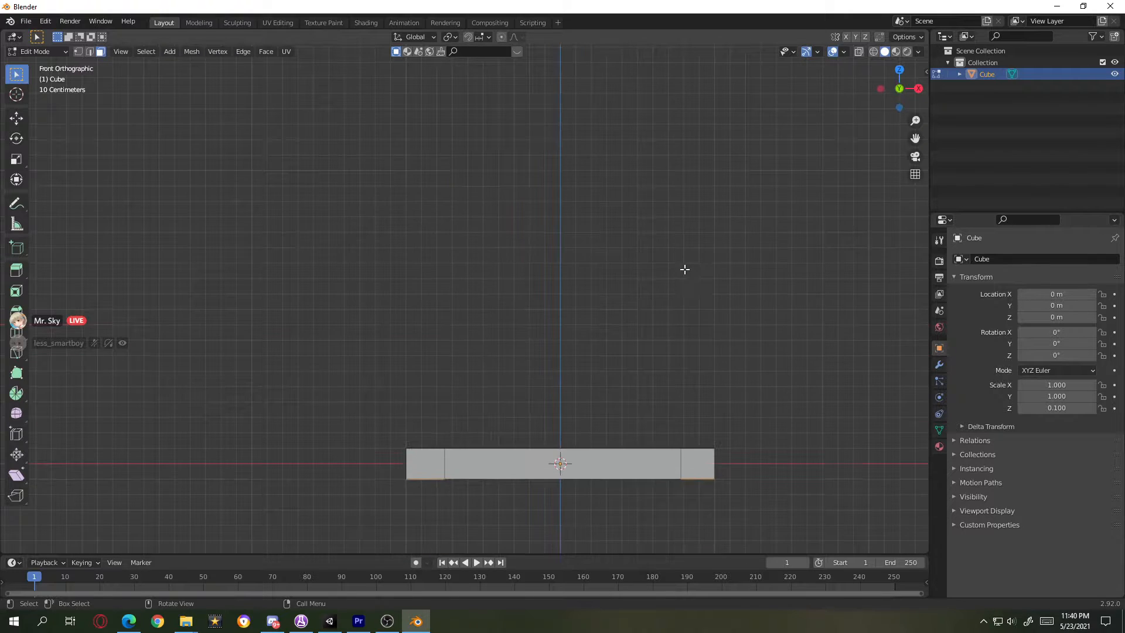
scroll(460, 323, down, 2)
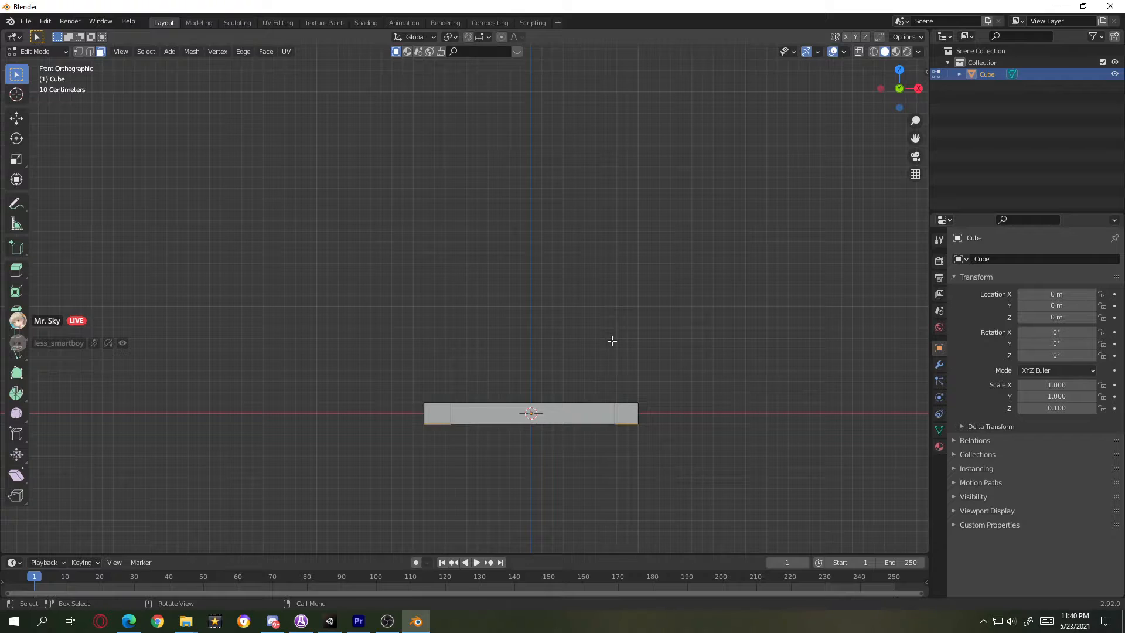
key(e)
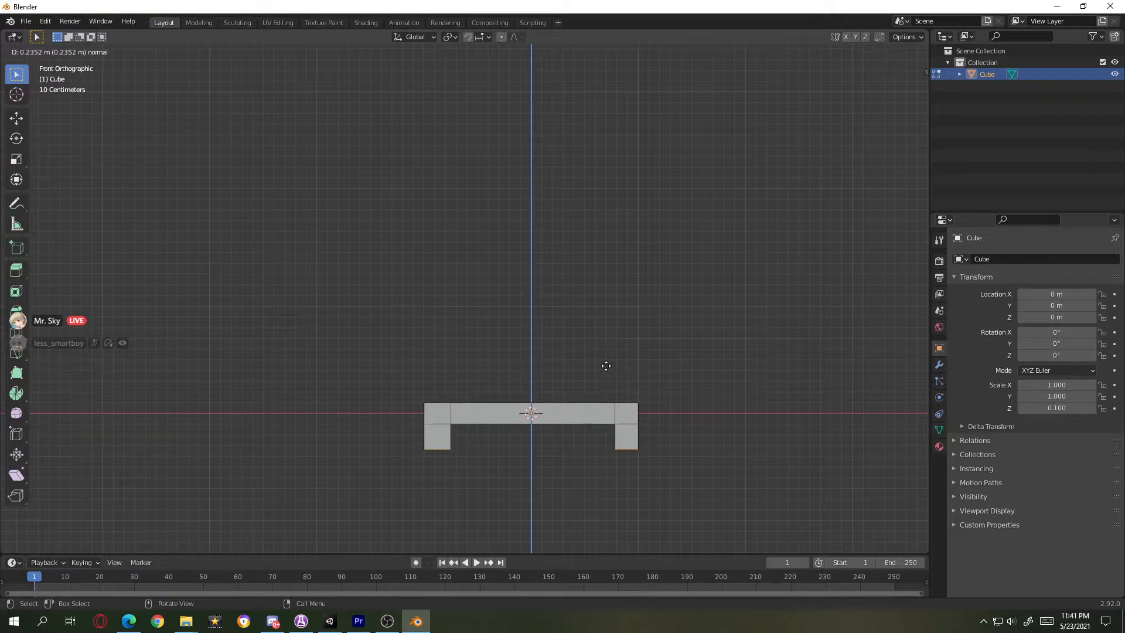
text(1)
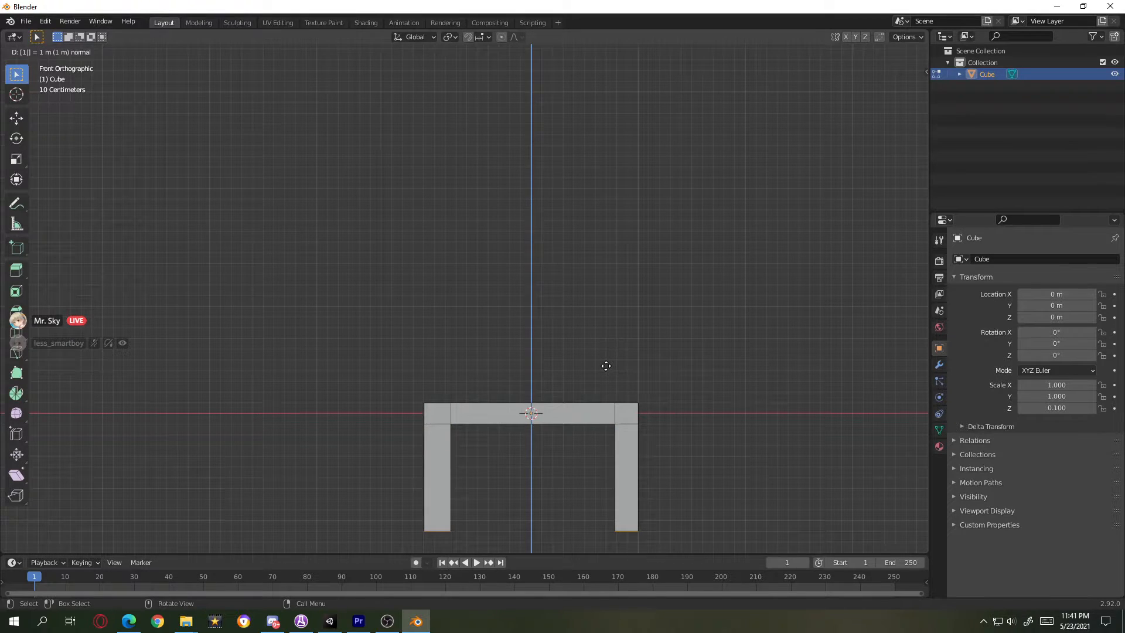
text(.5)
key(Return)
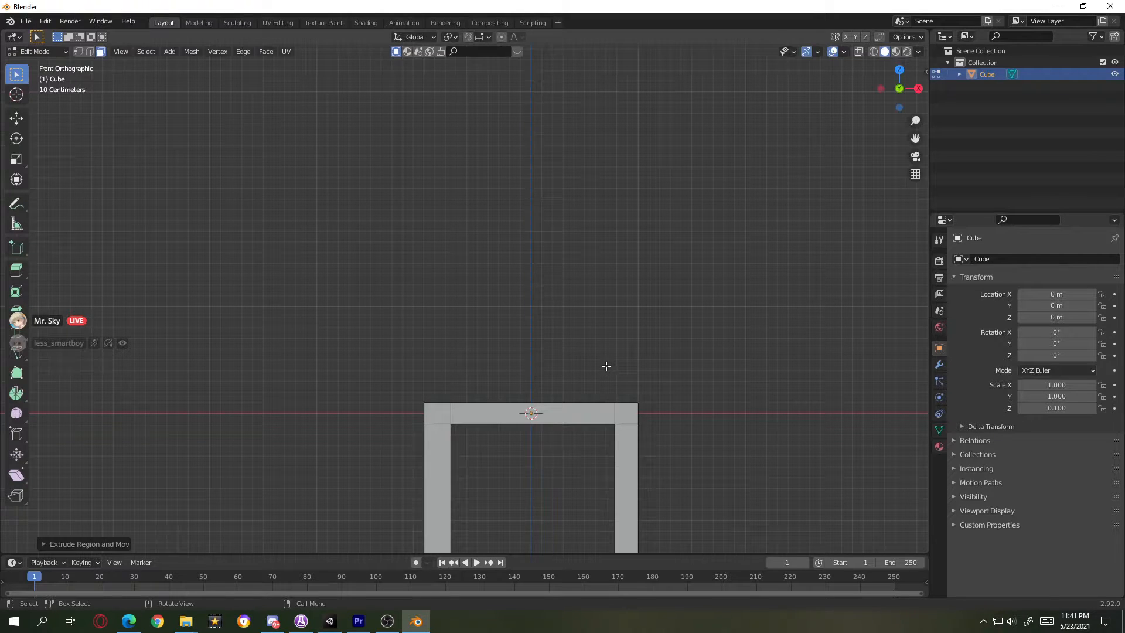
- Select the long narrow face between the two back corners on the top of the seat
middle_drag(656, 375, 622, 388)
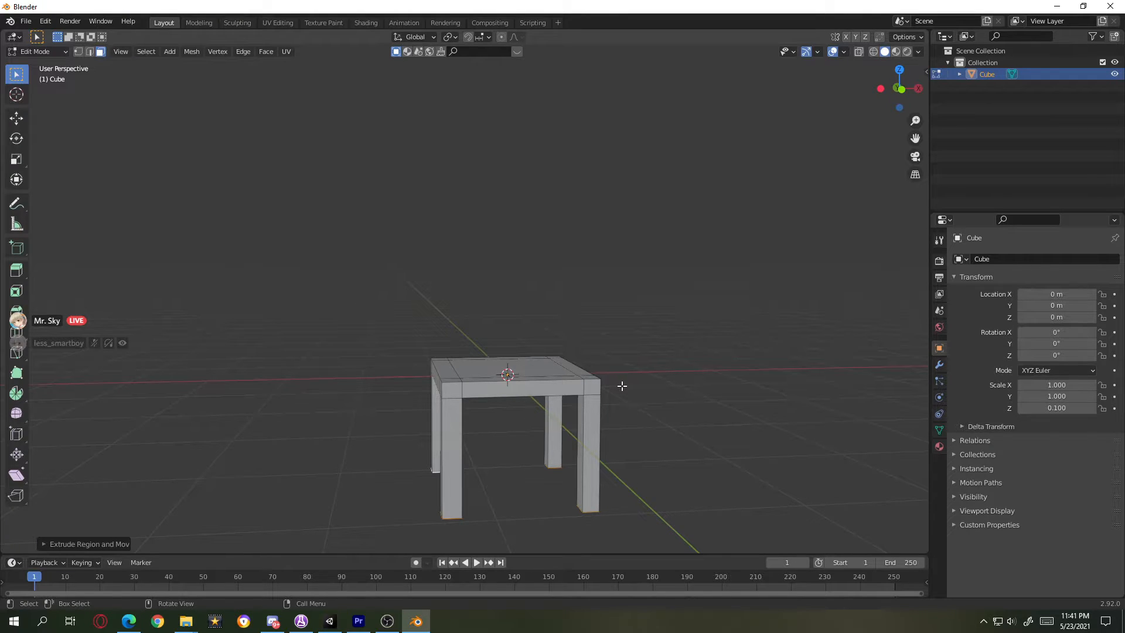
scroll(557, 327, up, 5)
scroll(568, 346, up, 1)
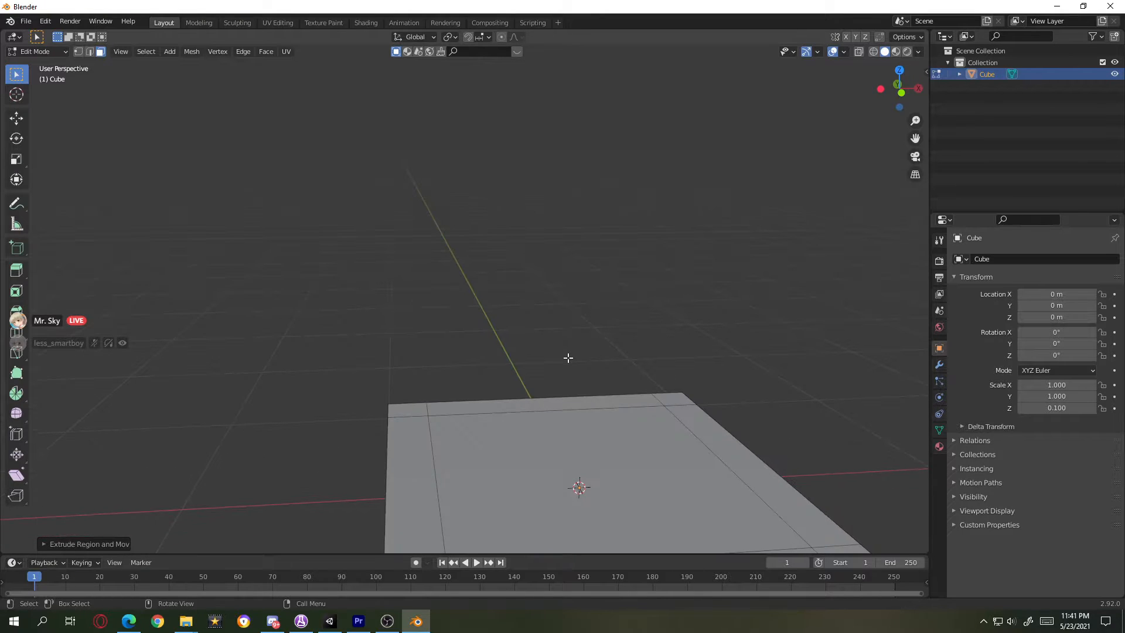
scroll(563, 363, up, 2)
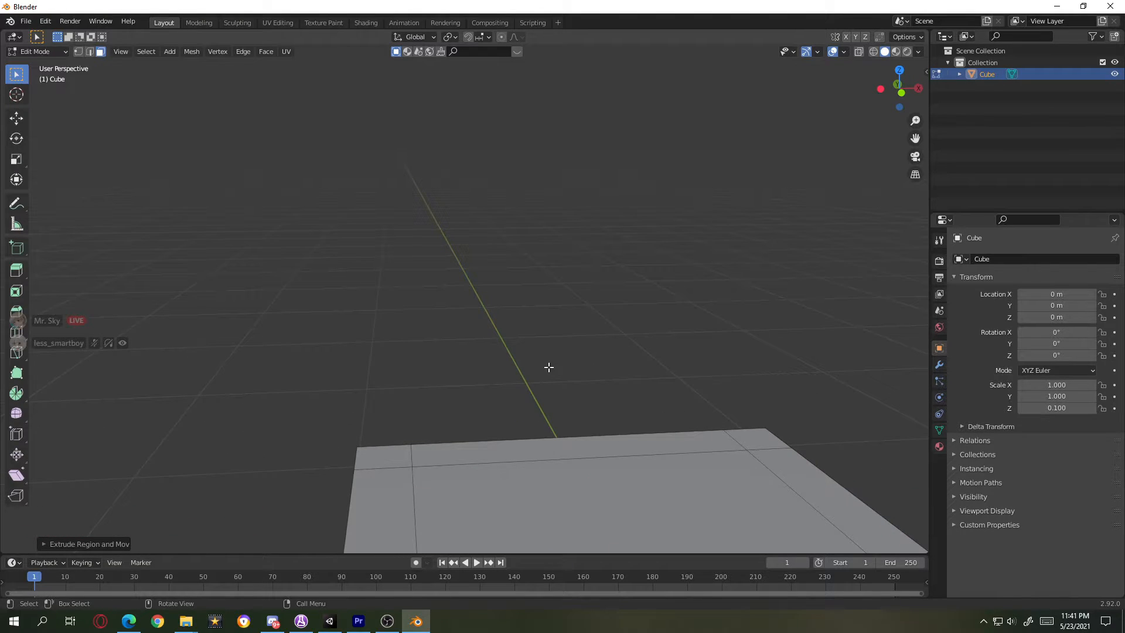
click(569, 448)
scroll(565, 446, down, 4)
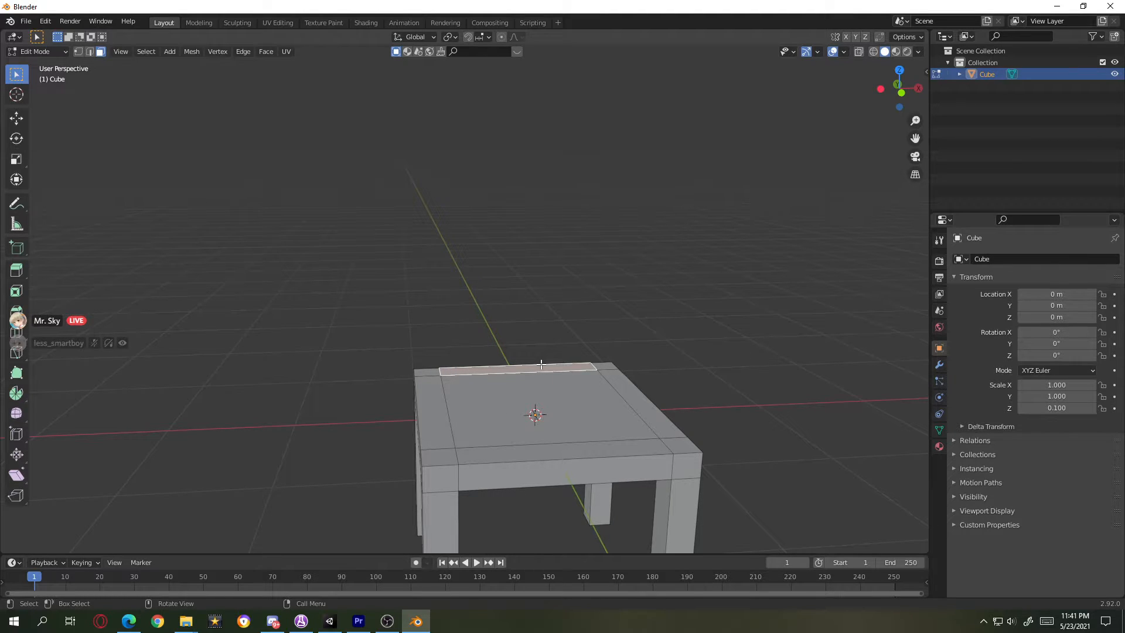
- Try to move the two short end edges of the seat's back strip along the global Z axis
click(88, 52)
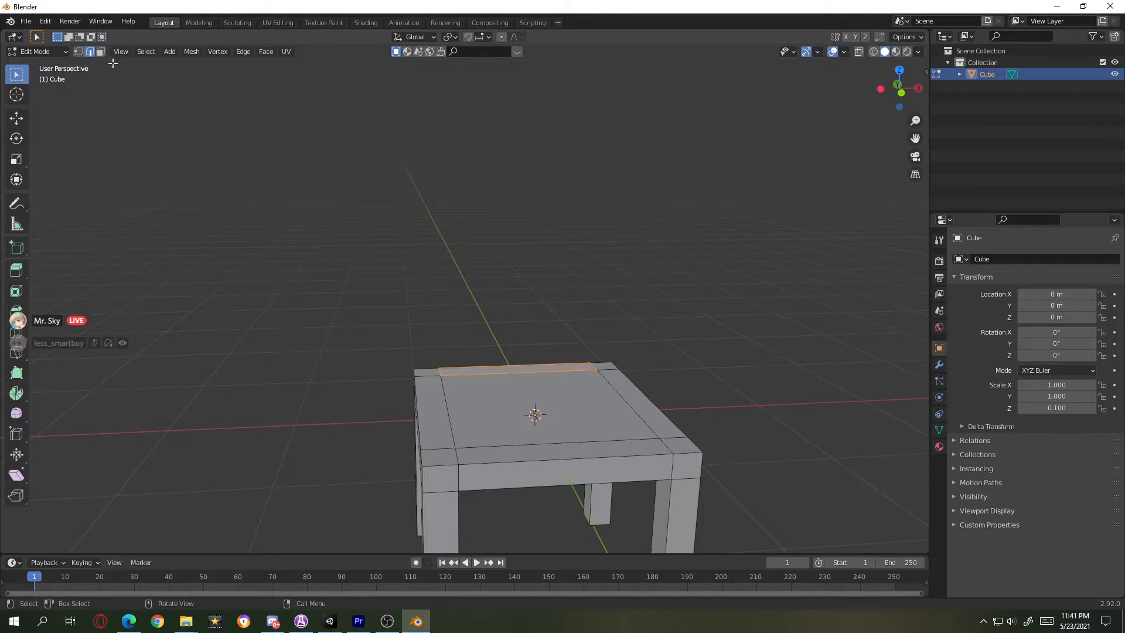
scroll(501, 346, up, 2)
scroll(416, 448, up, 2)
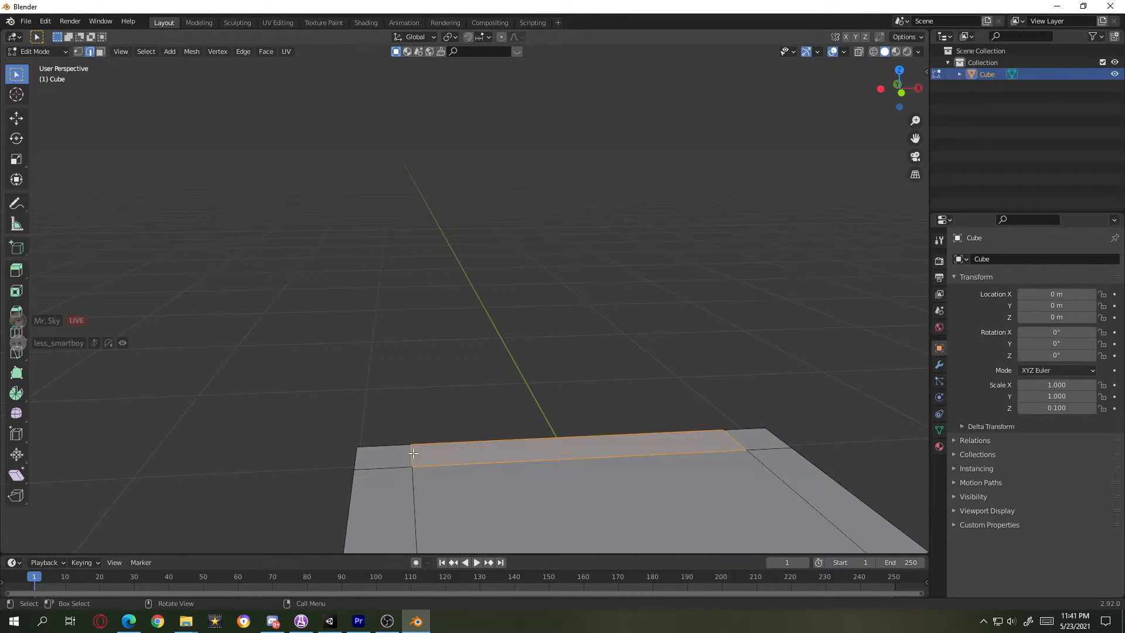
click(414, 453)
shift+click(737, 438)
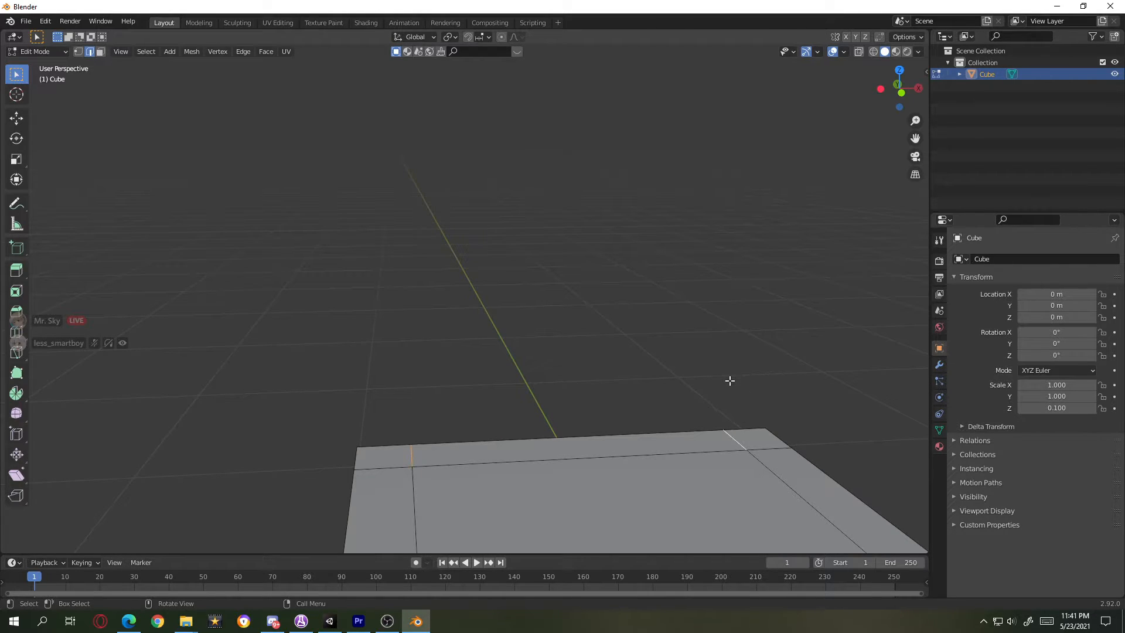
key(g)
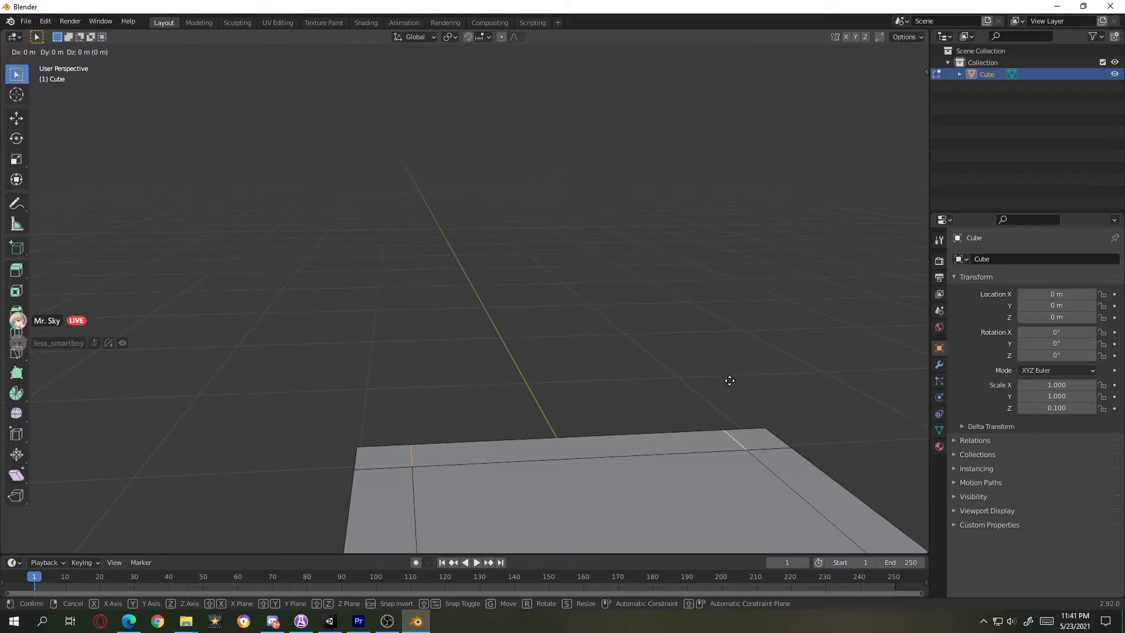
key(z)
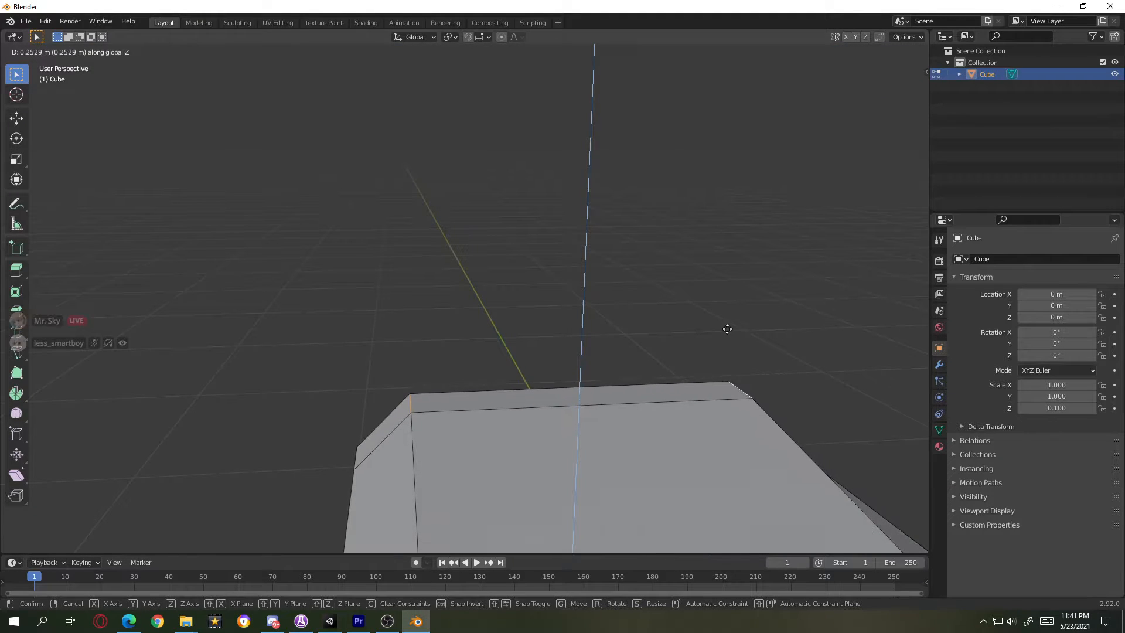
key(Escape)
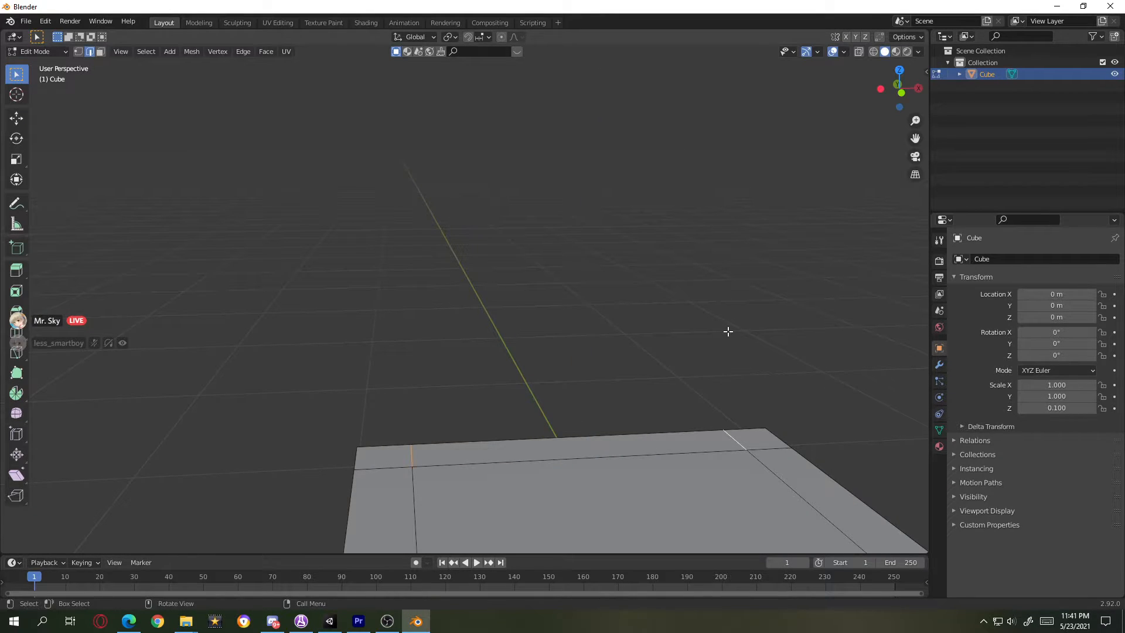
key(g)
key(Escape)
- Select the long narrow face along the seat's back edge and try to extrude it along the global Z axis
click(103, 52)
click(561, 453)
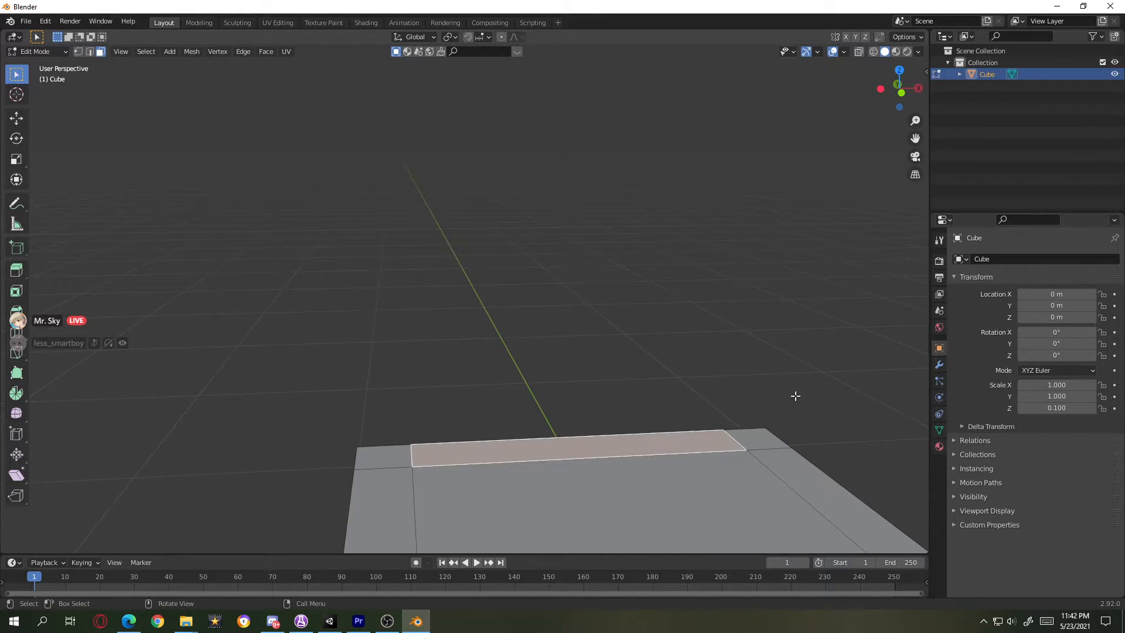
scroll(761, 378, down, 3)
key(e)
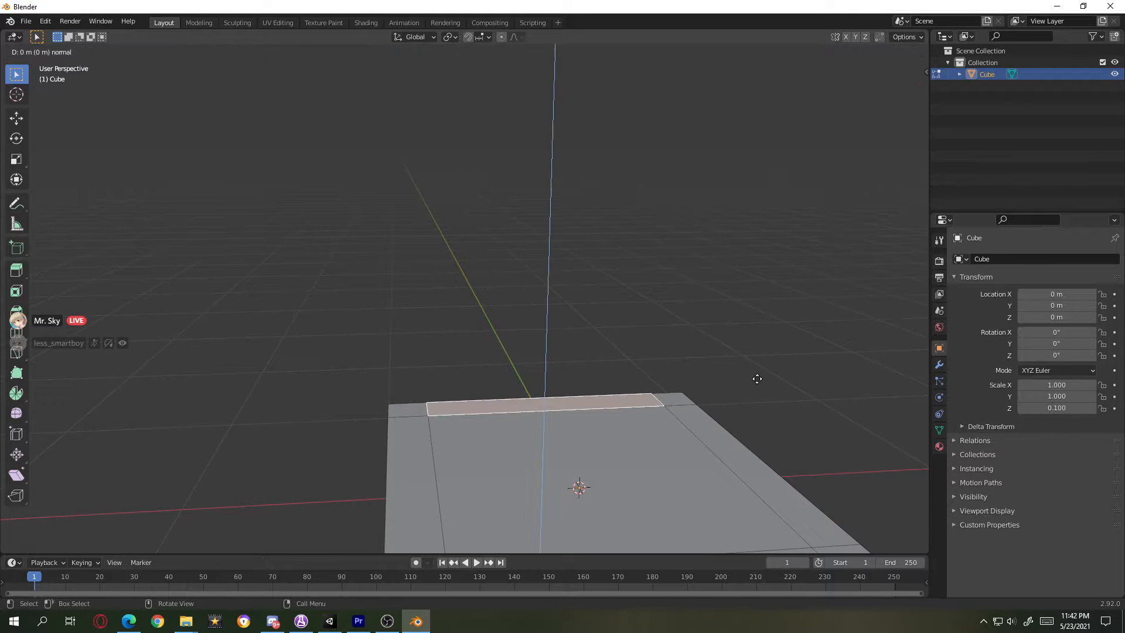
key(z)
key(z)
key(z)
key(z)
key(z)
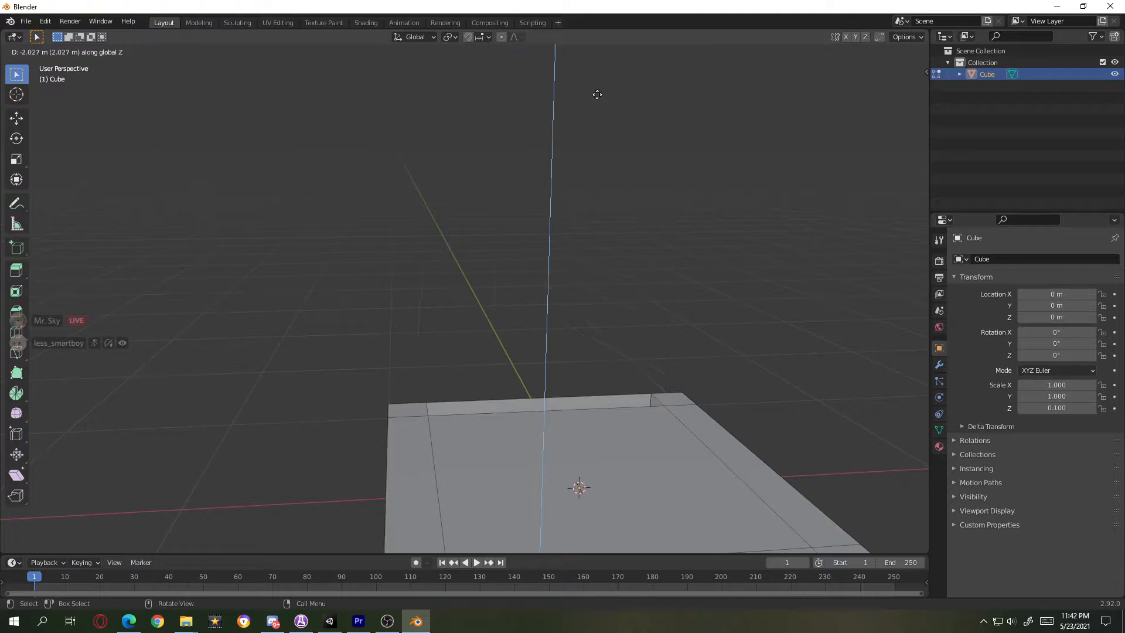
click(502, 448)
key(ctrl+z)
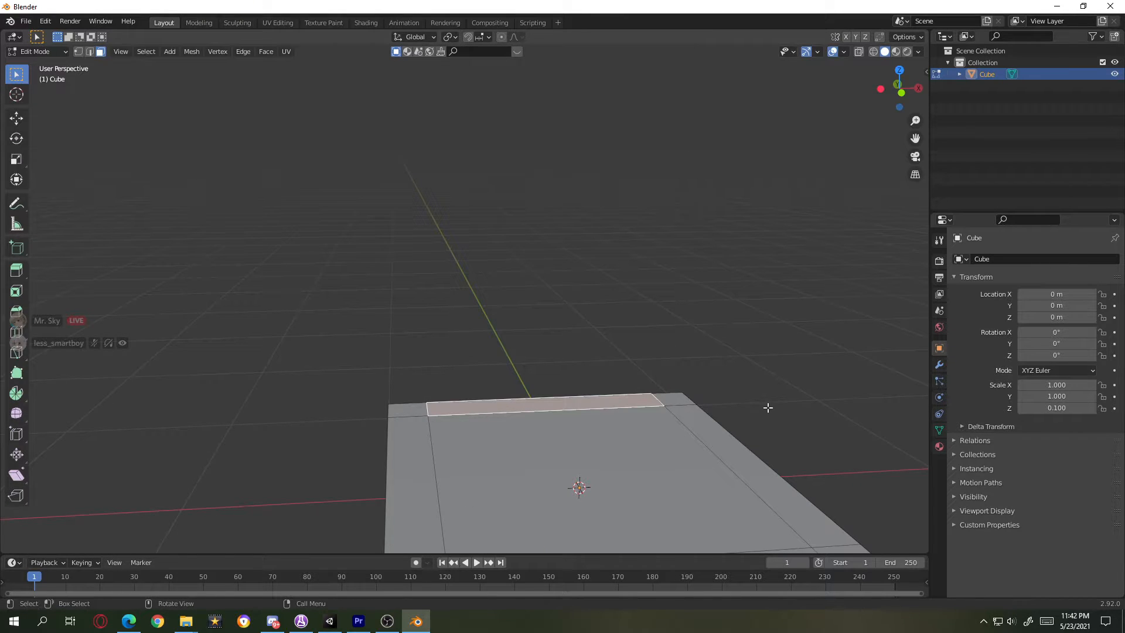
- Extrude the narrow back strip face 2 m upward along the global Z axis
key(e)
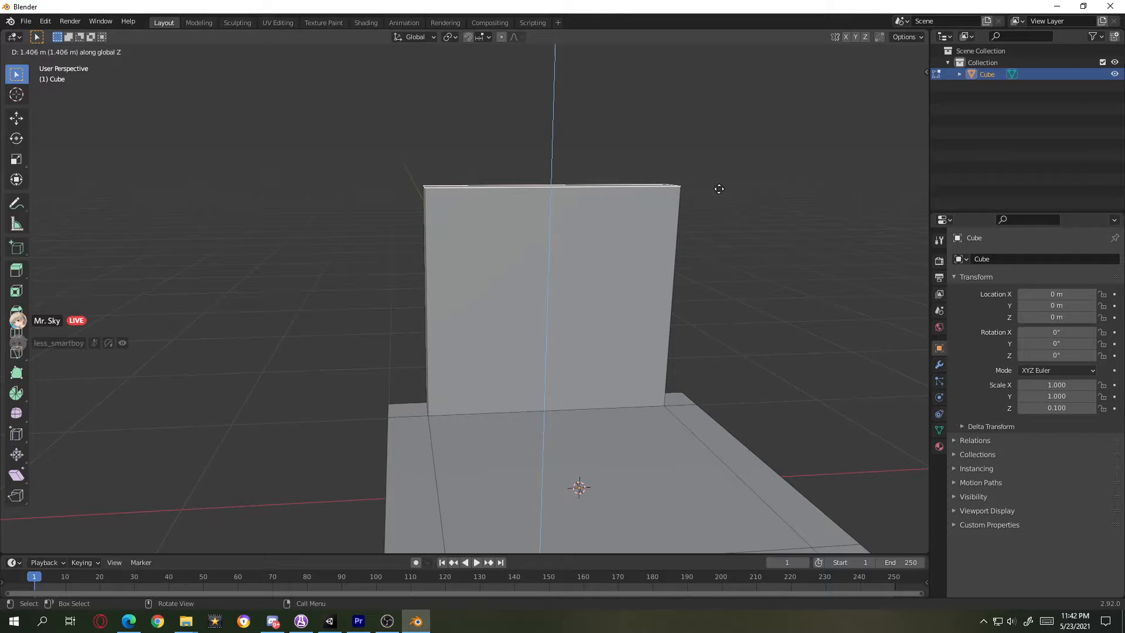
text(2)
key(BackSpace)
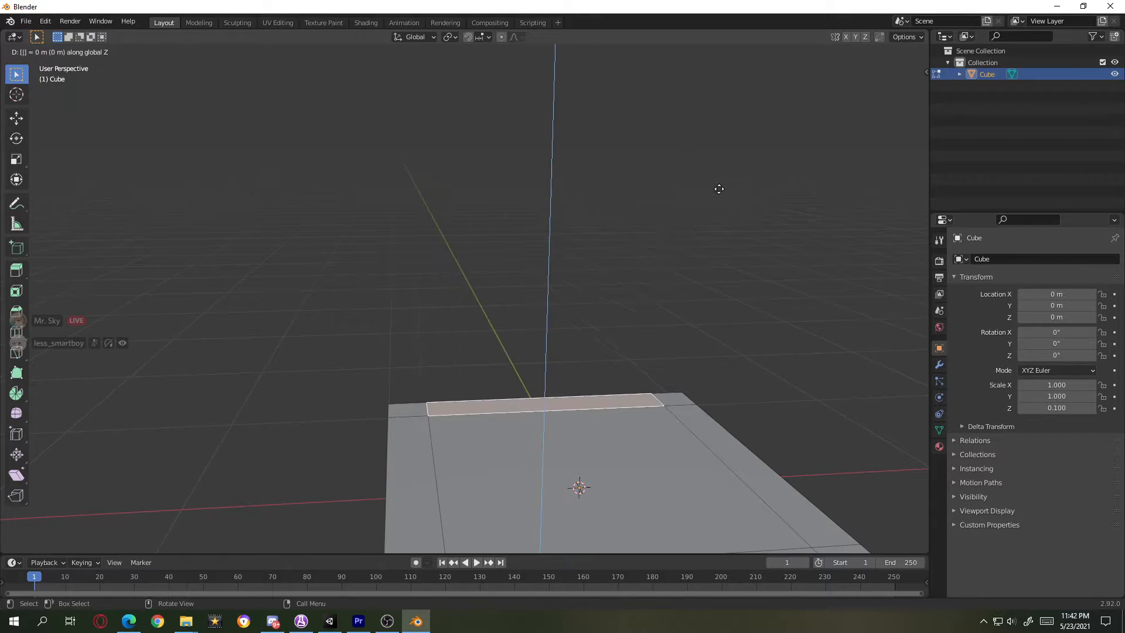
text(1.5)
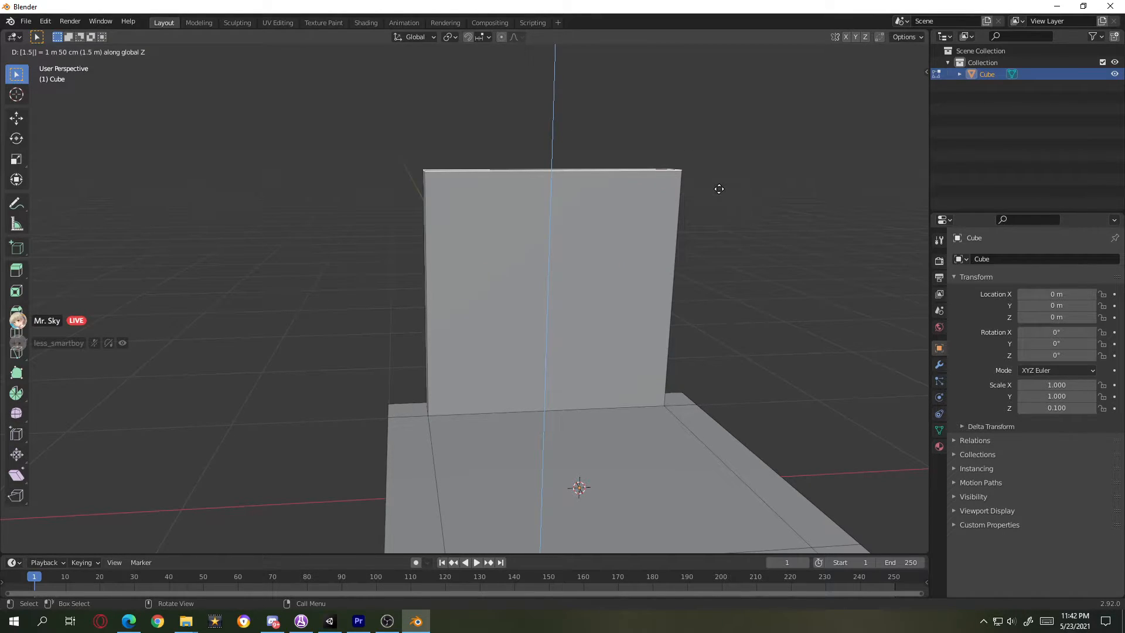
key(BackSpace)
key(BackSpace)
key(BackSpace)
key(BackSpace)
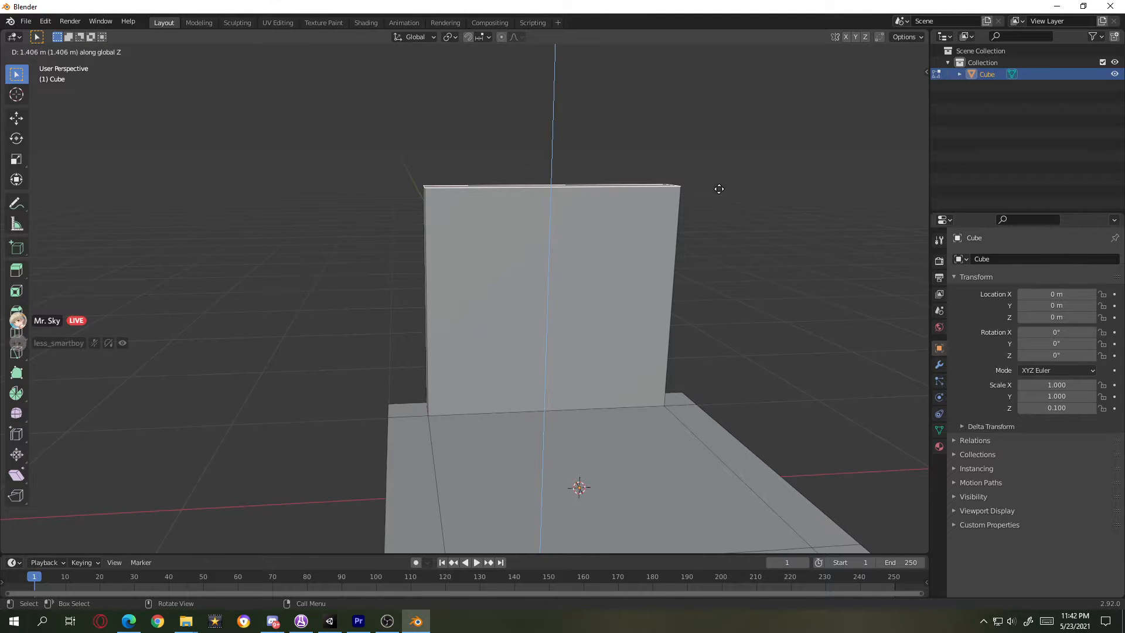
key(BackSpace)
text(2)
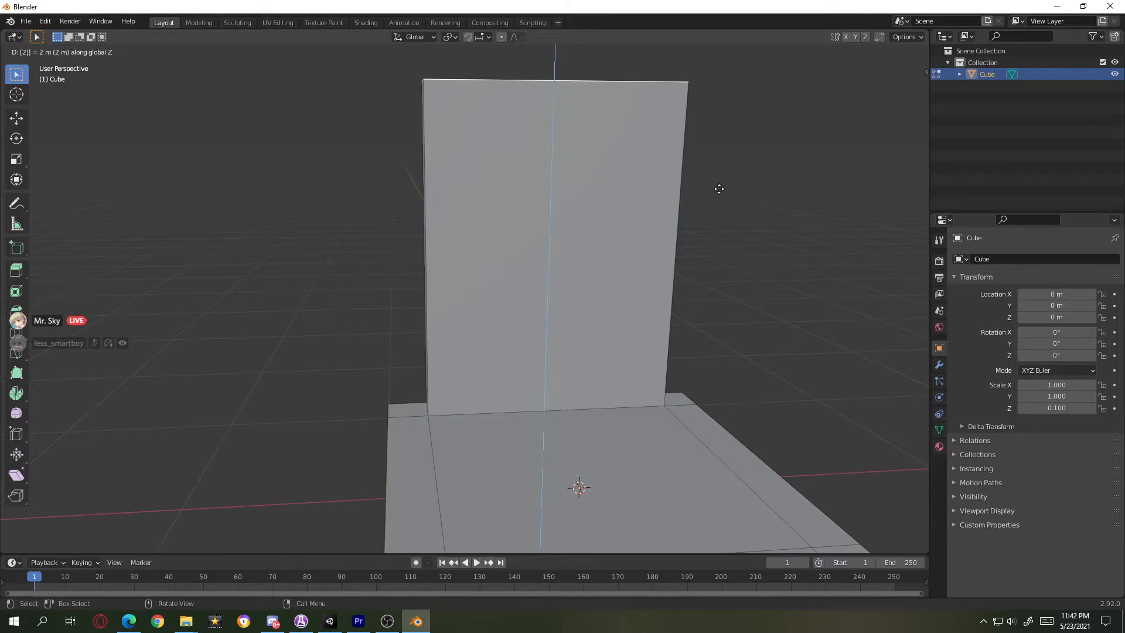
key(Return)
middle_drag(719, 189, 565, 395)
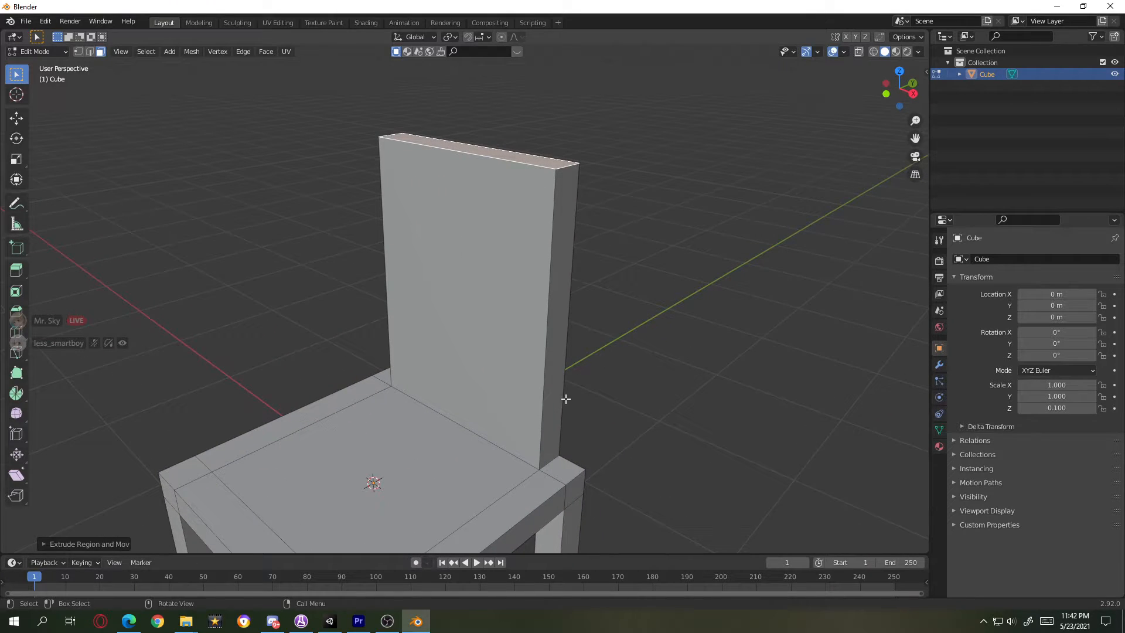
- Try to edge-slide the two short edges where the backrest's sides meet the seat's back corners
click(556, 466)
key(2)
middle_drag(638, 462, 272, 517)
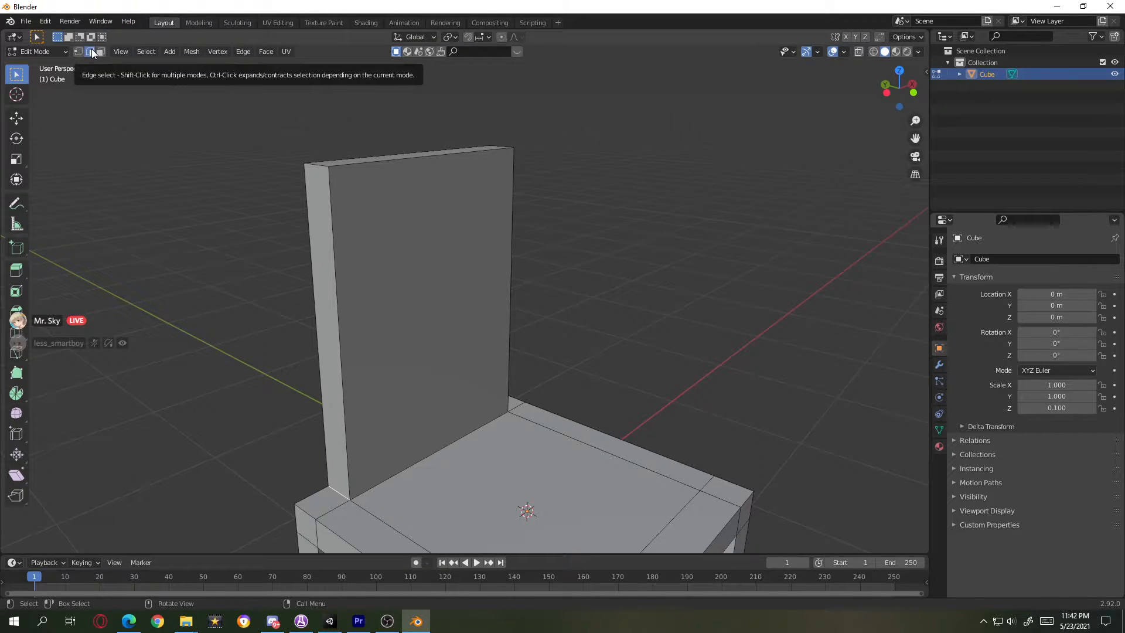
middle_drag(683, 303, 684, 303)
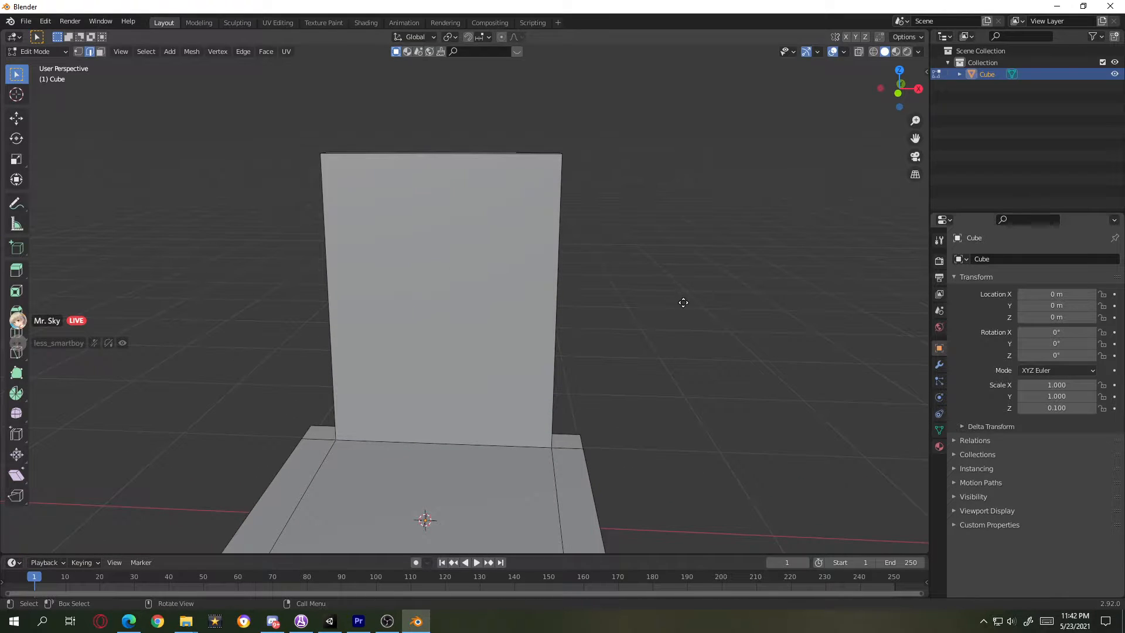
key(g)
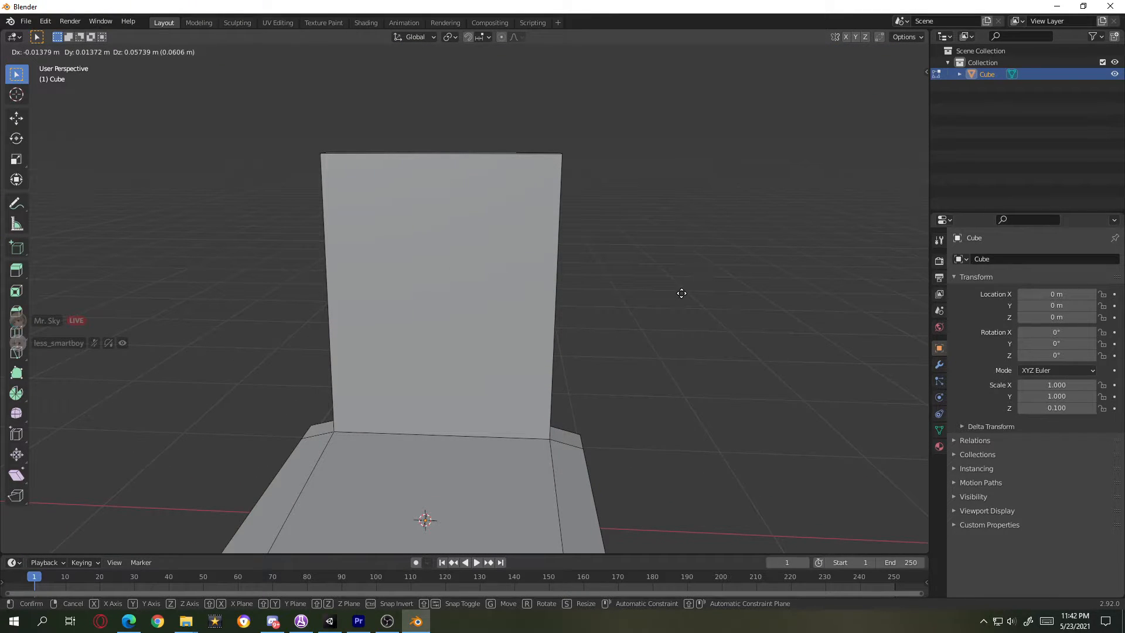
key(g)
click(681, 293)
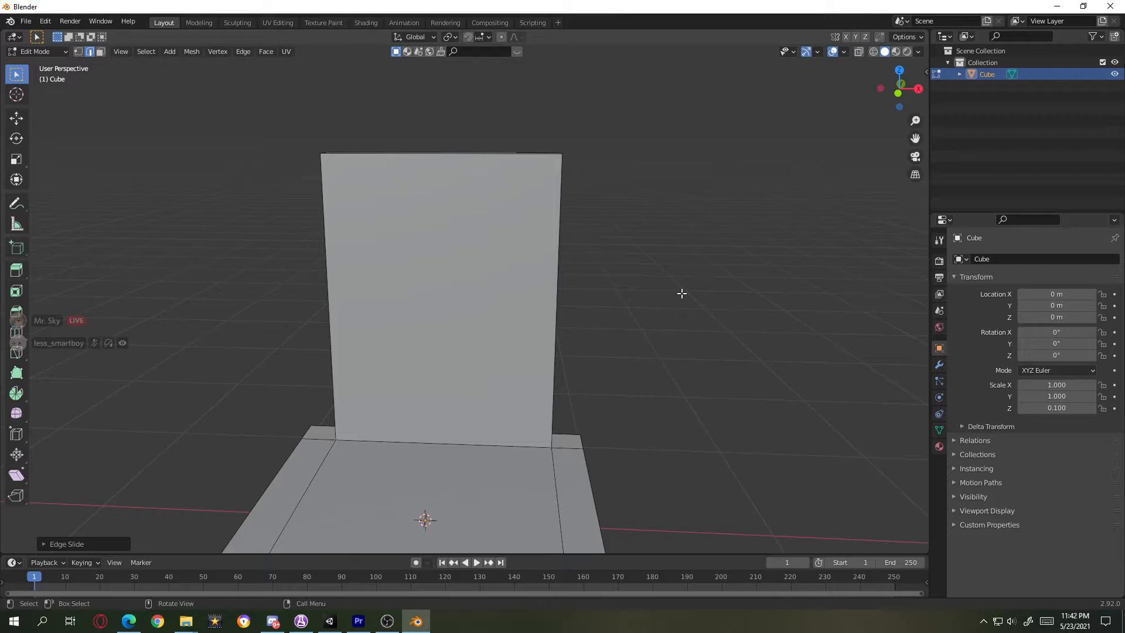
middle_drag(682, 293, 665, 329)
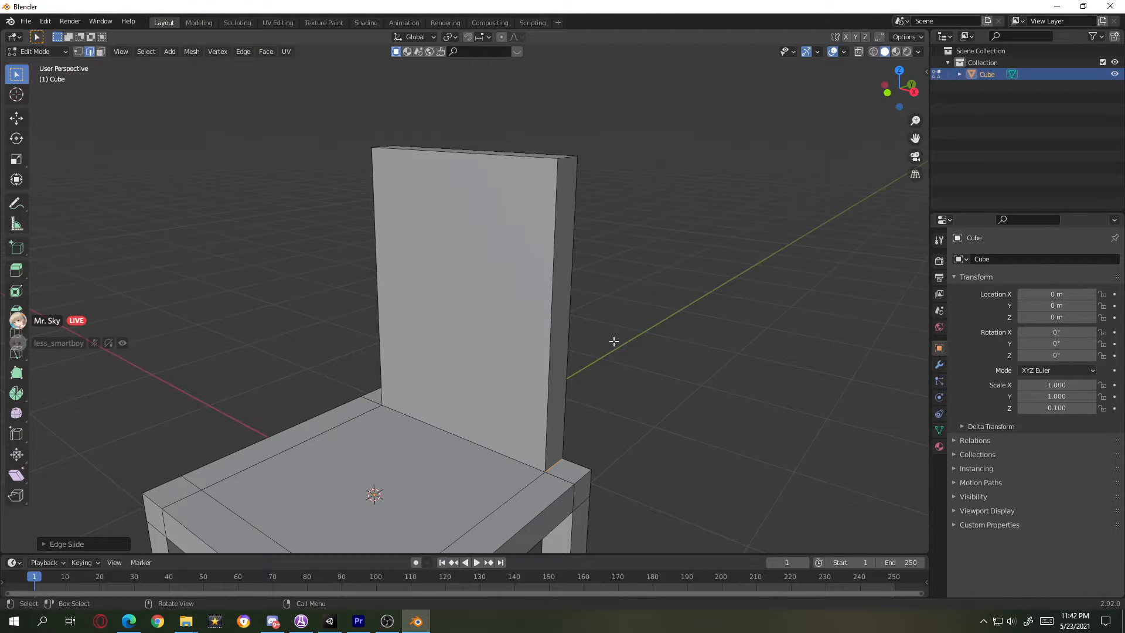
- Undo the edge slide and the backrest extrusion, back to the selected strip face on the seat
mouse_move(638, 376)
middle_down()
mouse_move(741, 370)
mouse_move(640, 387)
middle_up()
scroll(640, 386, down, 5)
key(Tab)
middle_drag(547, 397, 661, 355)
key(Tab)
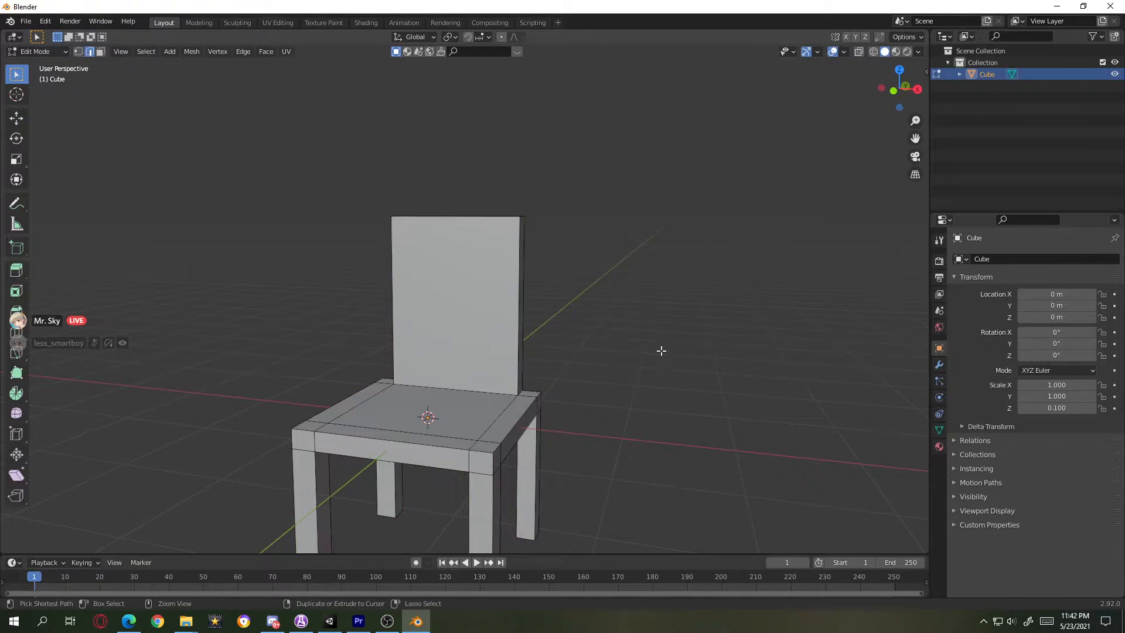
key(3)
key(h)
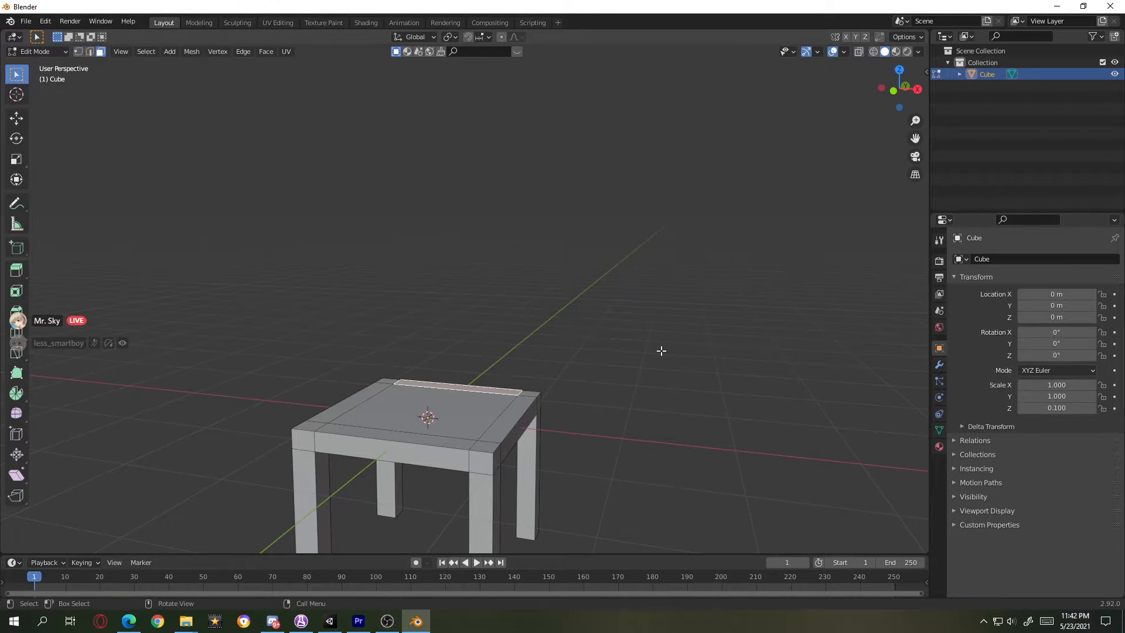
- Select the strip and both corner faces along the seat's back edge and extrude them upward into a full-width backrest
scroll(527, 395, up, 4)
middle_drag(539, 402, 560, 445)
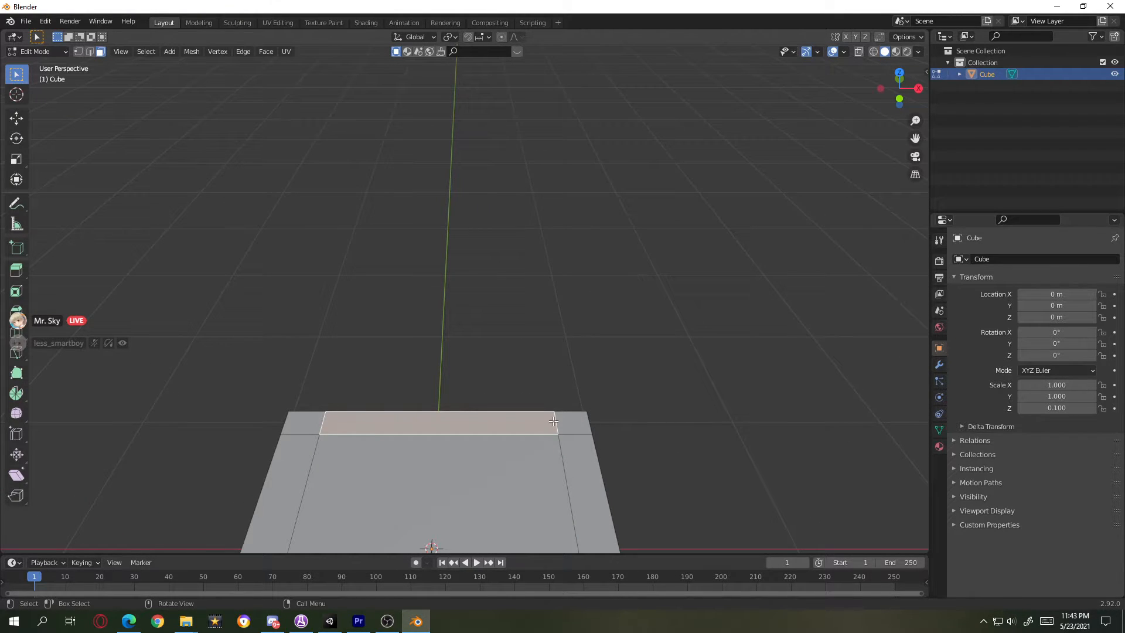
click(572, 422)
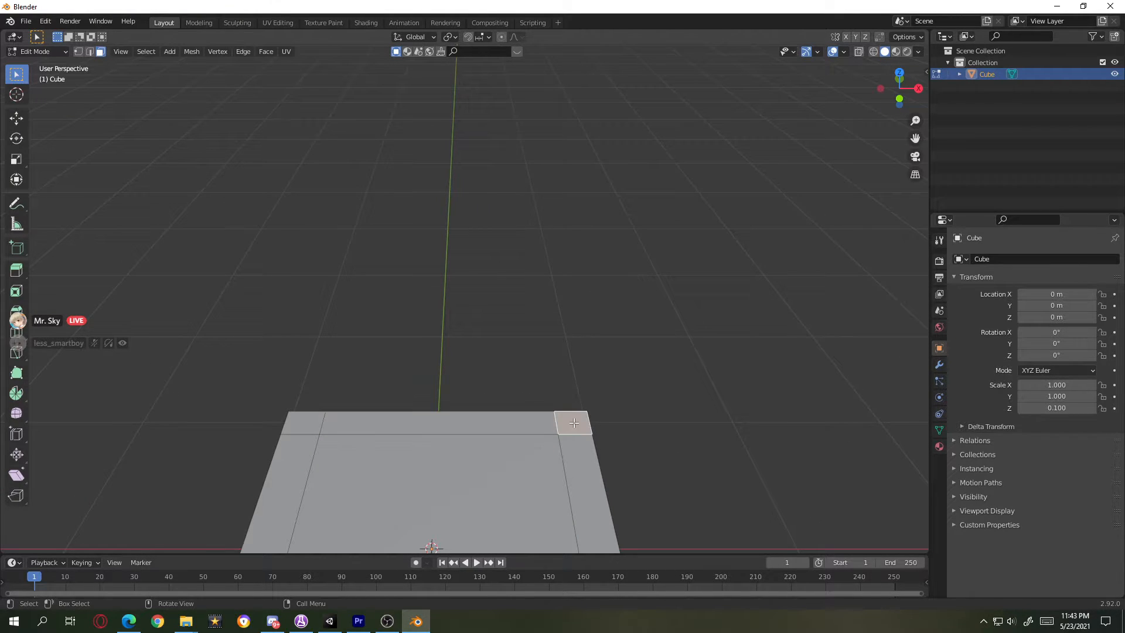
shift+click(498, 424)
middle_drag(498, 424, 543, 432)
key(e)
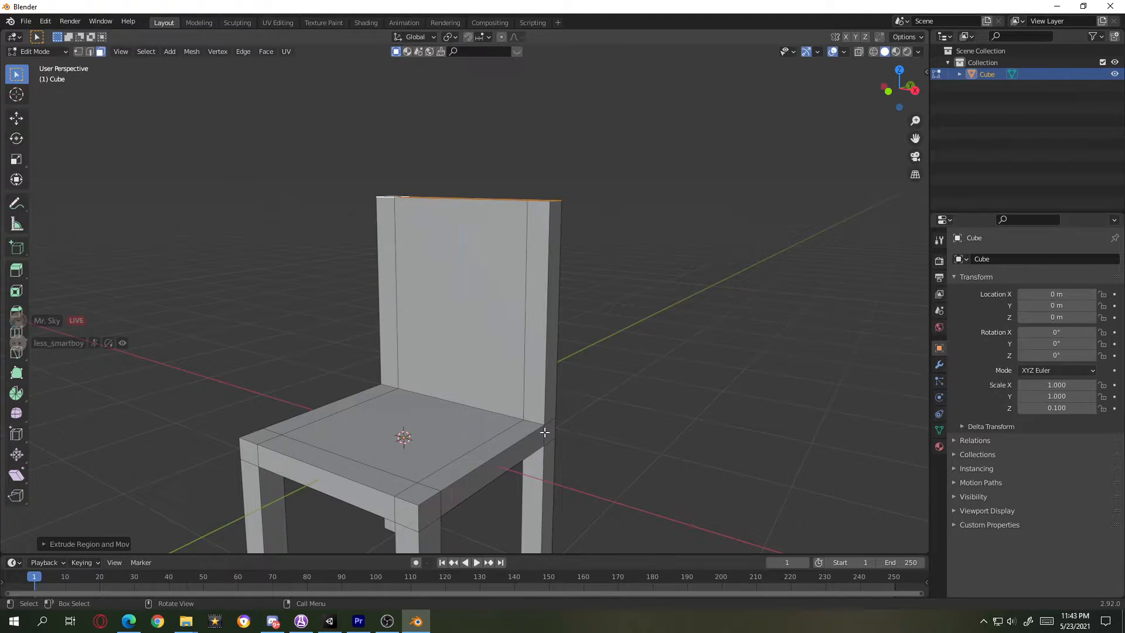
- Switch to Object Mode, deselect the chair and inspect its overall shape
key(Tab)
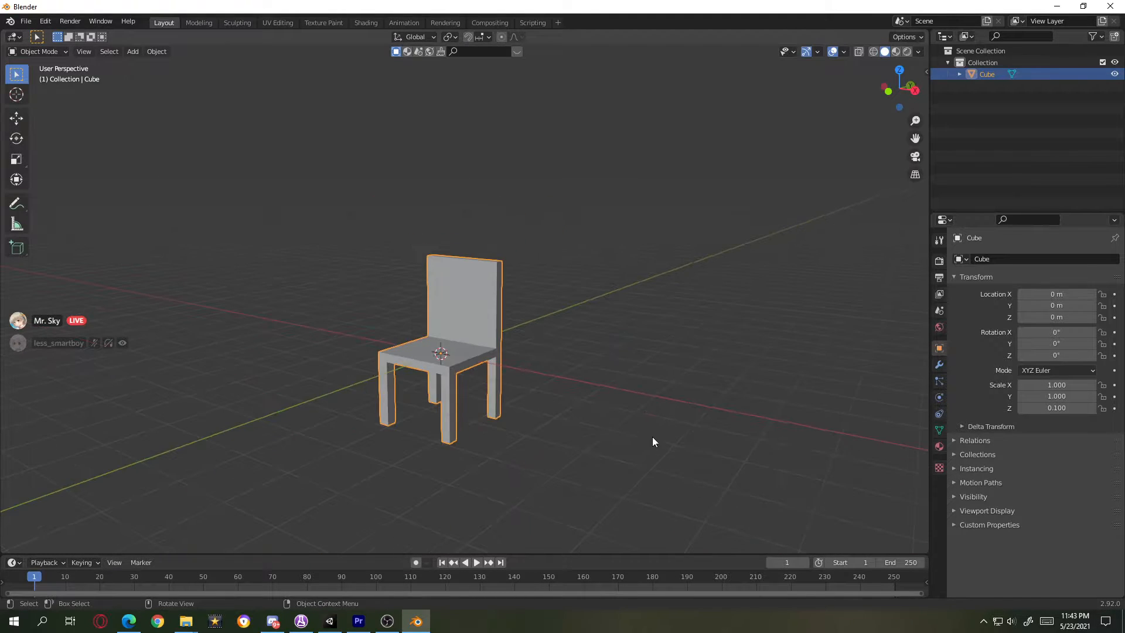
click(623, 395)
middle_drag(623, 394, 640, 421)
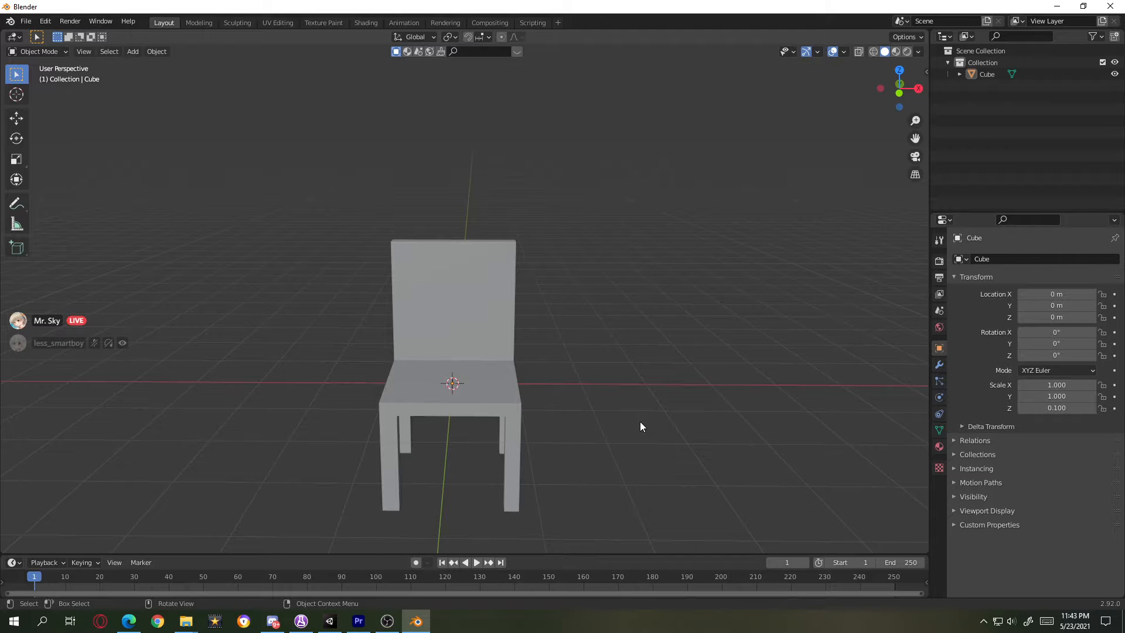
middle_drag(639, 421, 672, 372)
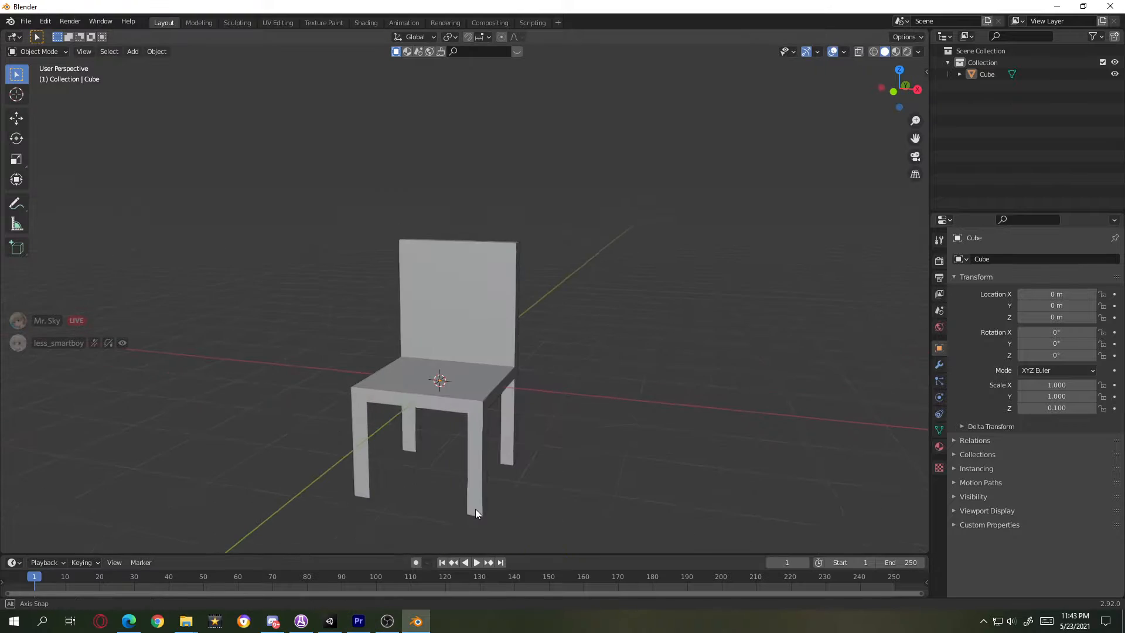
- Switch to Unity and examine the reference chair's rounded backrest and seat in the scene view
click(330, 622)
scroll(599, 307, up, 5)
scroll(628, 326, down, 7)
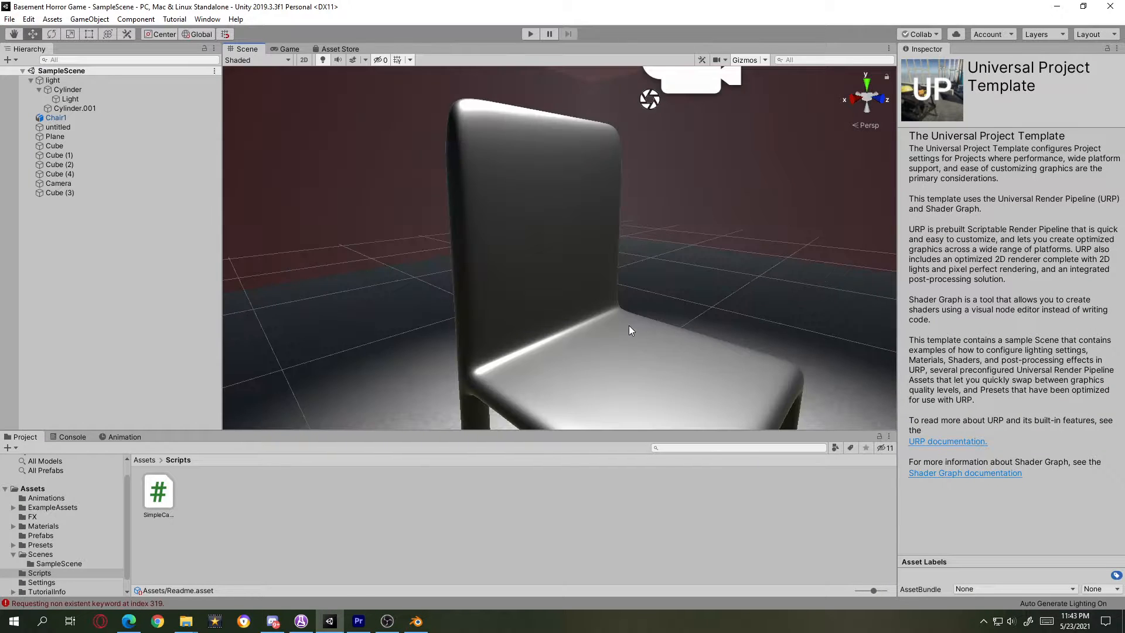
middle_drag(657, 378, 670, 313)
right_drag(682, 282, 648, 258)
key(w)
key(s)
key(a)
key(w)
- Switch back to Blender, select the chair and put it in Edit Mode
click(416, 621)
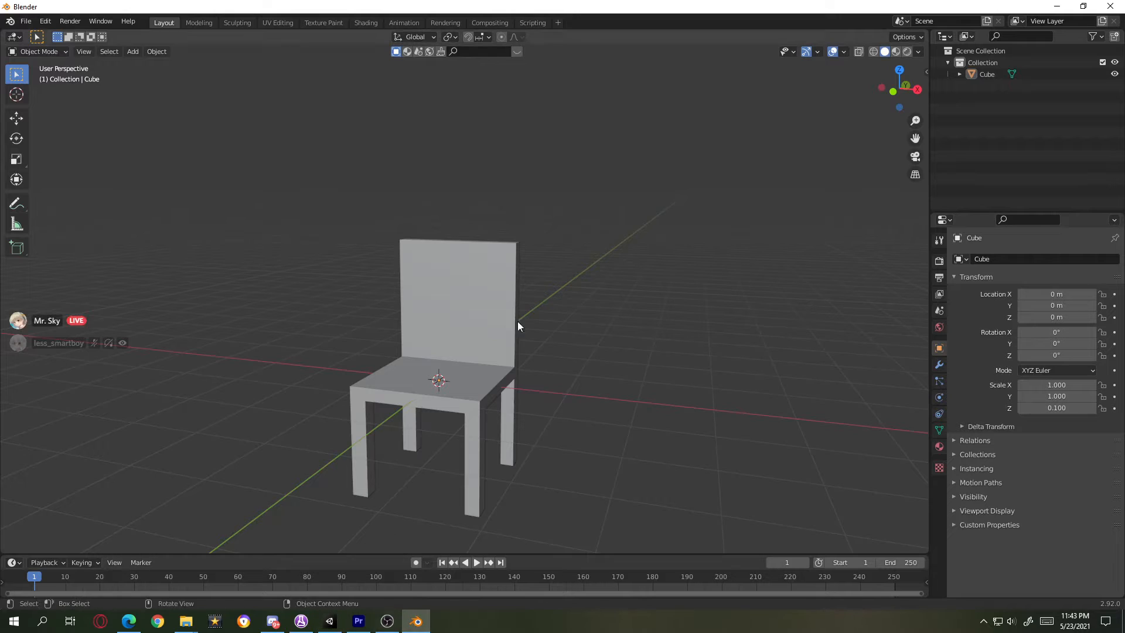
scroll(542, 370, up, 2)
scroll(545, 369, down, 1)
scroll(545, 367, up, 1)
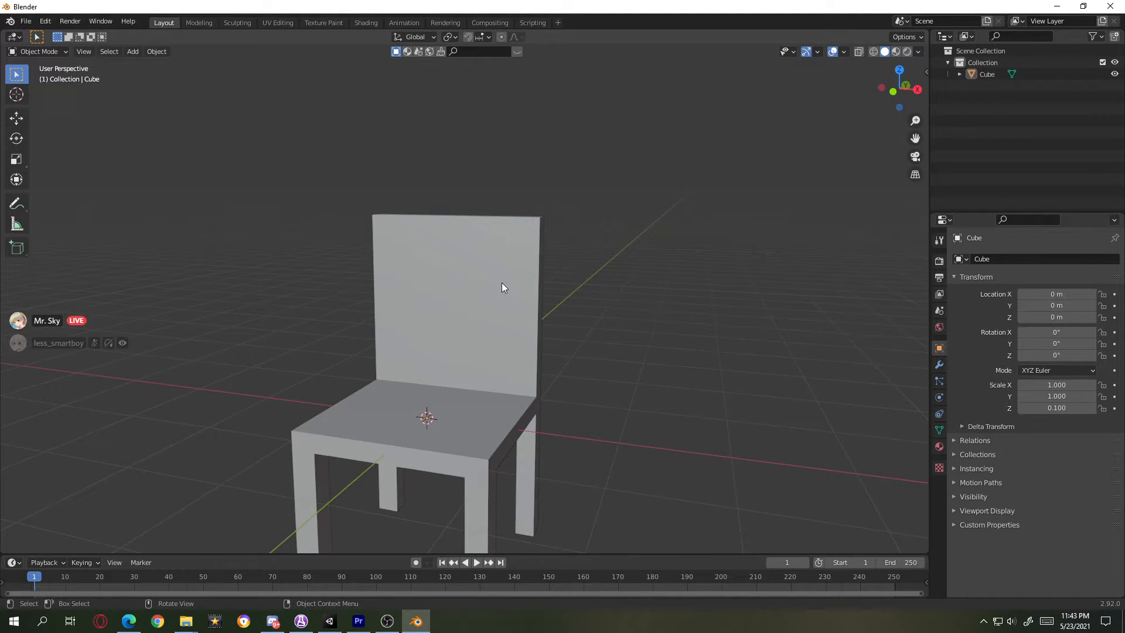
click(470, 255)
key(Tab)
click(50, 52)
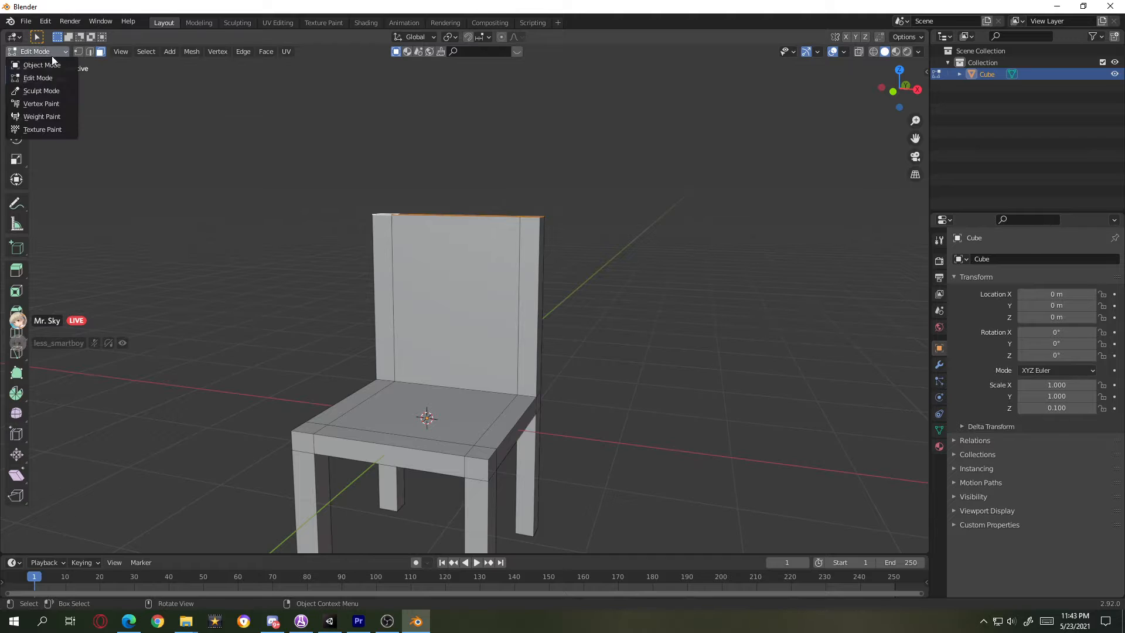
click(53, 80)
- In edge selection mode, move the two short outer edges on top of the backrest 0.4 m down along the global Z axis
middle_drag(527, 248, 564, 289)
scroll(566, 299, up, 2)
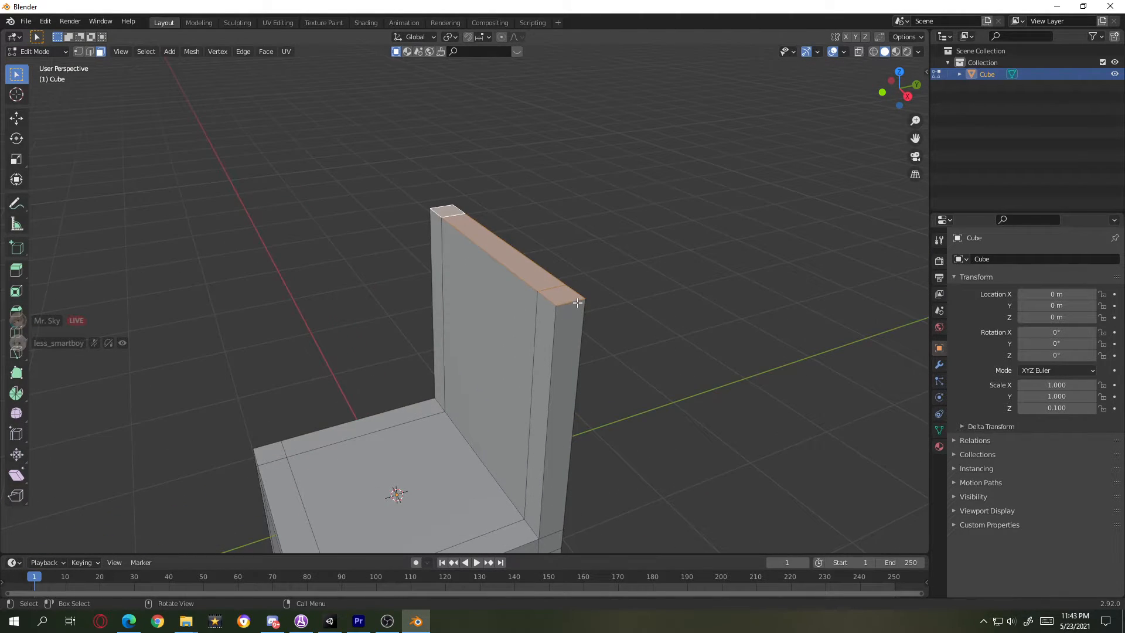
click(88, 51)
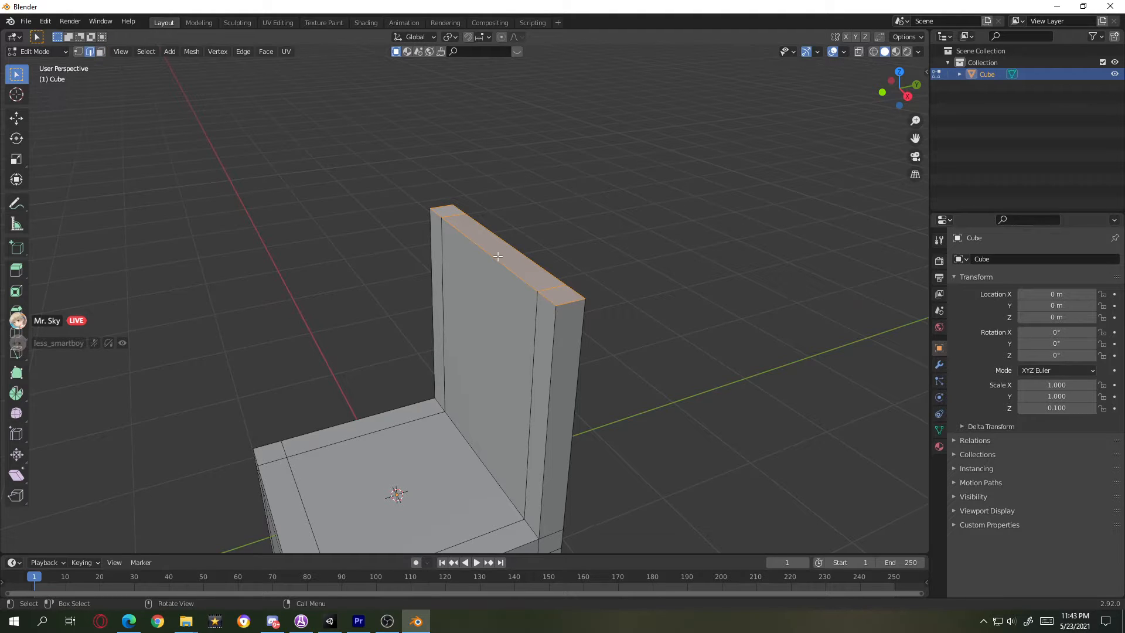
click(568, 308)
middle_drag(498, 264, 539, 263)
key(g)
key(z)
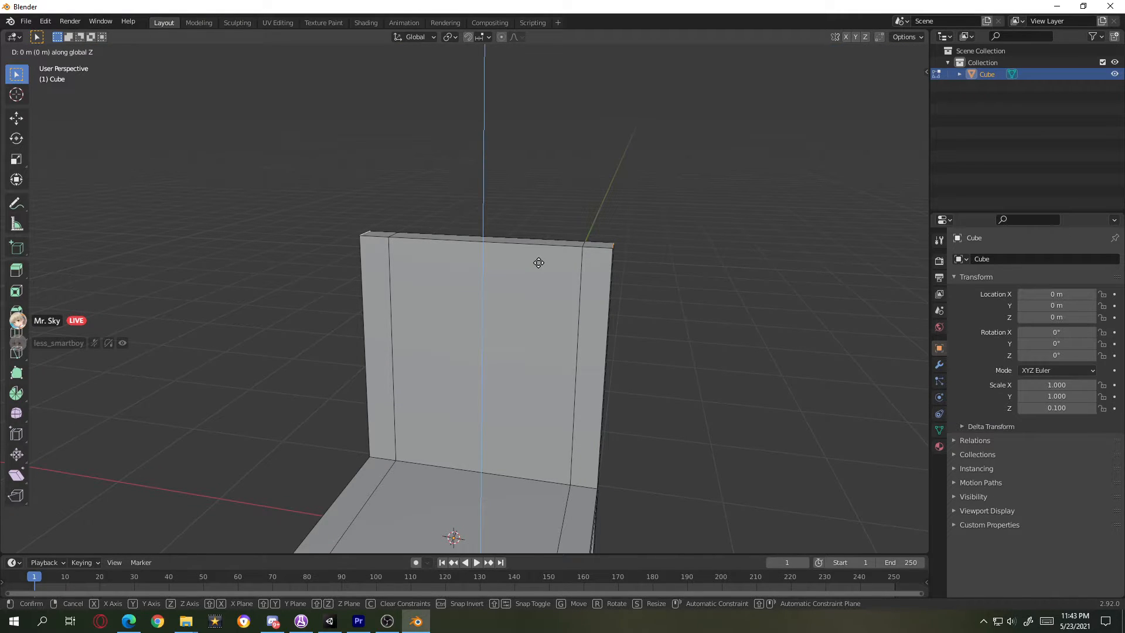
text(.2)
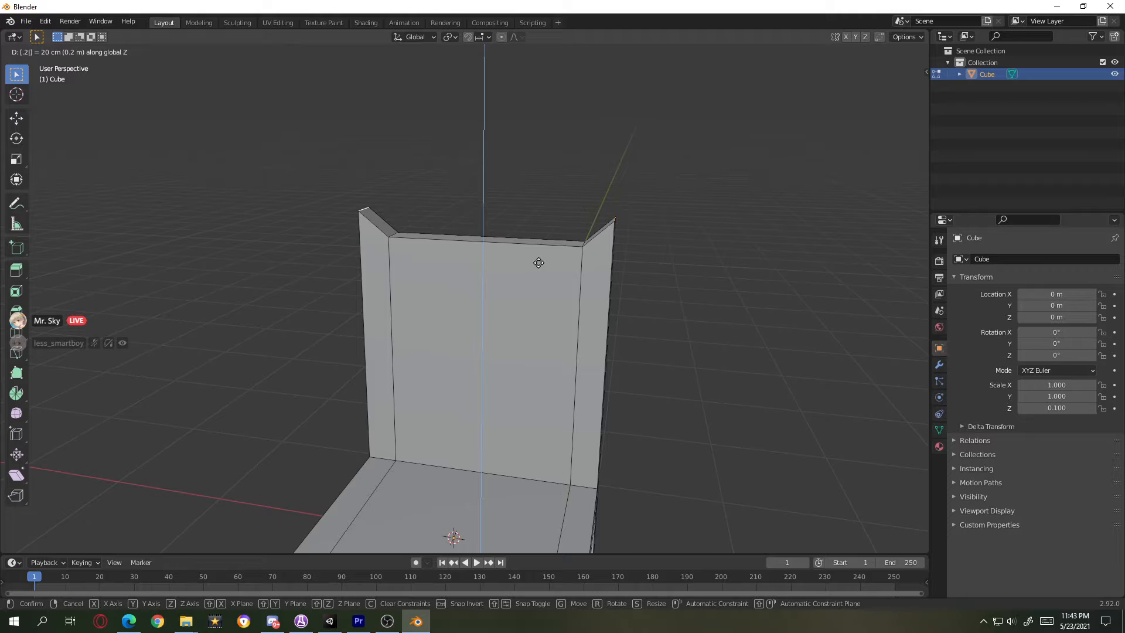
text(-)
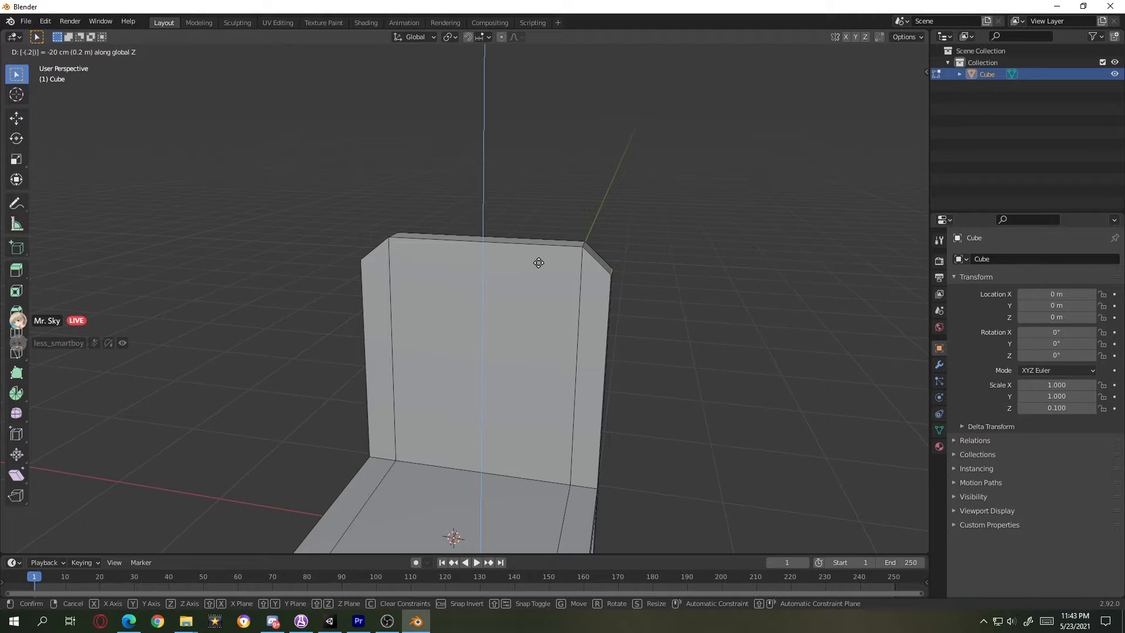
key(BackSpace)
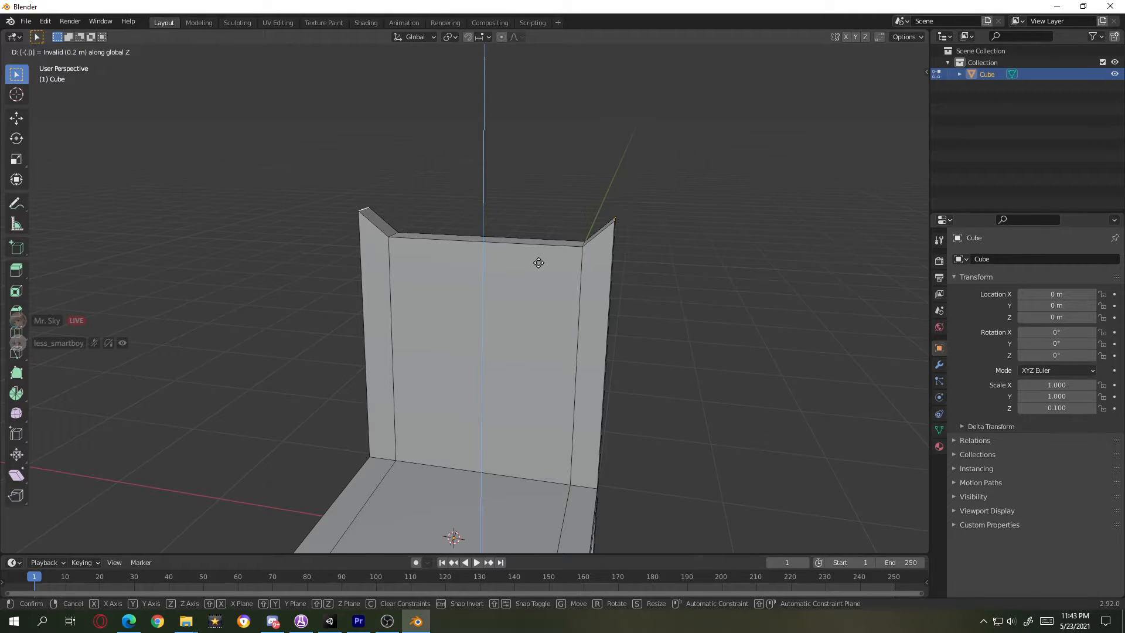
text(4)
key(Return)
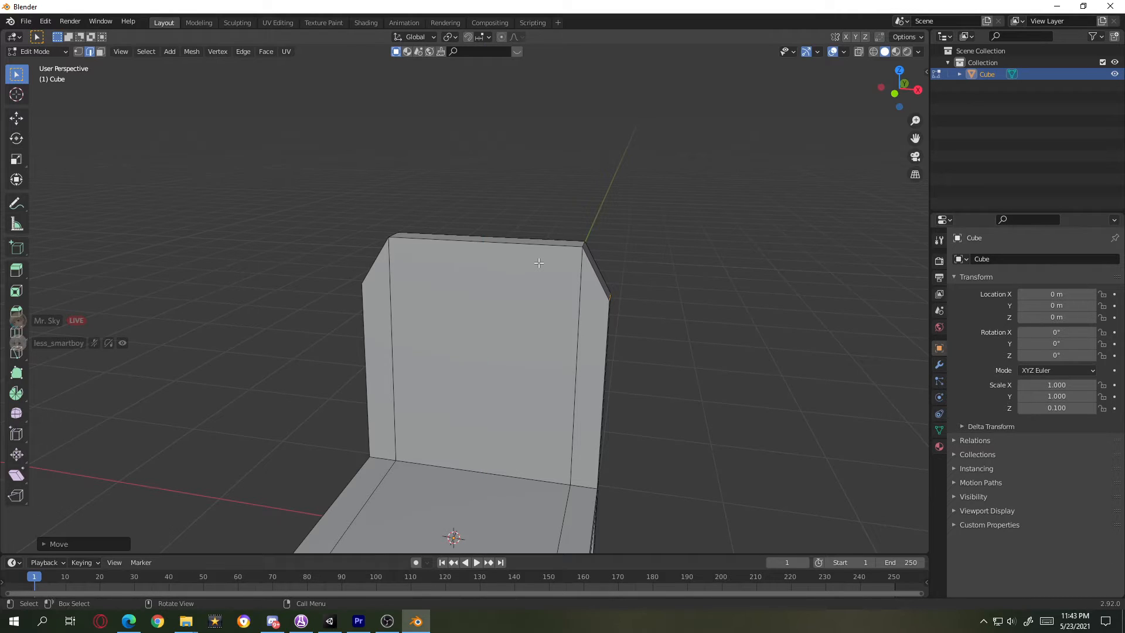
- Add a Subdivision Surface modifier to the chair with viewport levels and render levels both set to 3
click(940, 366)
click(986, 259)
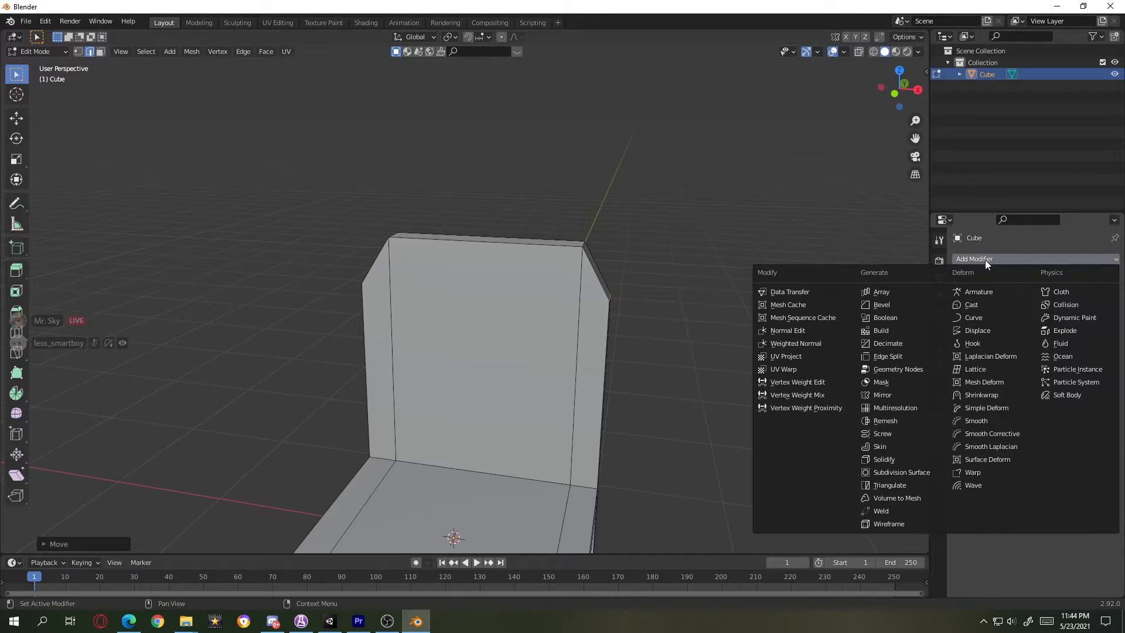
click(894, 473)
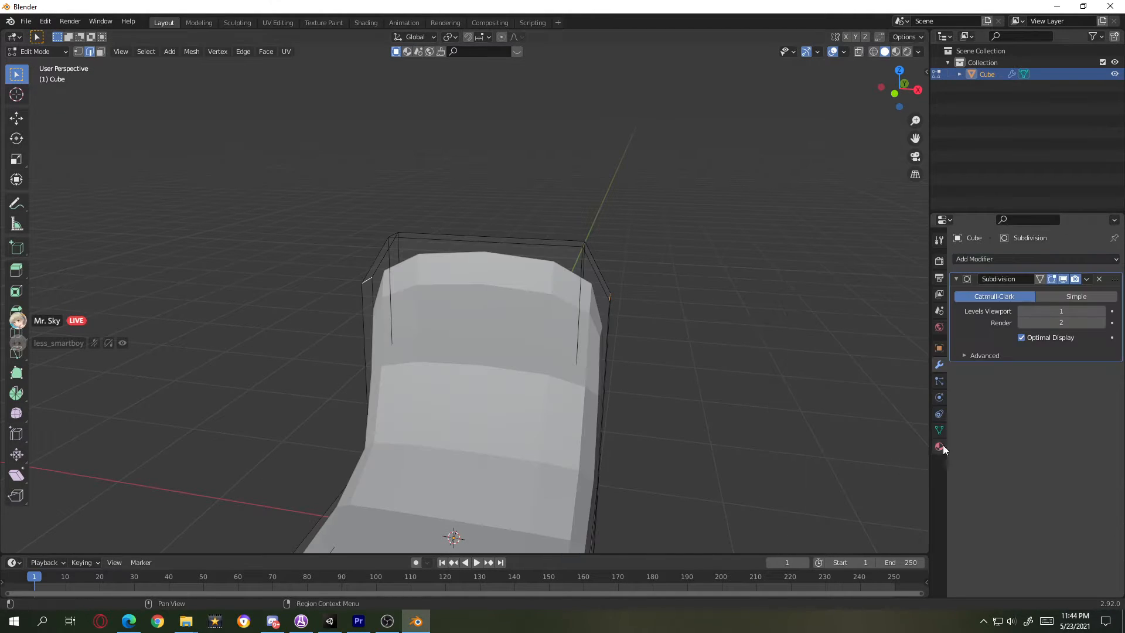
click(1102, 311)
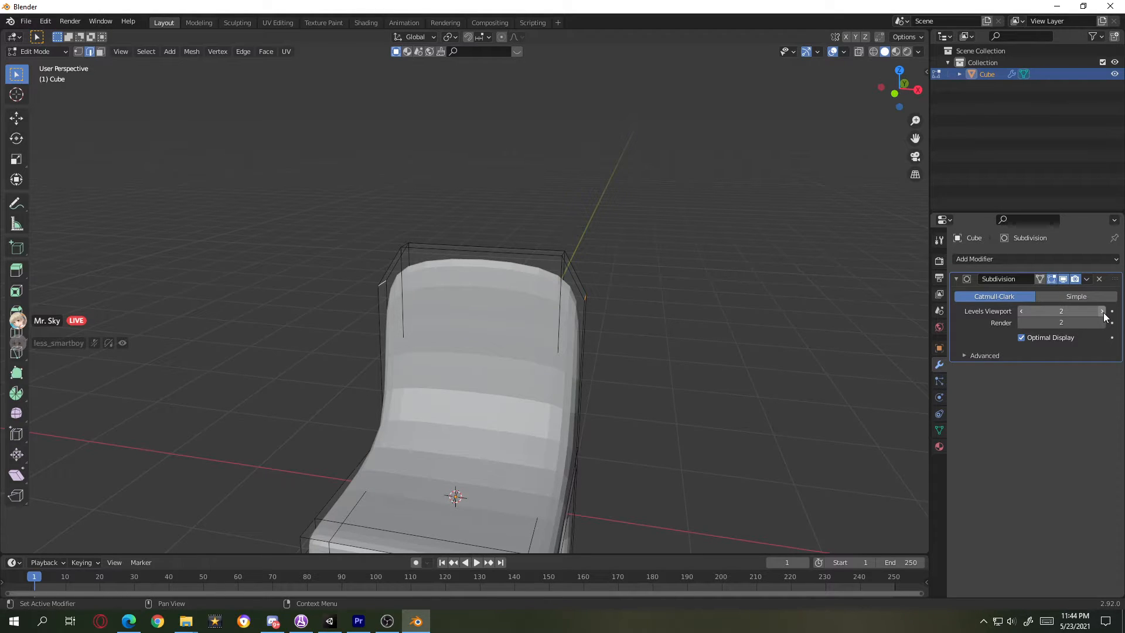
click(1102, 311)
click(1104, 323)
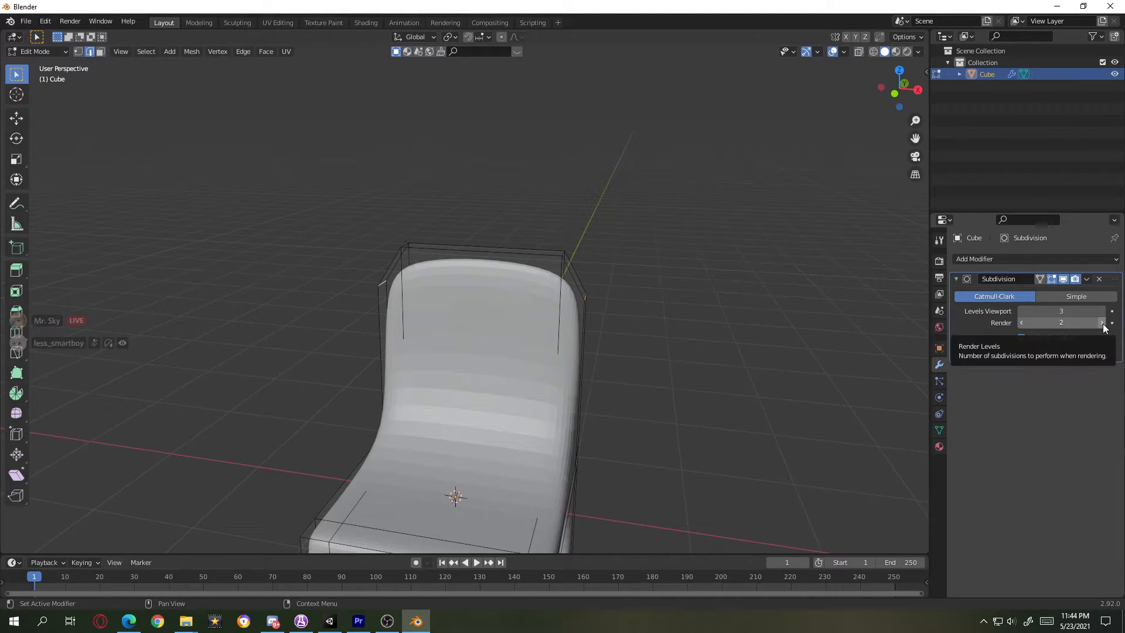
- Switch to Object Mode, deselect the chair and inspect its rounded shape and tapered legs from the side
key(Tab)
middle_drag(708, 482, 539, 431)
key(Tab)
key(Tab)
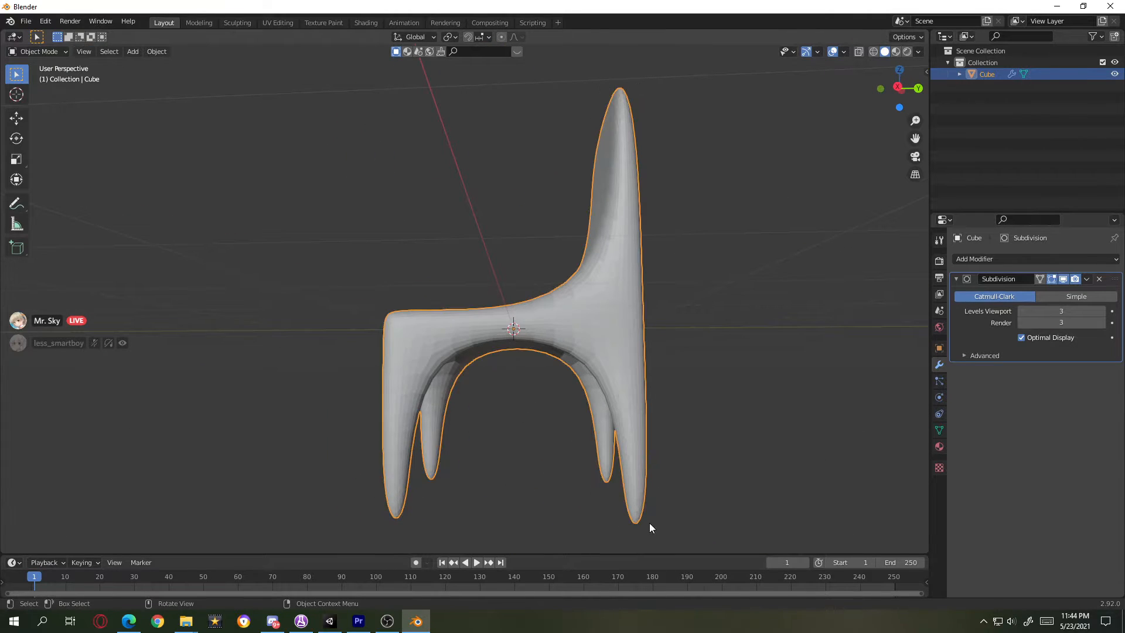
click(593, 506)
key(Tab)
key(Tab)
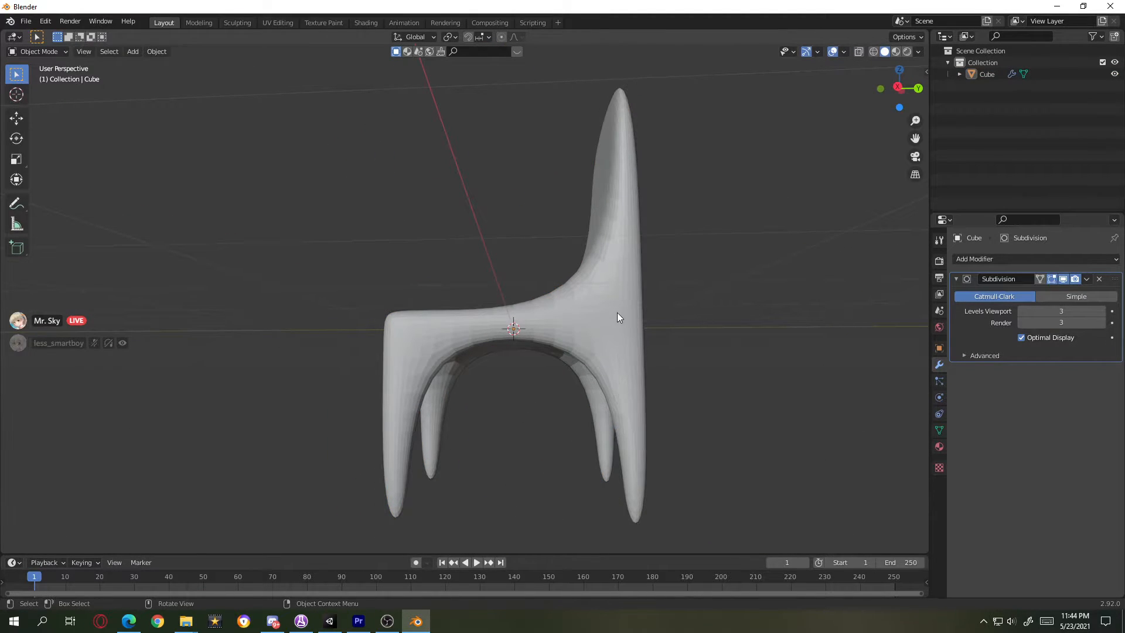
- Select the chair and put it in Edit Mode
click(618, 312)
key(Tab)
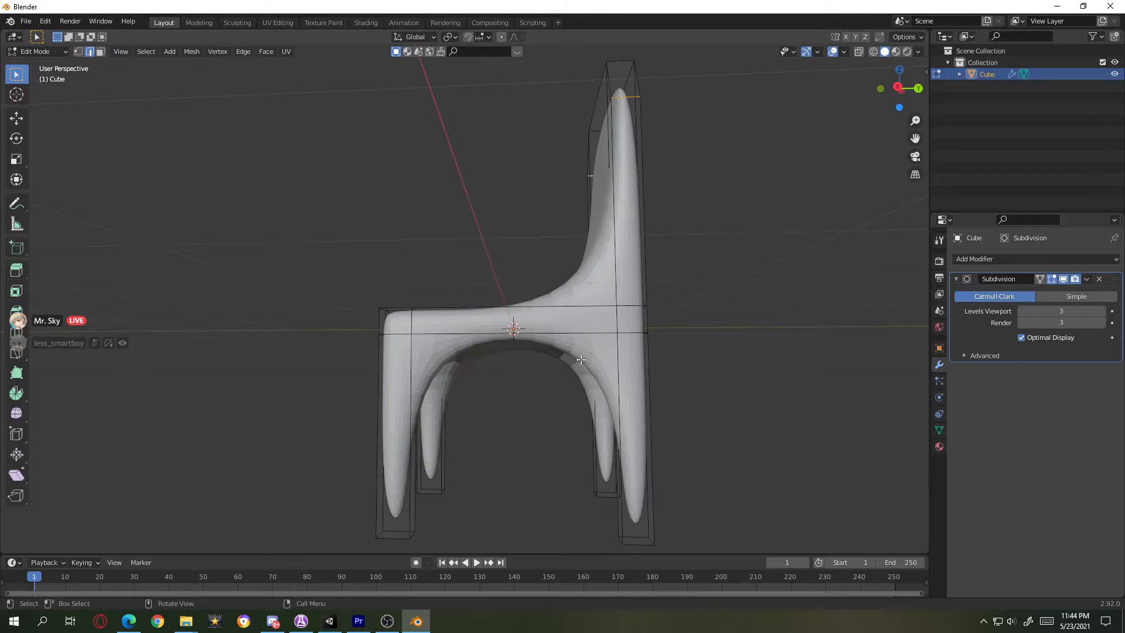
click(34, 51)
click(38, 52)
click(44, 51)
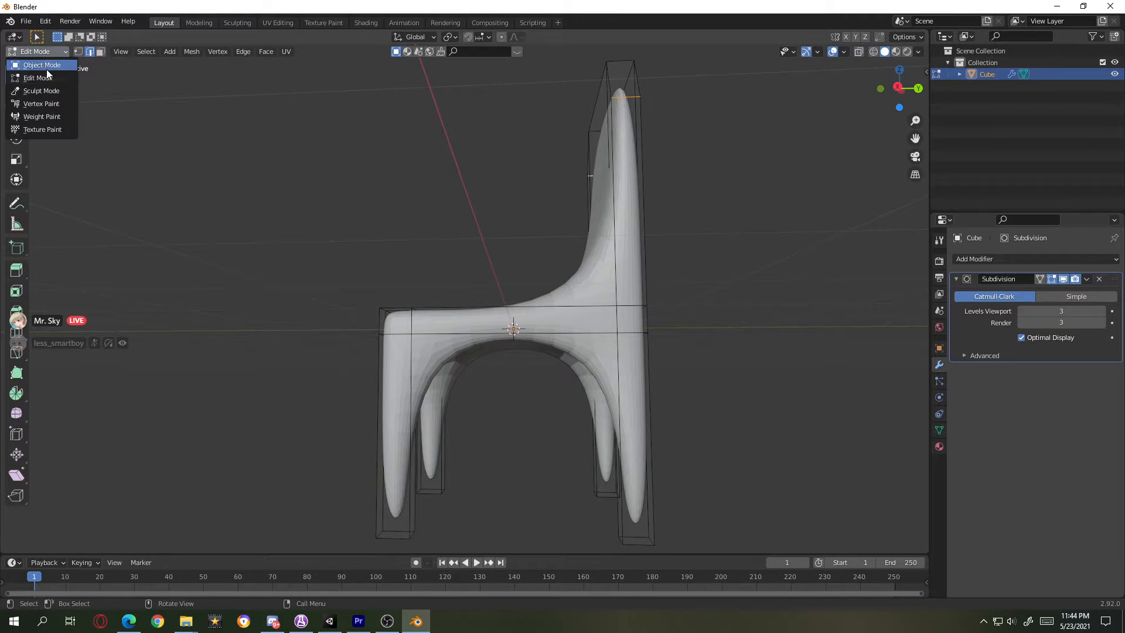
click(47, 78)
- Try a loop cut halfway down the near rear leg and undo it
middle_drag(552, 394, 651, 409)
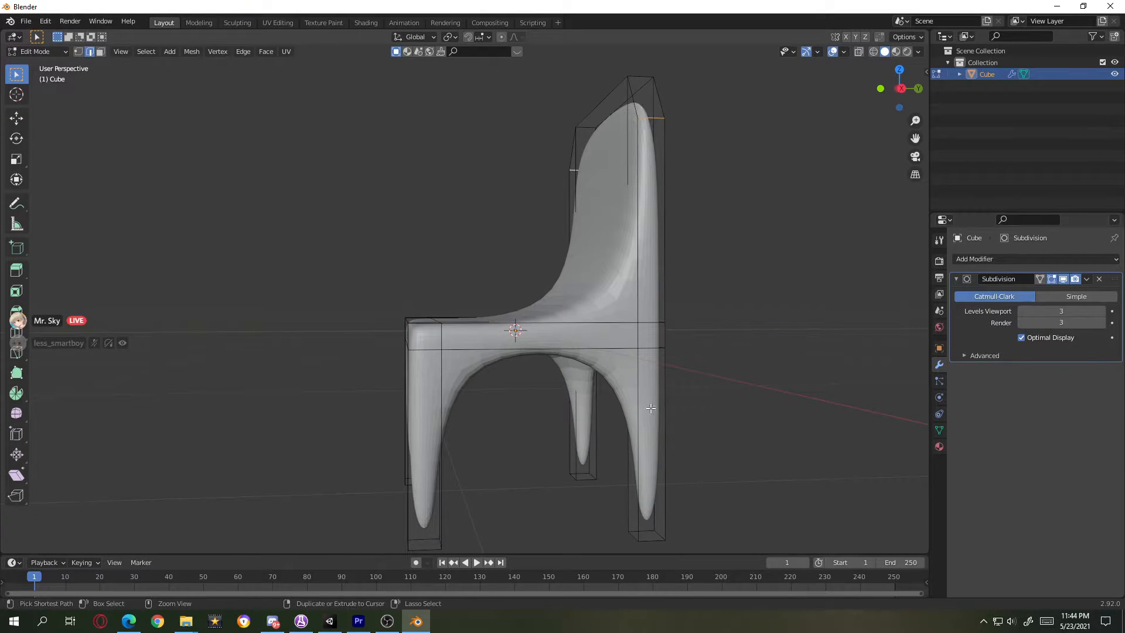
key(ctrl+r)
click(663, 415)
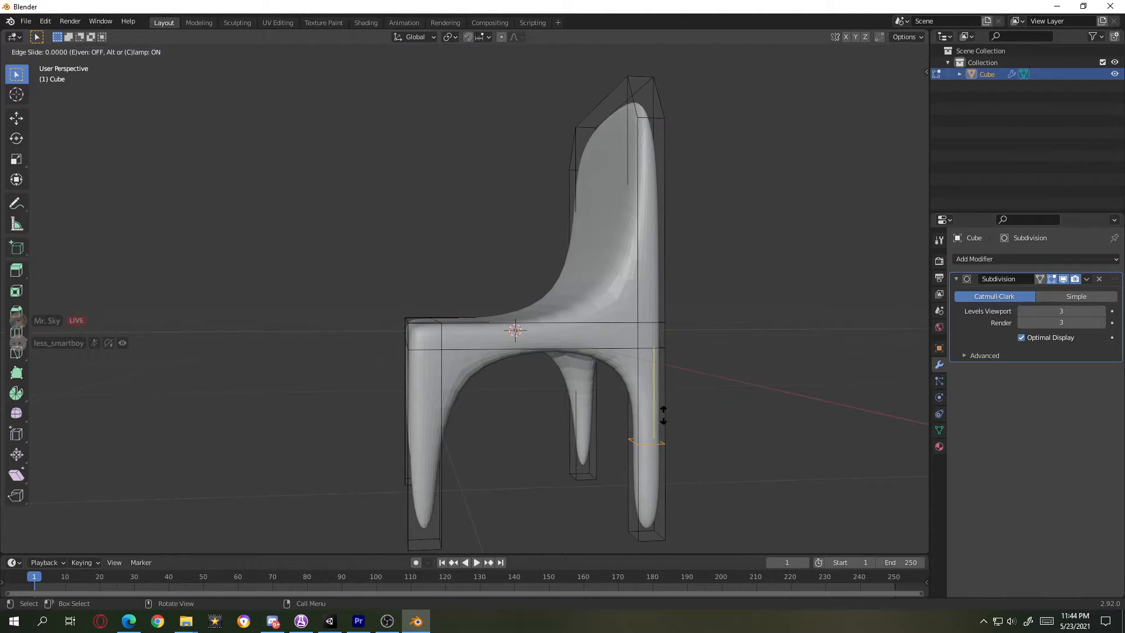
click(670, 420)
key(ctrl+z)
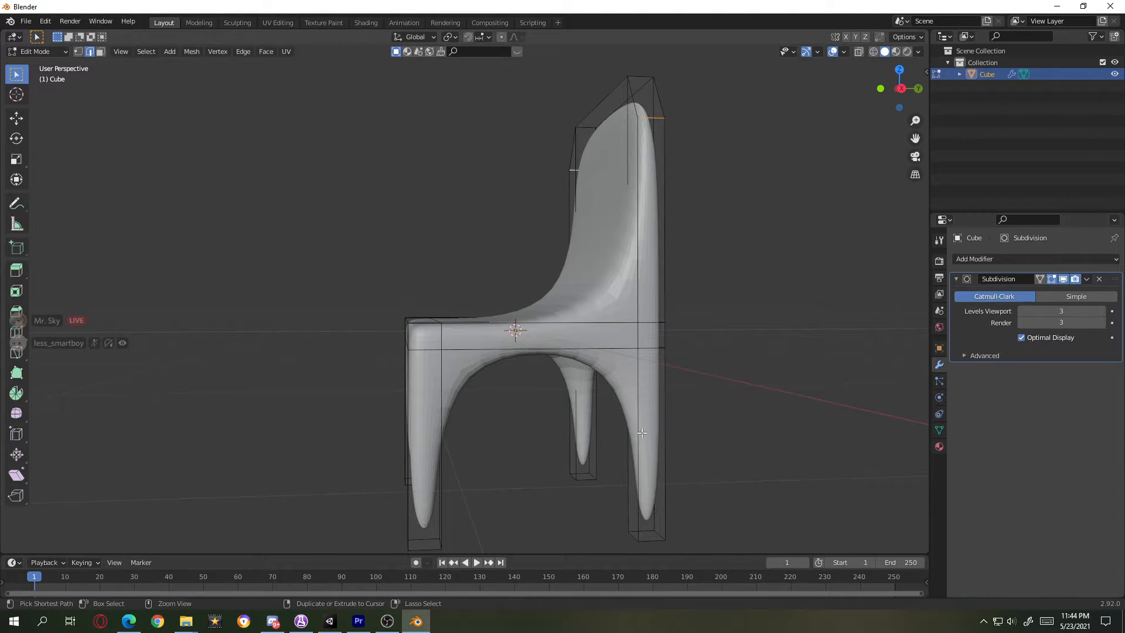
- Add a loop cut around the near rear leg and slide it down to the foot
key(ctrl+r)
click(670, 418)
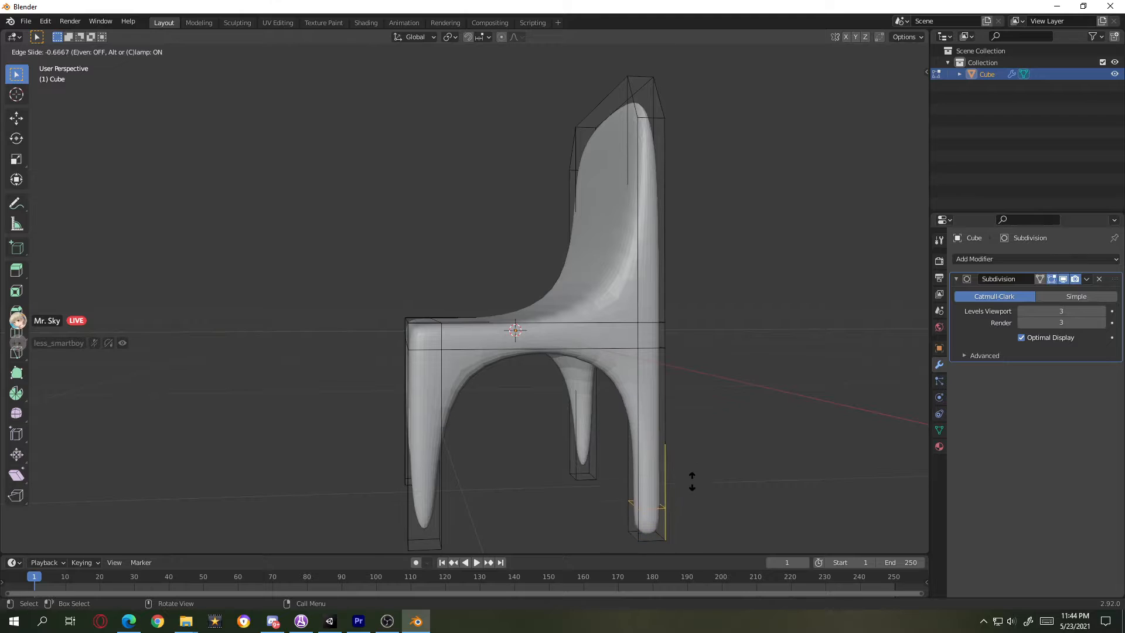
click(696, 537)
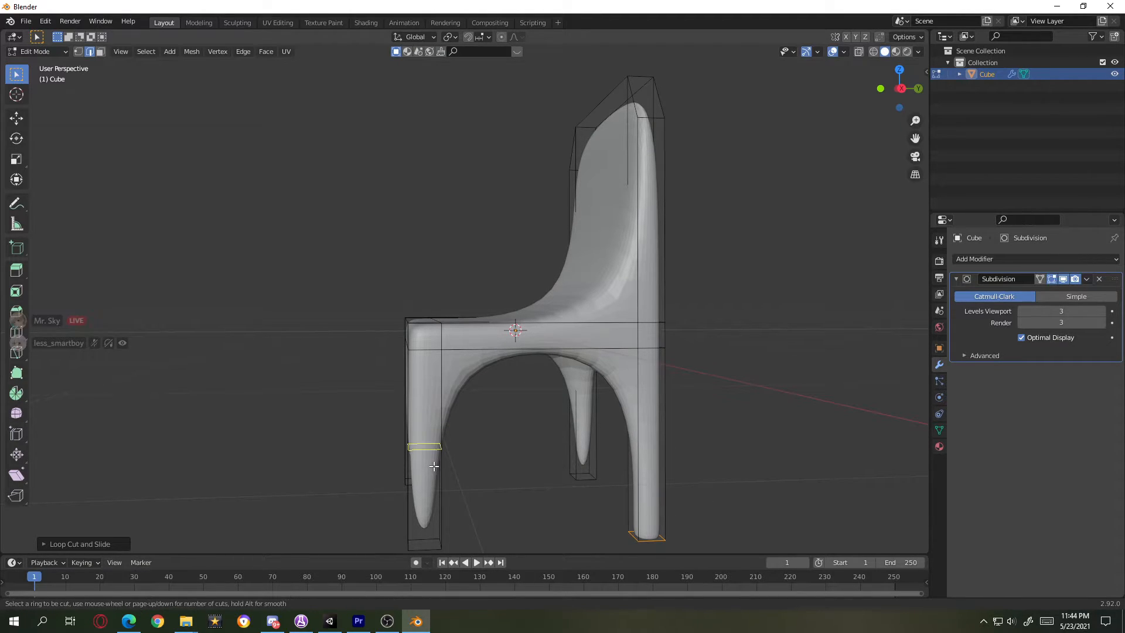
- Add a loop cut around each of the two front legs and slide it down to the foot
middle_drag(451, 151, 410, 440)
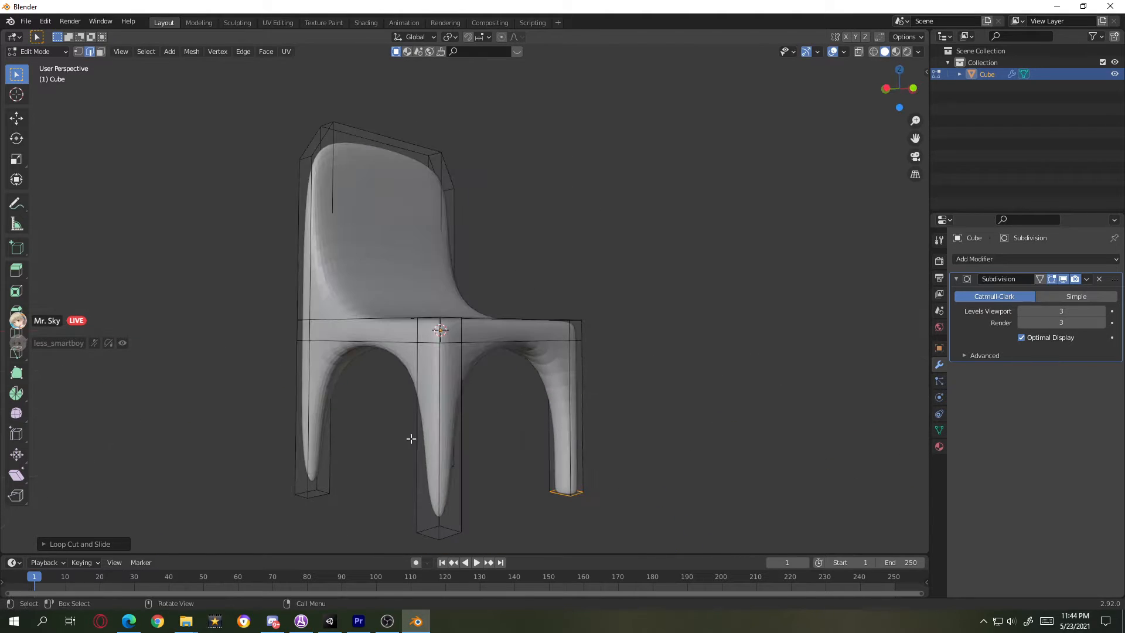
key(ctrl+r)
click(440, 430)
right_click(440, 425)
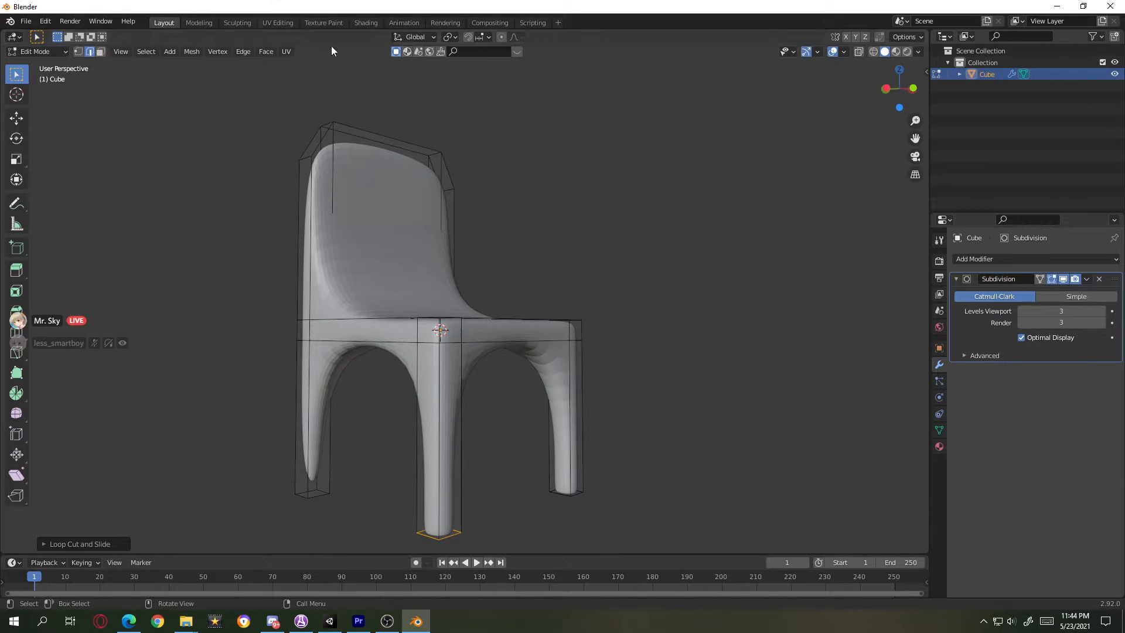
- Add a loop cut around the remaining rear leg and slide it down to the foot
middle_drag(410, 352, 444, 520)
key(ctrl+r)
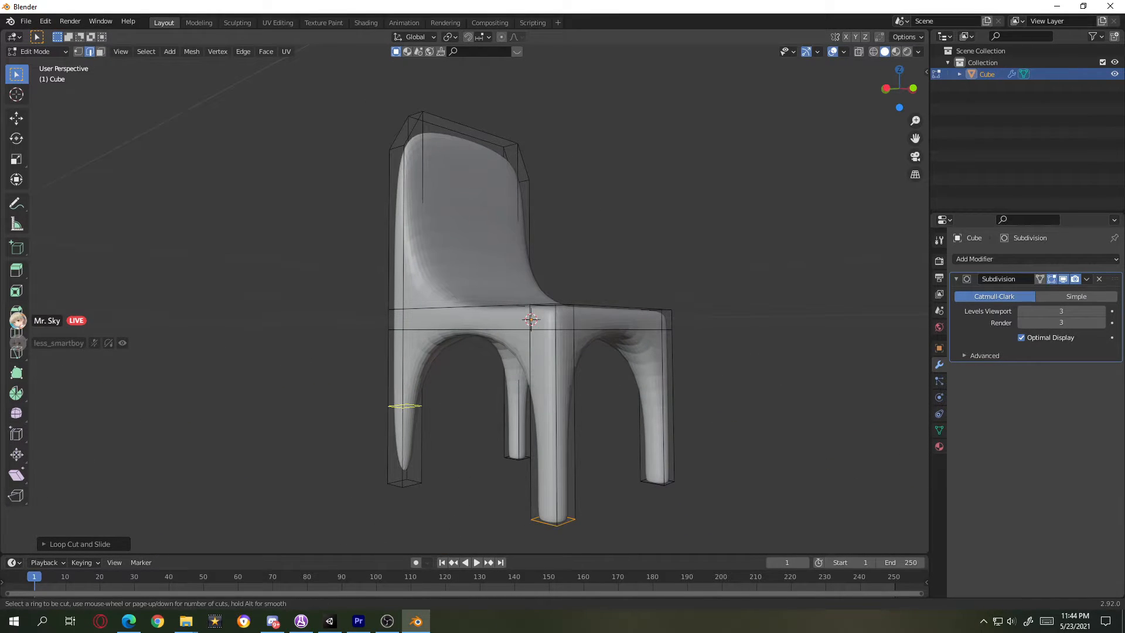
click(404, 401)
click(410, 119)
mouse_move(574, 456)
middle_down()
mouse_move(566, 429)
mouse_move(575, 439)
middle_up()
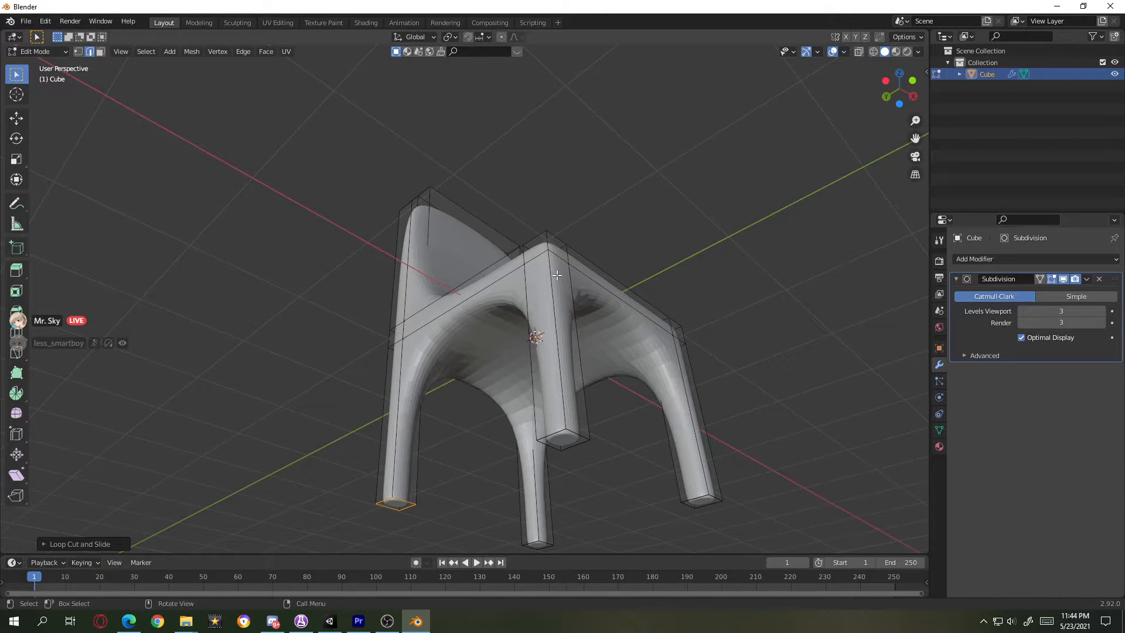
- Switch to Object Mode, deselect the chair and inspect the squared-off feet and the curve between seat and backrest
middle_drag(604, 363, 619, 326)
key(Tab)
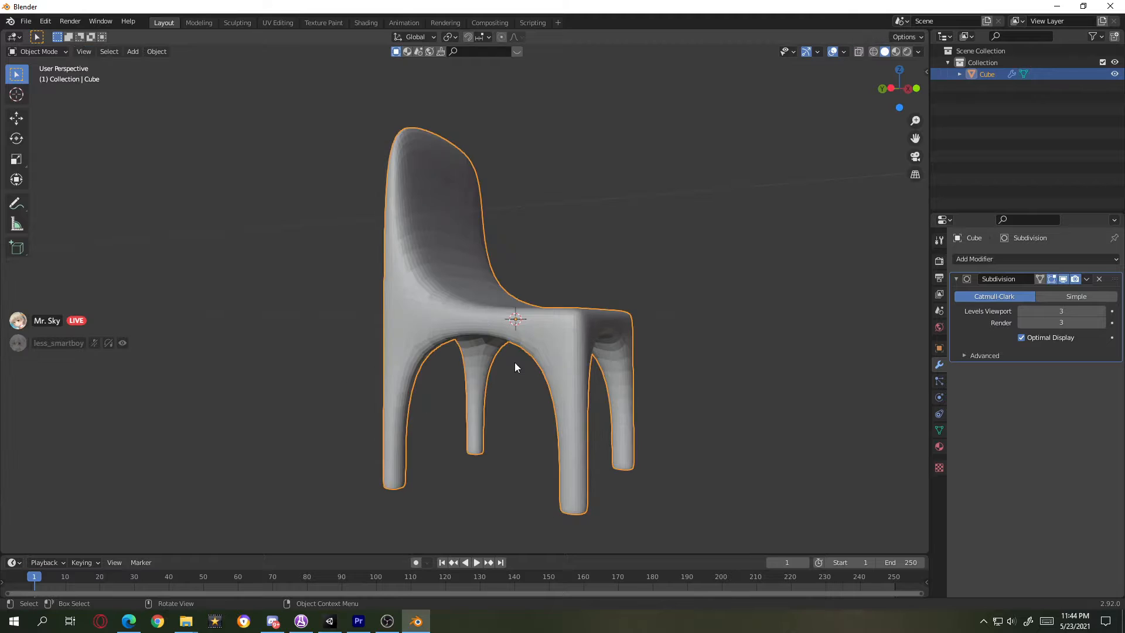
middle_drag(514, 369, 508, 420)
click(612, 354)
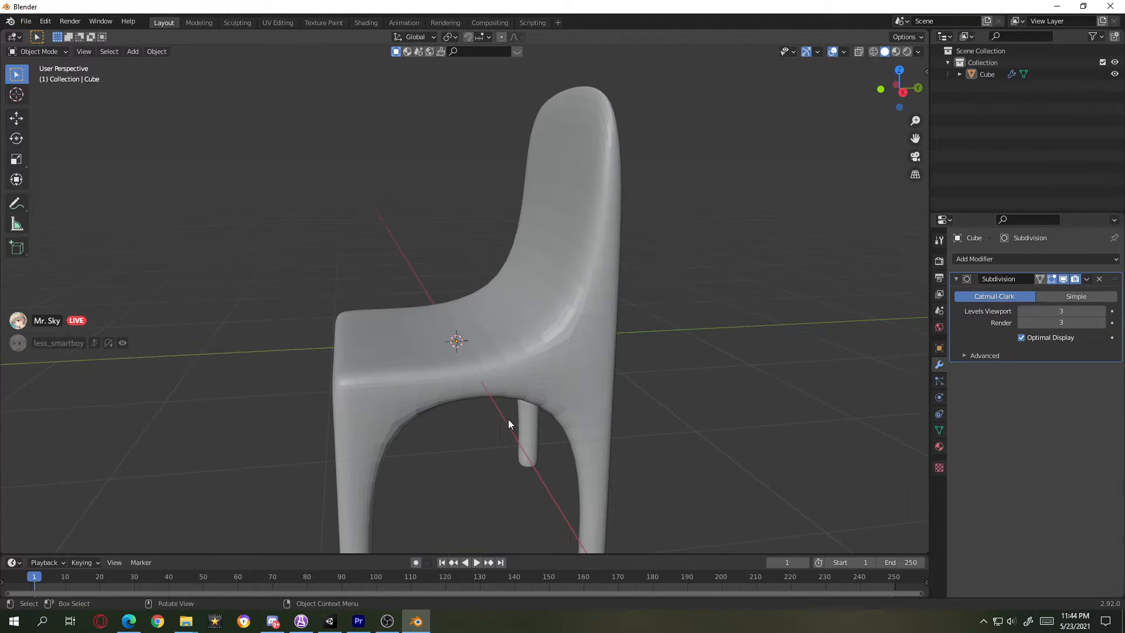
click(366, 456)
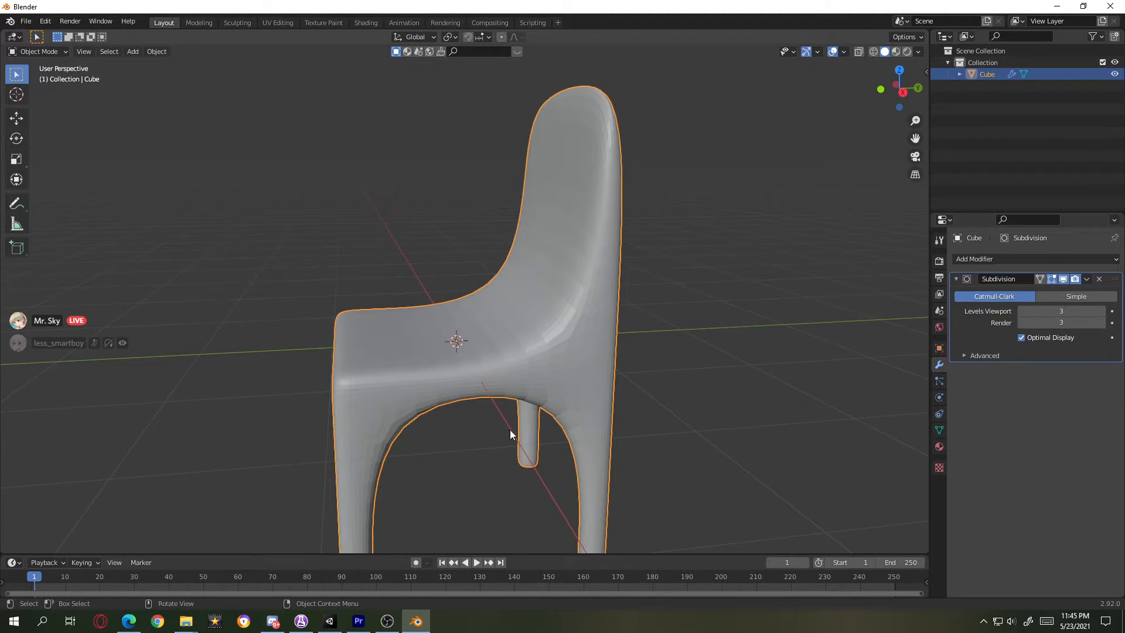
click(436, 451)
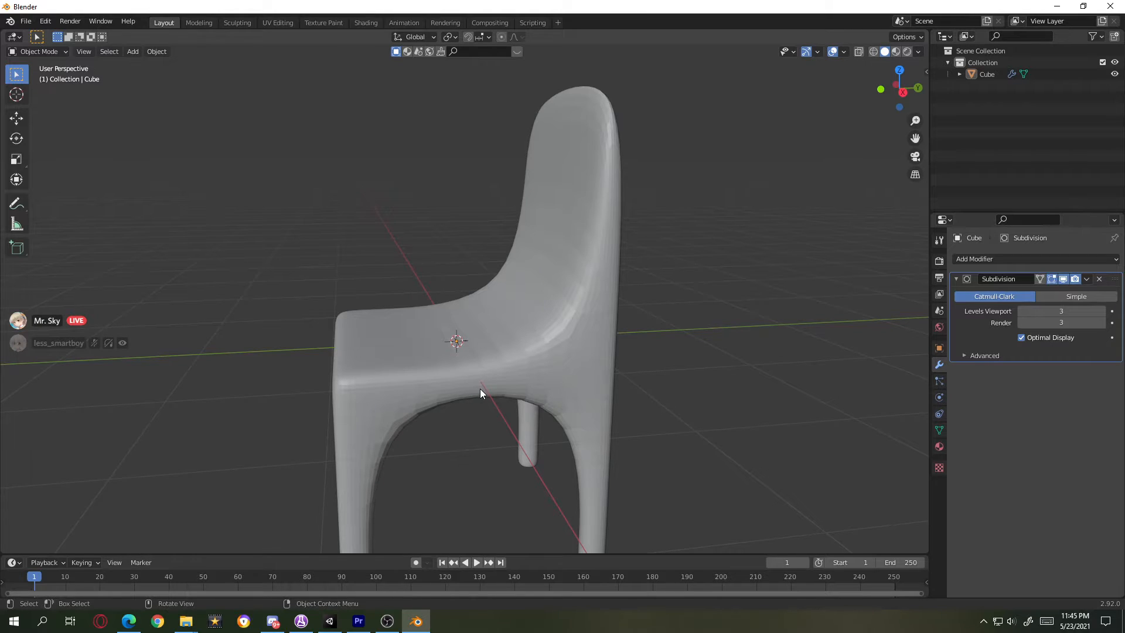
scroll(449, 389, up, 4)
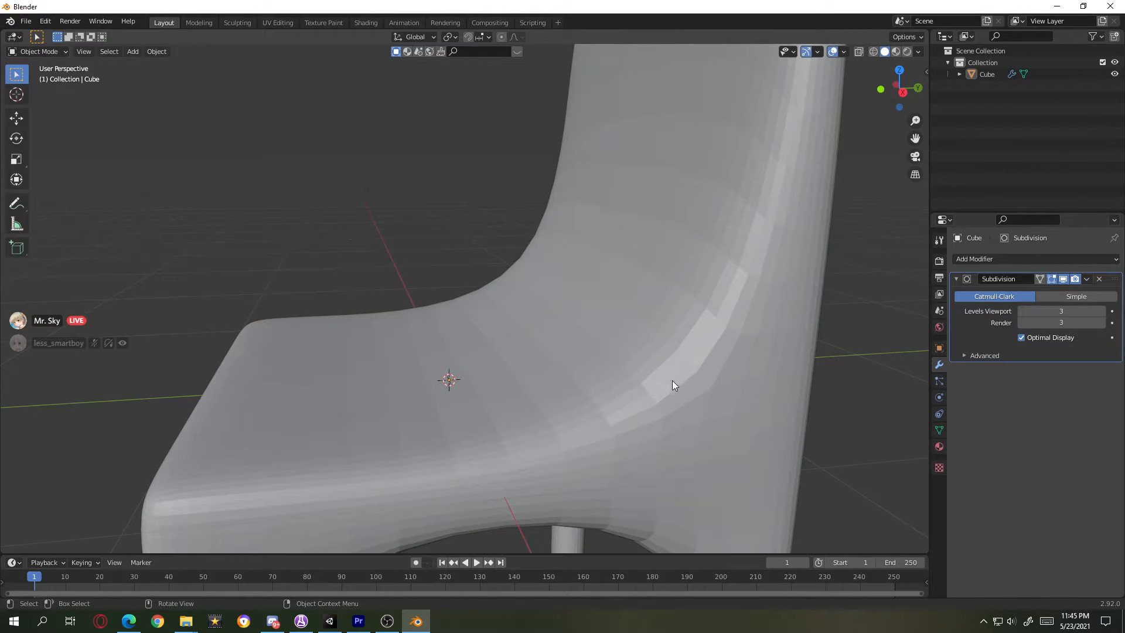
- Select the chair and examine the facets at the seat-backrest curve in both Edit Mode and Object Mode
click(694, 410)
scroll(710, 452, up, 2)
key(Tab)
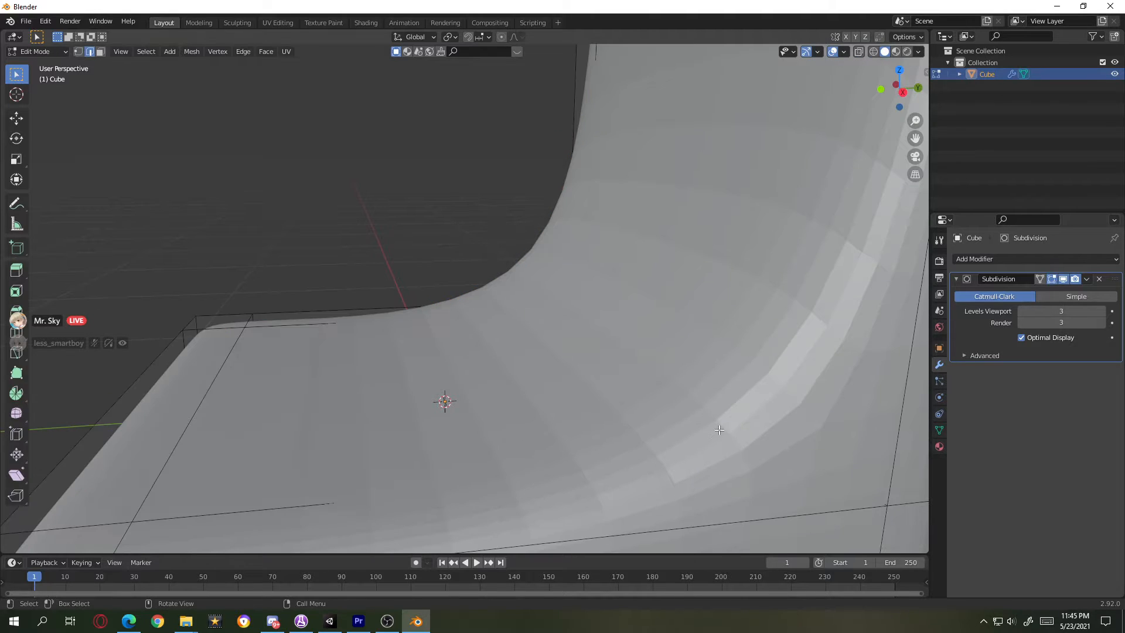
scroll(733, 409, down, 2)
key(Tab)
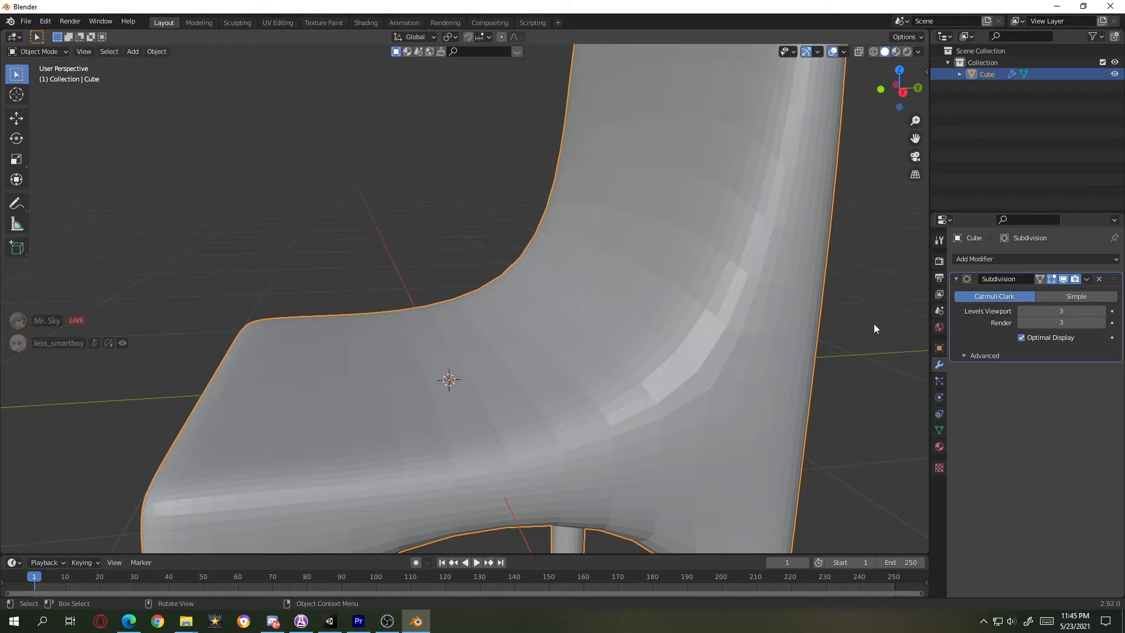
- Try Shade Smooth on the chair and return it to Shade Flat
right_click(577, 296)
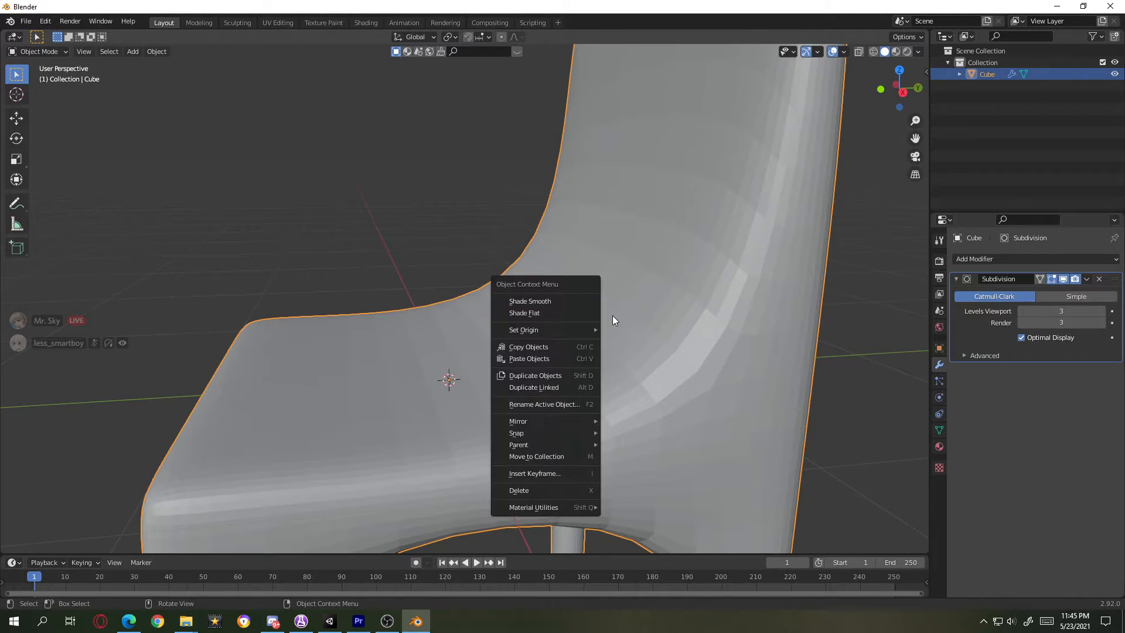
right_click(662, 326)
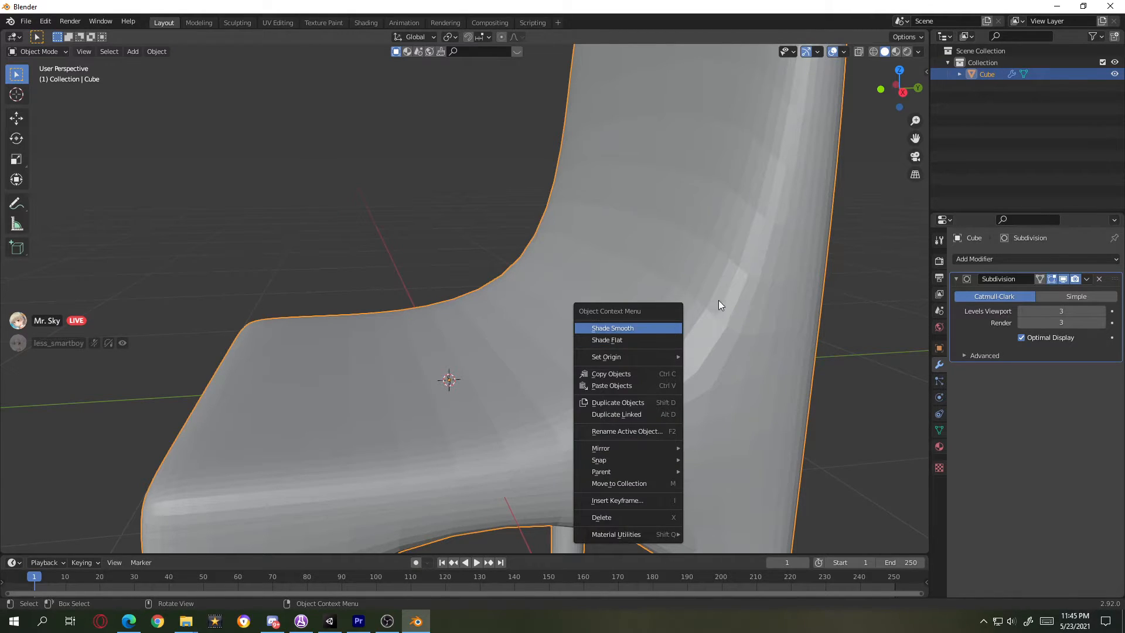
click(647, 334)
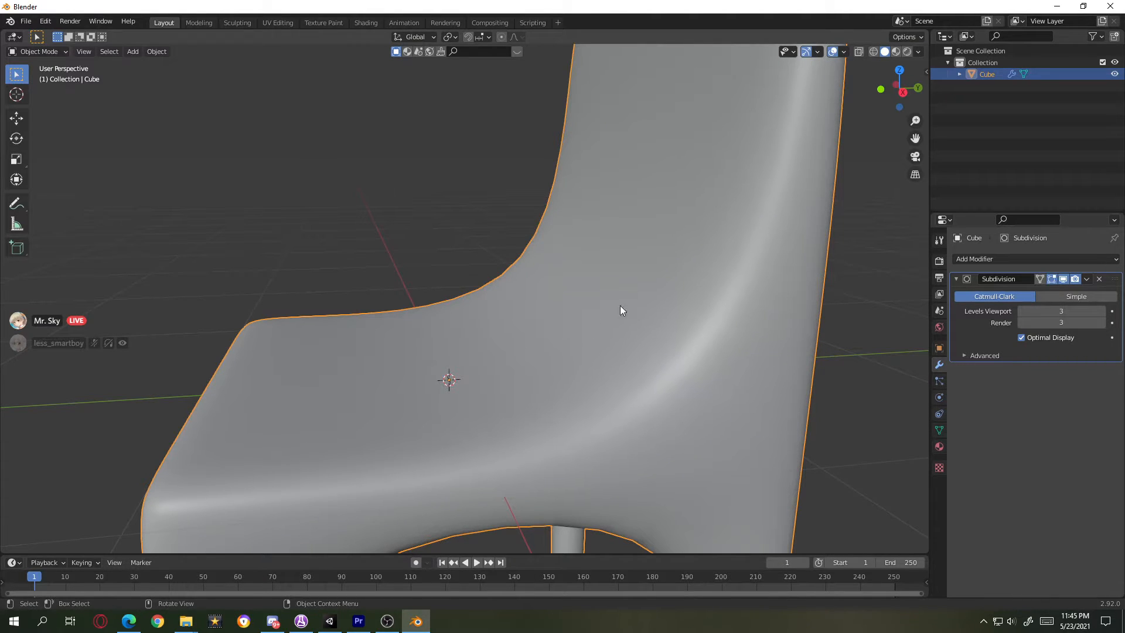
right_click(463, 384)
click(445, 399)
right_click(453, 366)
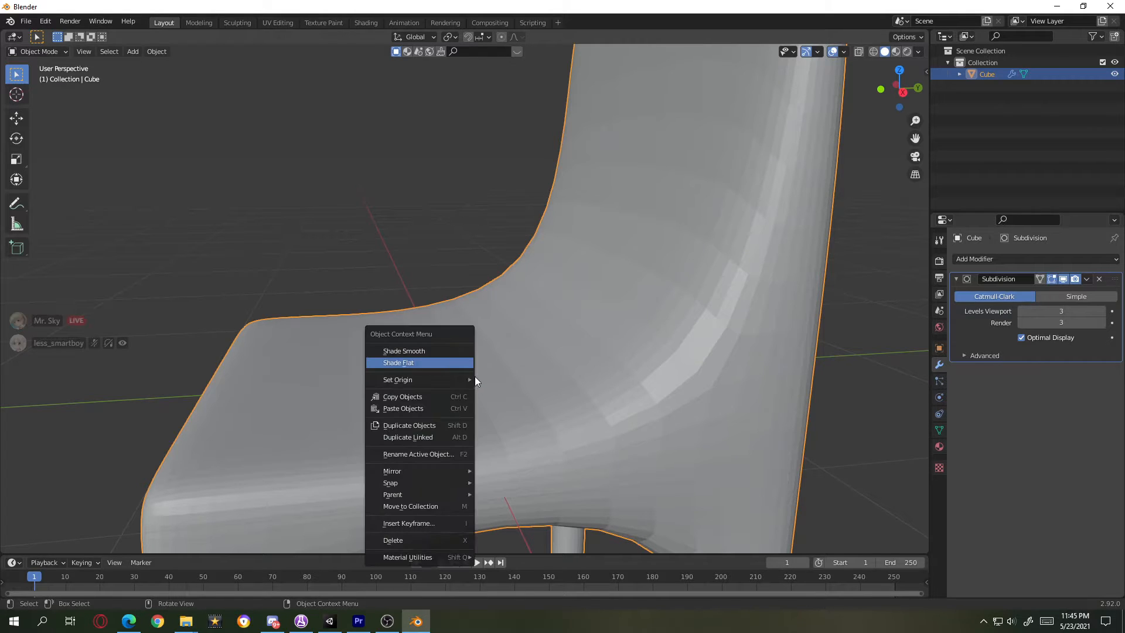
click(446, 364)
- Inspect the chair's seat and legs from several distances and apply Shade Flat again
scroll(467, 335, down, 4)
middle_drag(490, 360, 528, 340)
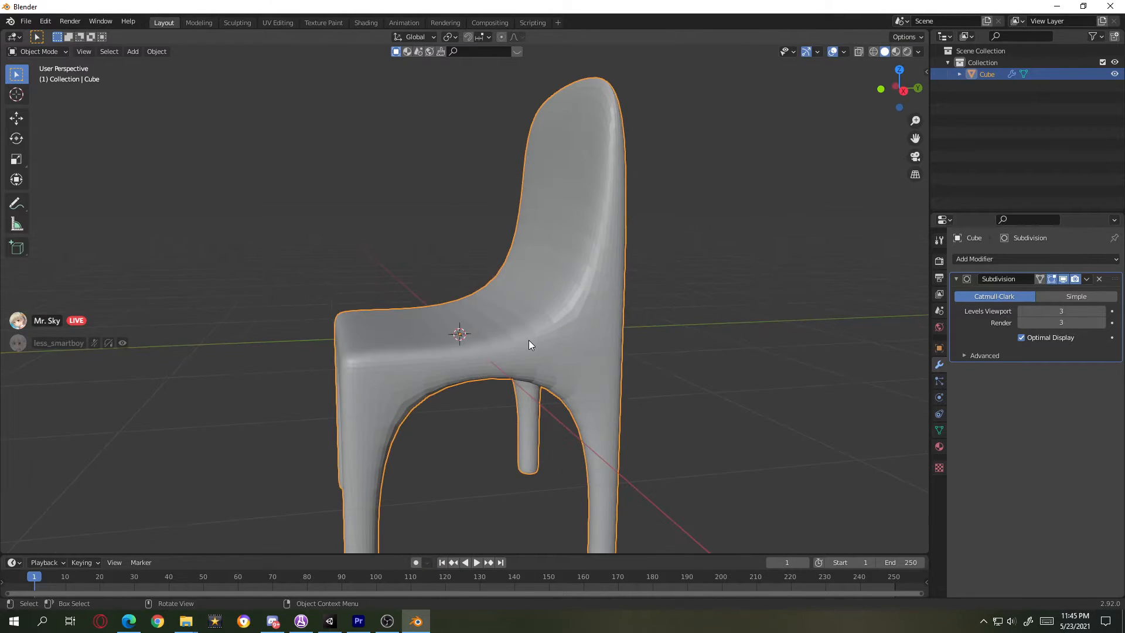
scroll(546, 286, up, 4)
scroll(593, 438, down, 3)
scroll(594, 438, down, 2)
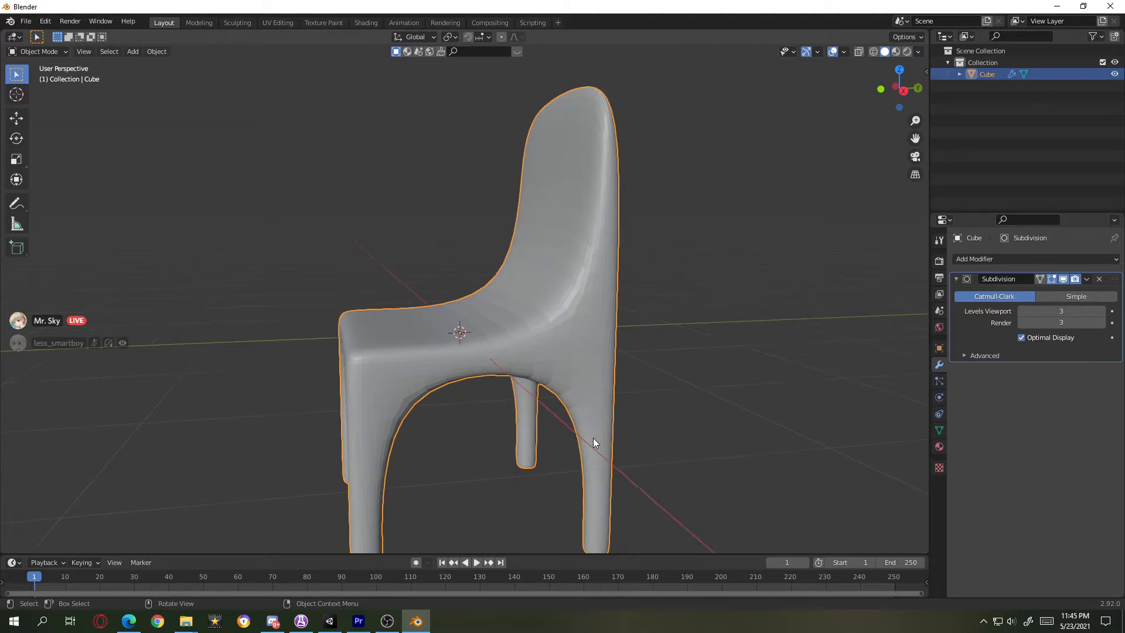
middle_drag(593, 440, 578, 396)
scroll(577, 387, up, 3)
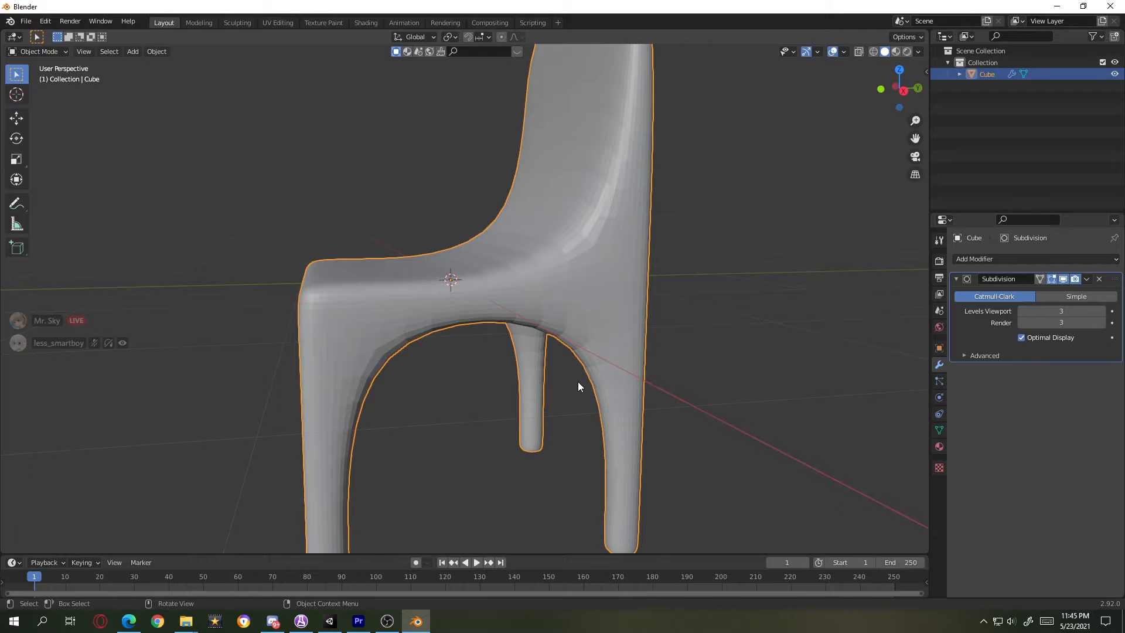
right_click(483, 264)
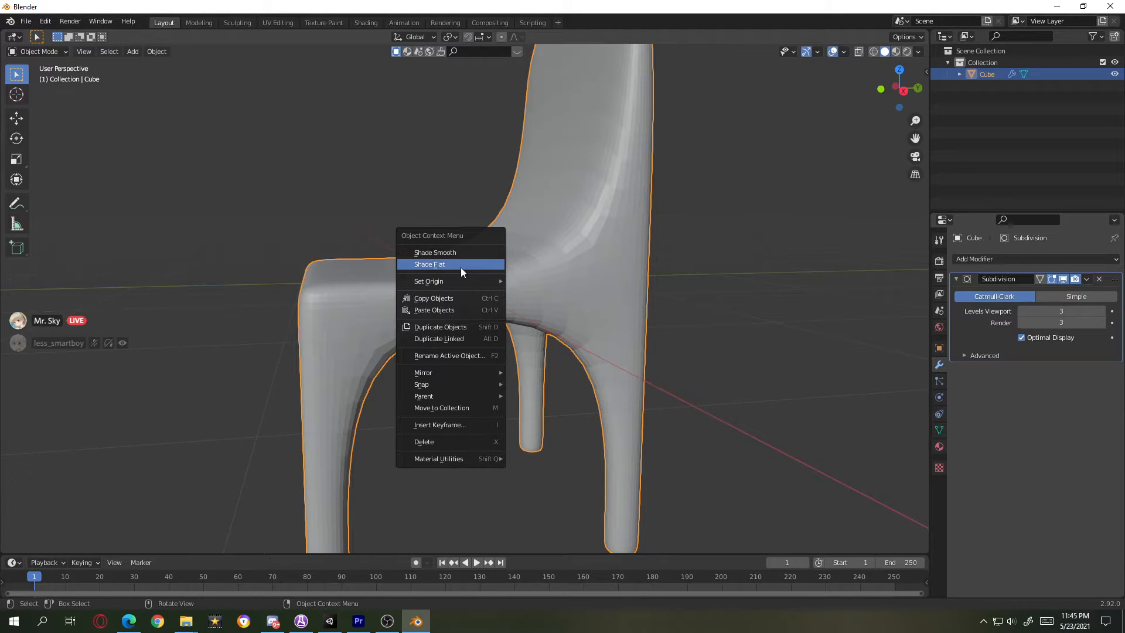
click(456, 262)
- In Edit Mode, add a loop cut to the near rear leg and near front leg, each slid up to the seat's underside
key(Tab)
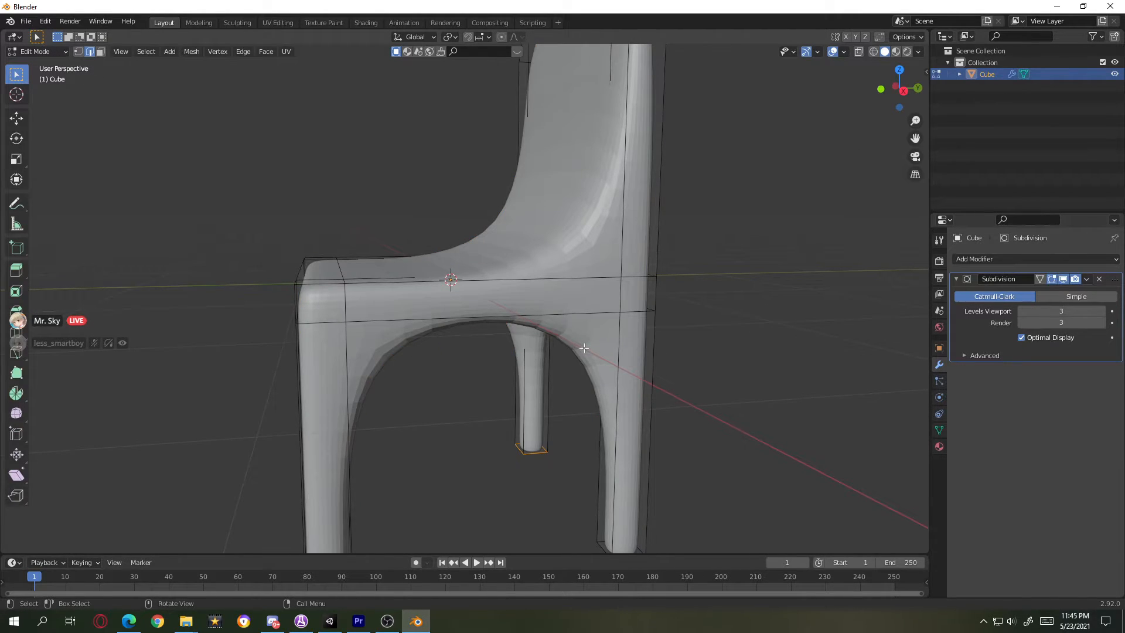
key(ctrl+r)
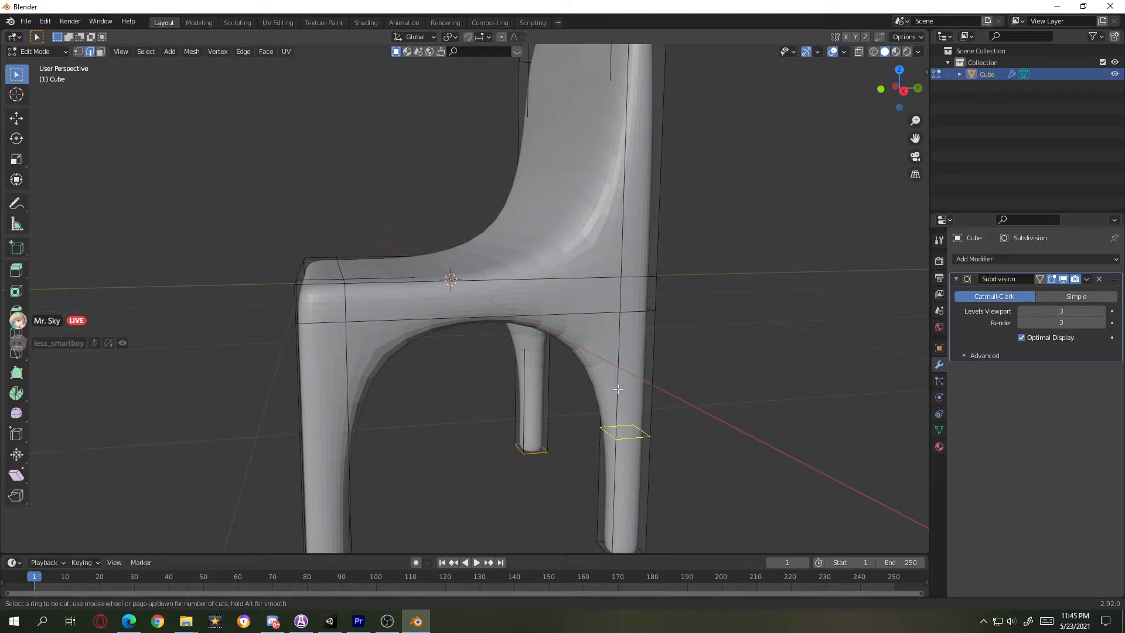
click(626, 403)
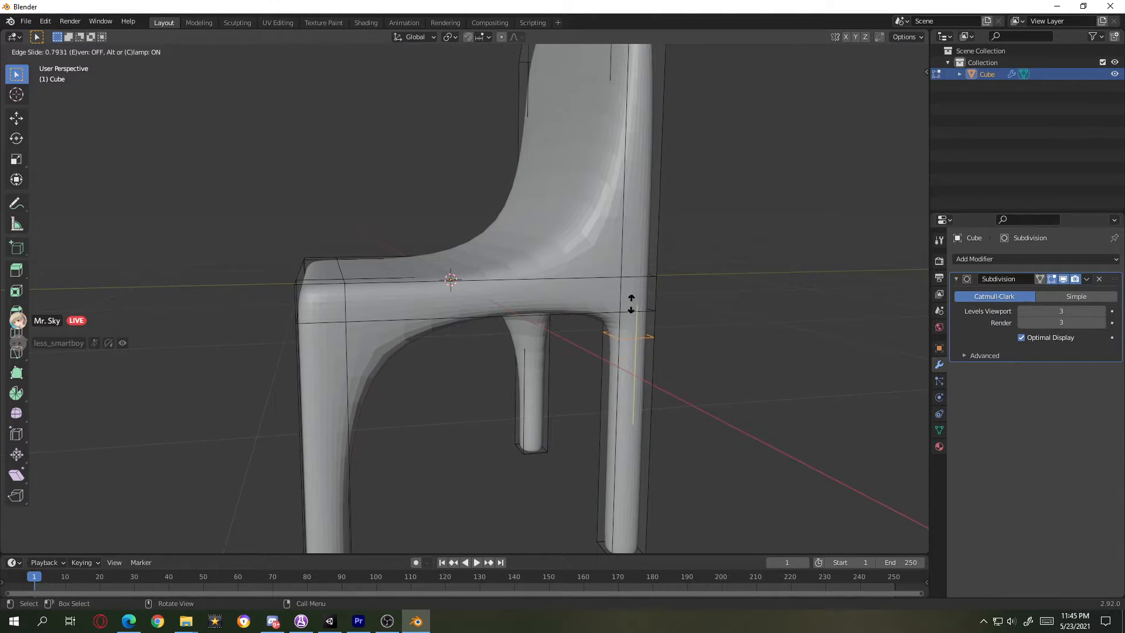
click(649, 253)
key(ctrl+r)
click(315, 387)
click(348, 105)
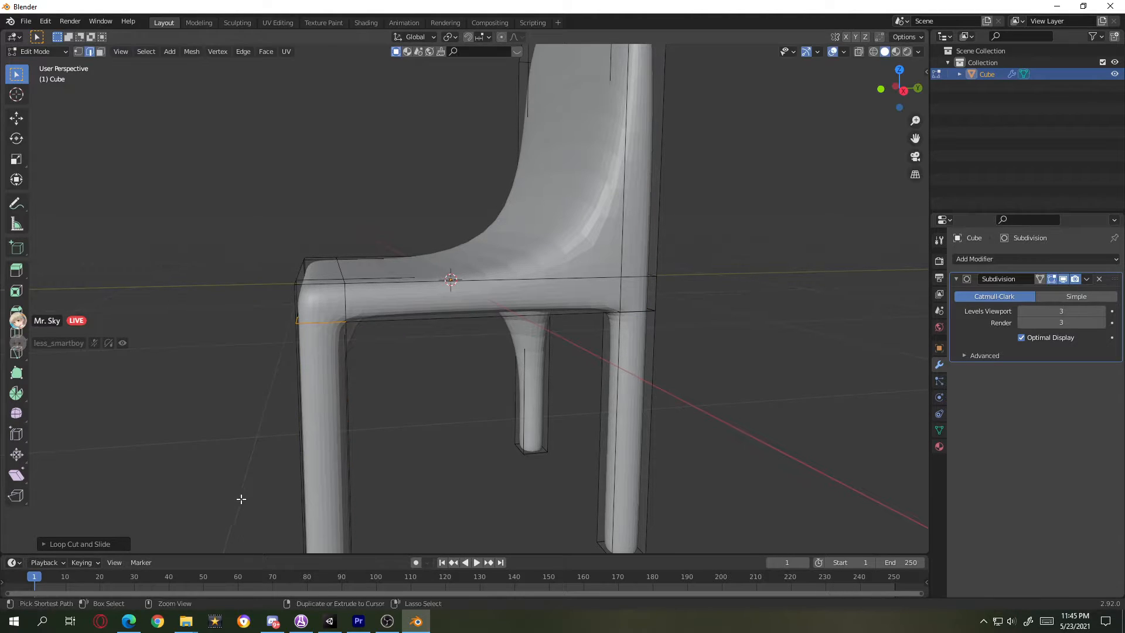
- Try another loop cut on the near front leg and undo it
key(ctrl+r)
click(338, 406)
click(350, 222)
key(ctrl+z)
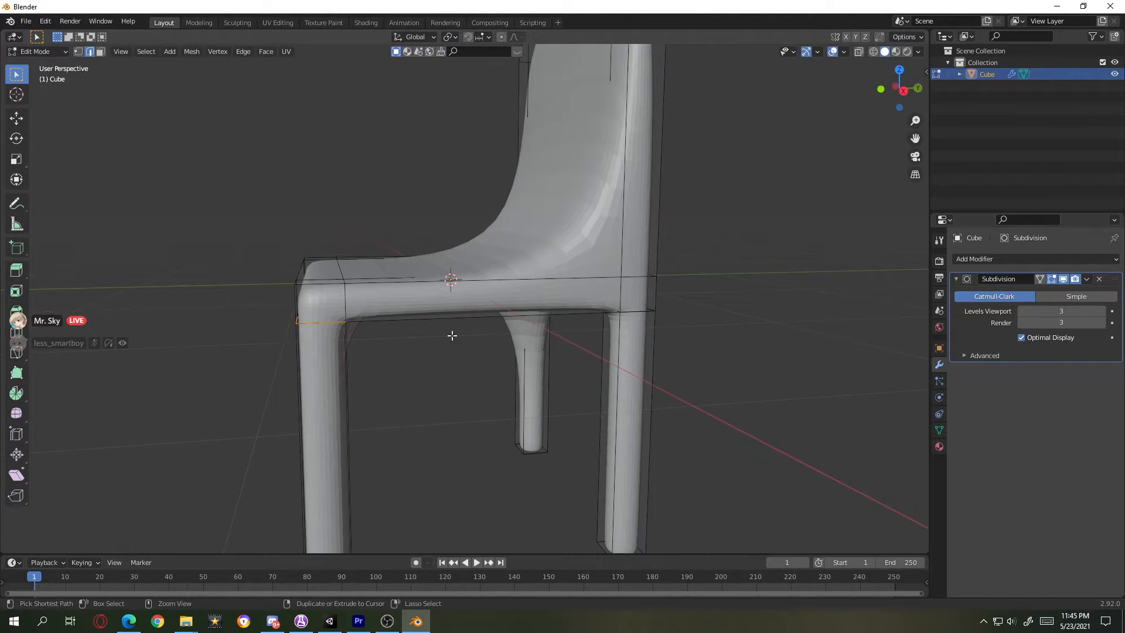
- Add a loop cut to each leg on the other side, slid fully up against the seat's underside
middle_drag(487, 443, 516, 357)
key(ctrl+r)
click(515, 359)
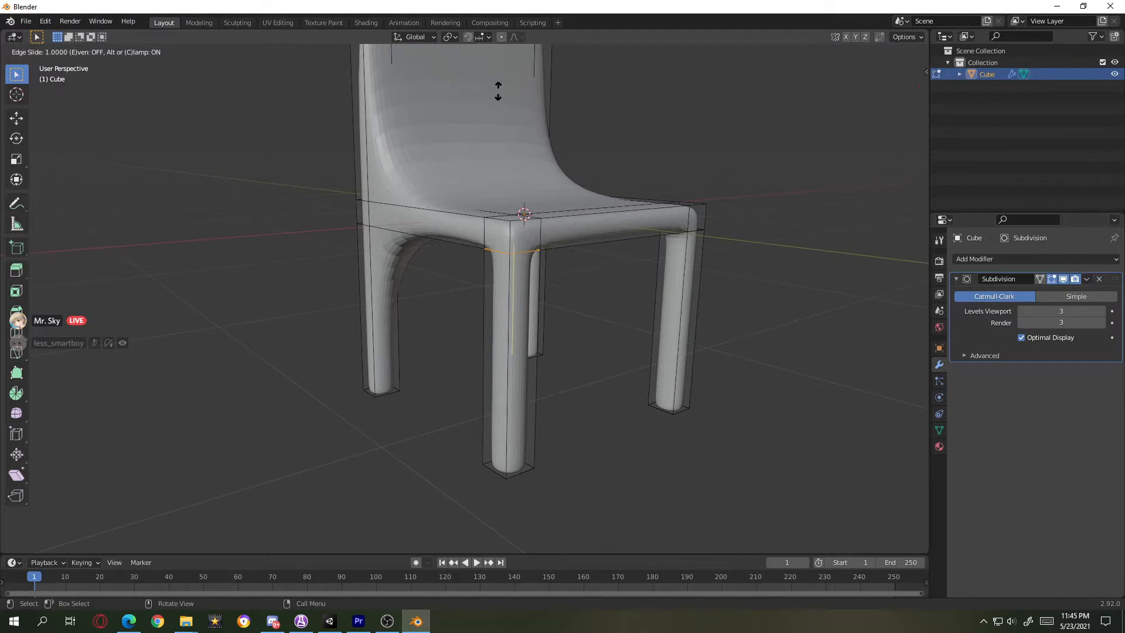
click(498, 91)
middle_drag(319, 379, 360, 352)
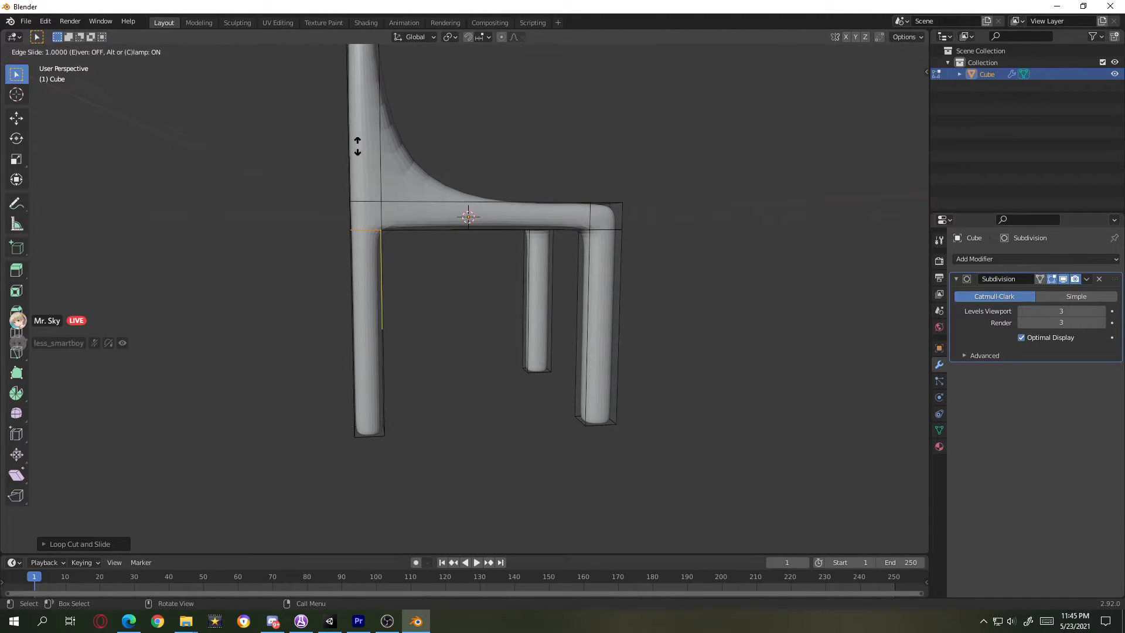
middle_drag(332, 133, 596, 289)
- Check the chair in Object Mode, then try the modifier's On Cage display in Edit Mode and switch it off again
key(Tab)
scroll(558, 343, up, 3)
key(Tab)
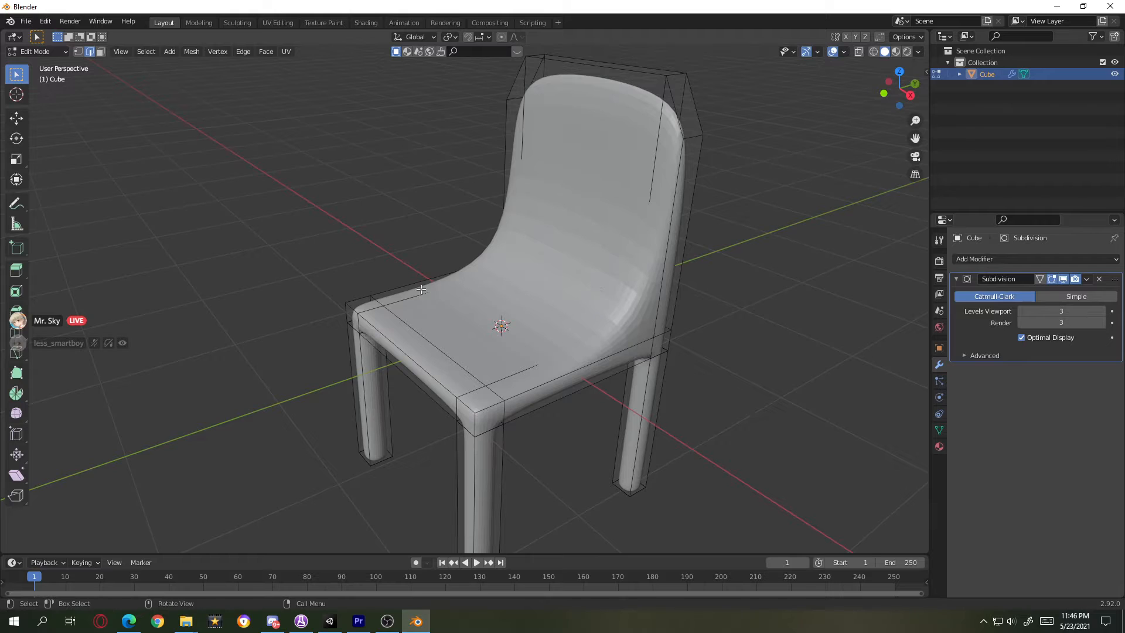
click(1044, 278)
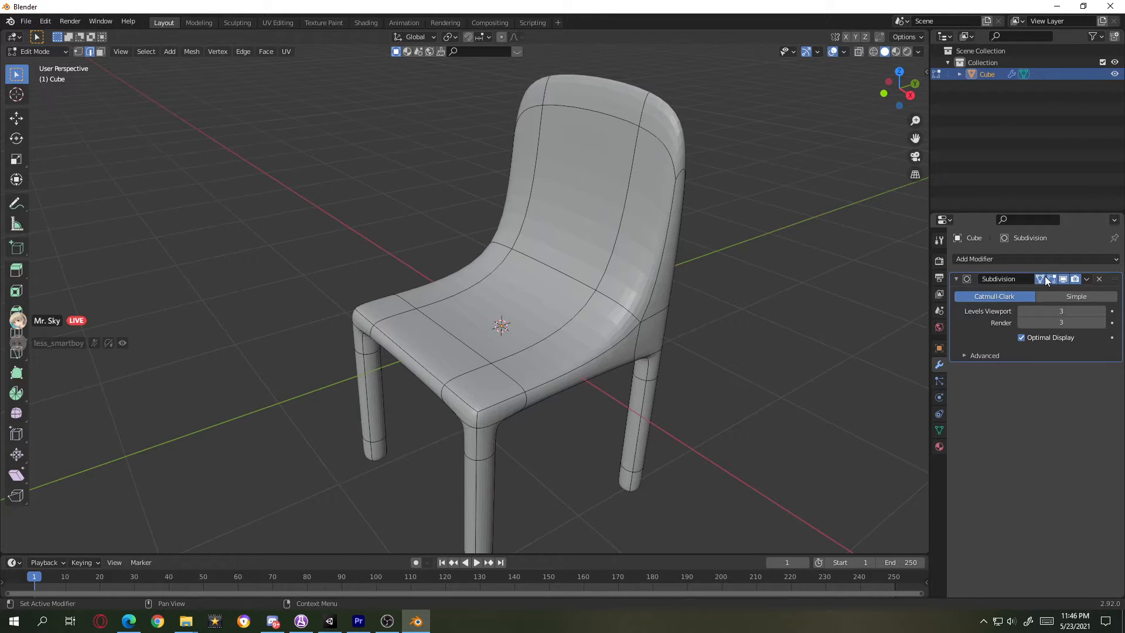
click(1046, 276)
- Try sharpening the seat-backrest corner with one loop cut on the backrest and one on the seat, both slid to the corner
middle_drag(580, 352, 594, 328)
scroll(595, 329, up, 4)
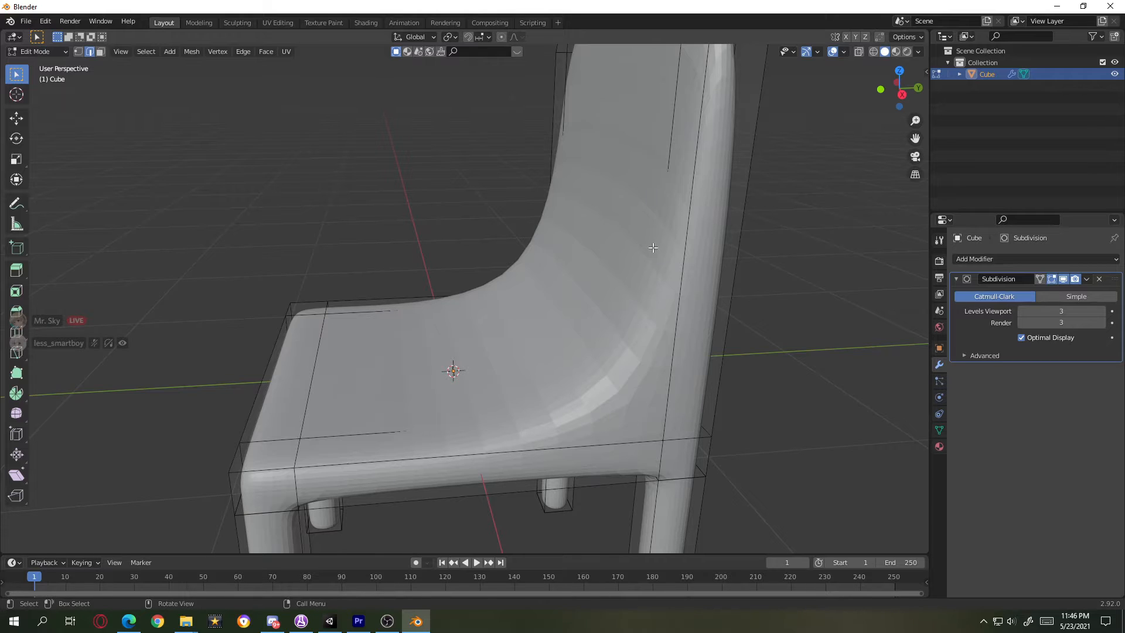
key(ctrl+r)
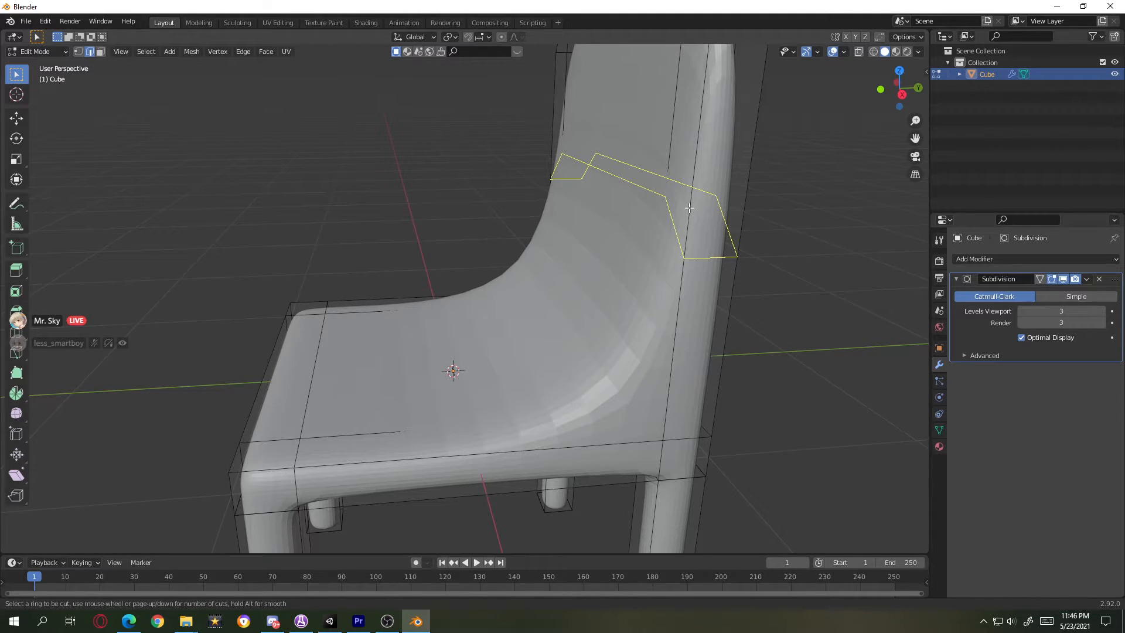
click(704, 217)
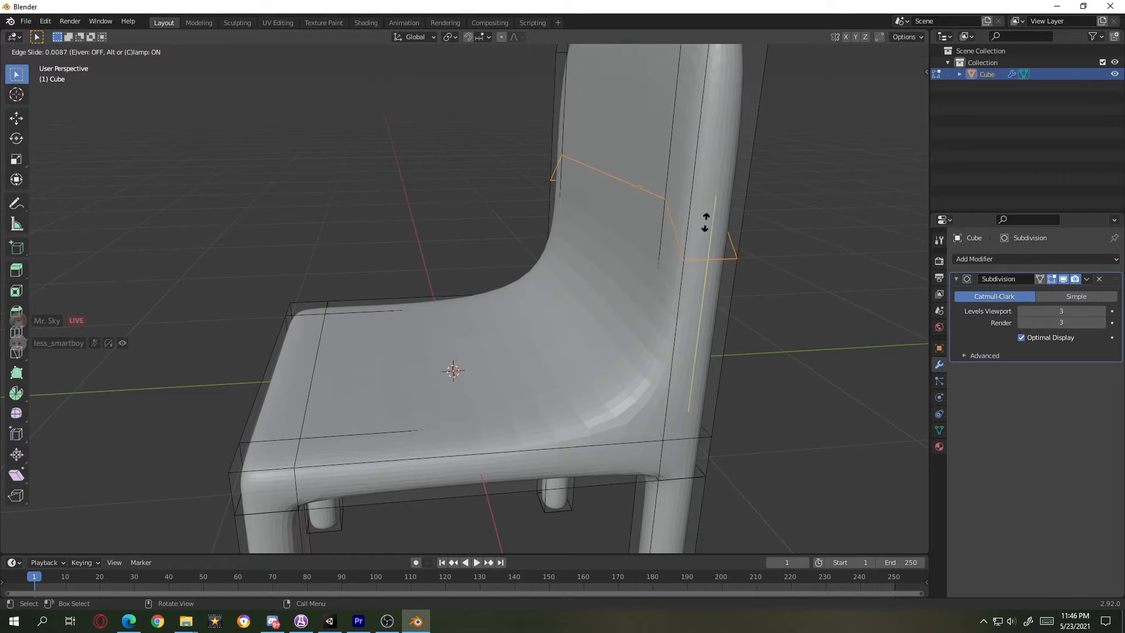
click(673, 484)
key(ctrl+r)
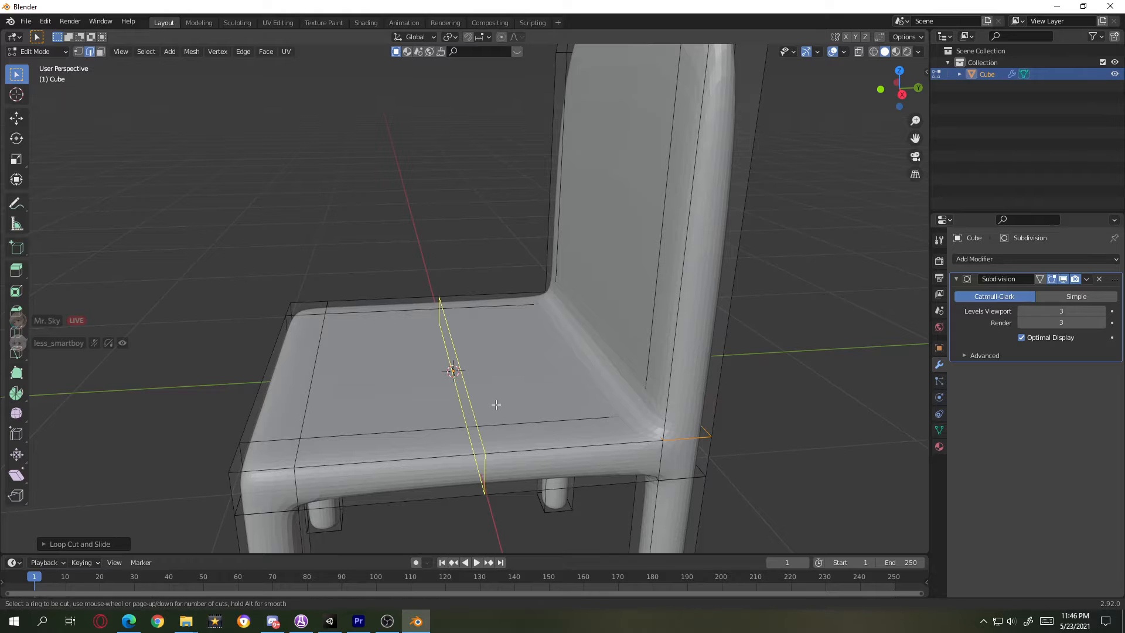
click(496, 405)
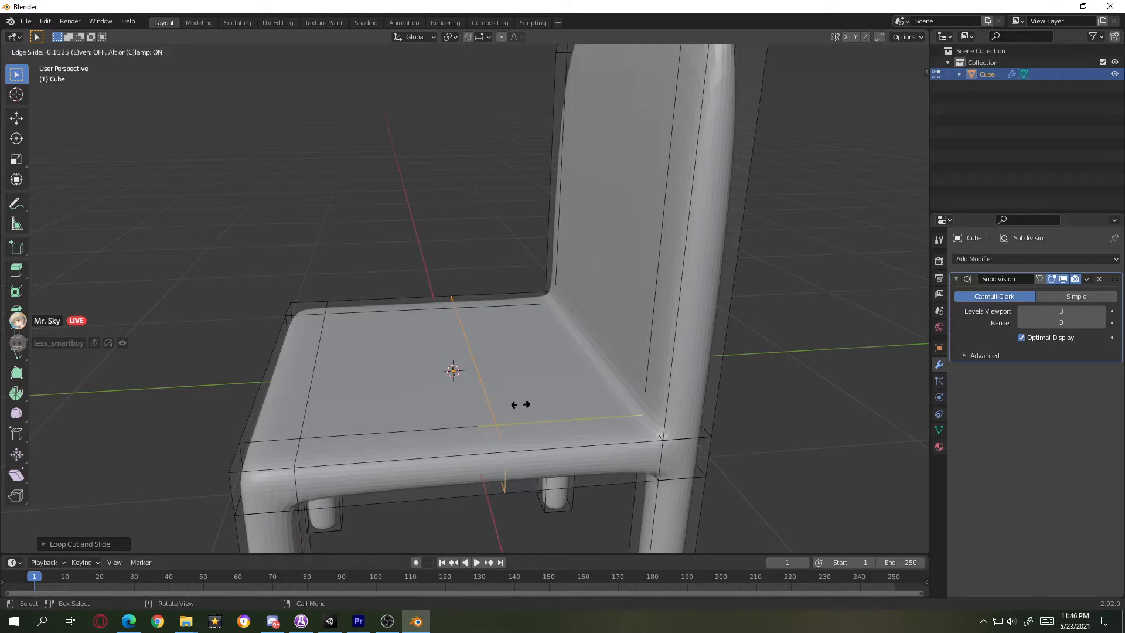
click(681, 404)
- Inspect the sharpened seat-backrest corner in Object Mode and undo both loop cuts there
key(Tab)
middle_drag(443, 384, 652, 375)
click(637, 156)
shift+middle_drag(631, 203, 540, 302)
key(a)
key(Tab)
- Add a loop cut across the seat with an edge slide of -0.5 toward the backrest
key(ctrl+r)
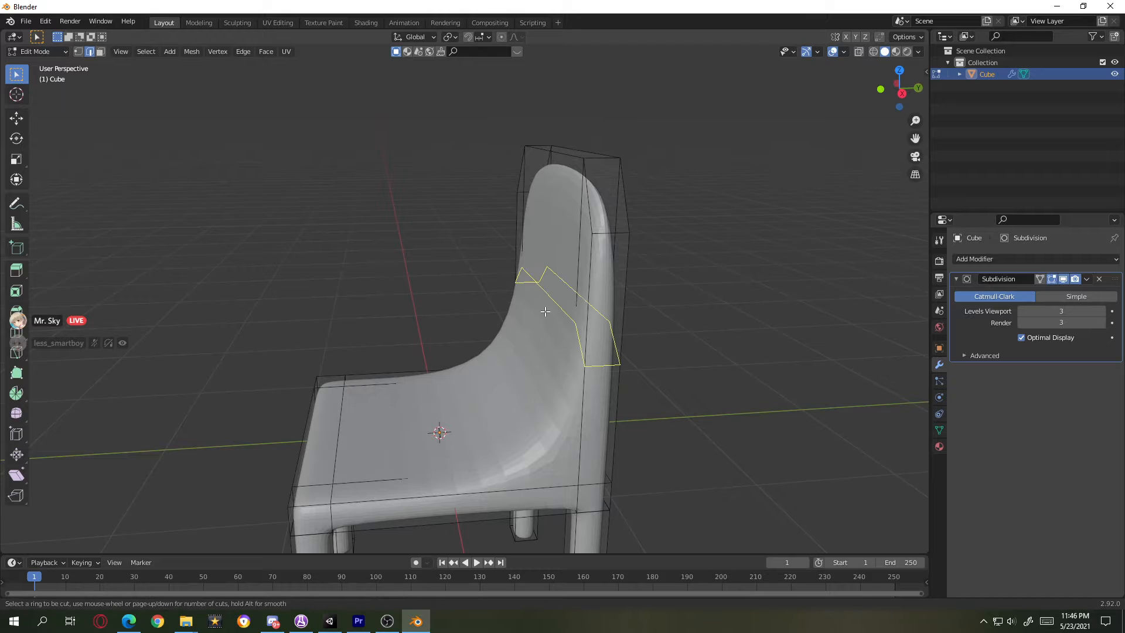
click(498, 393)
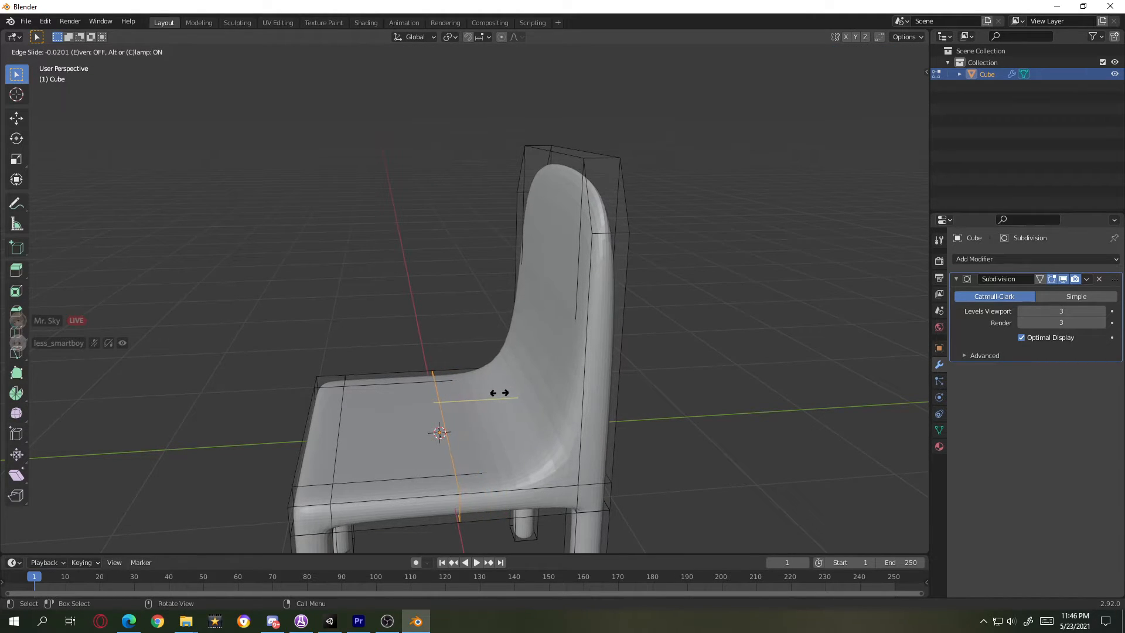
text(.)
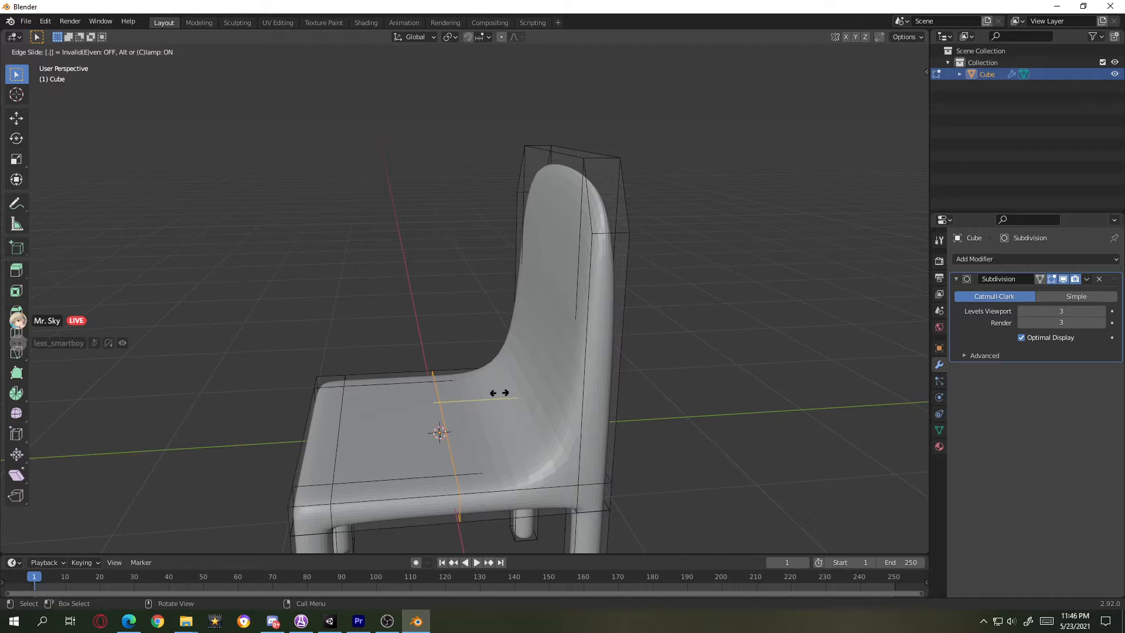
text(2)
text(-0.2)
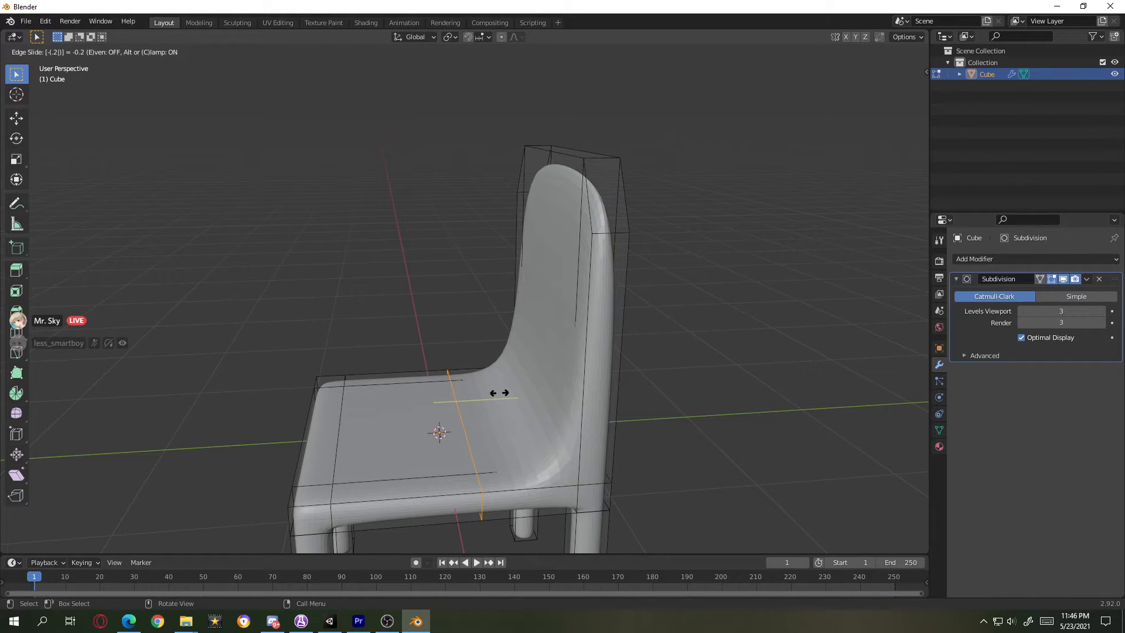
key(BackSpace)
text(5)
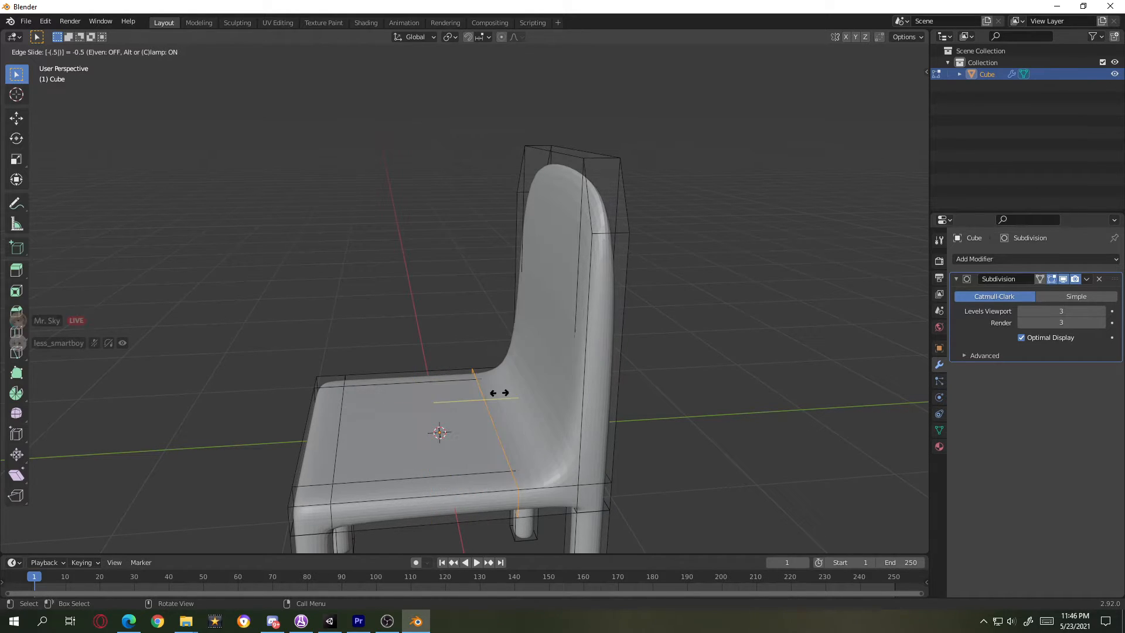
key(Return)
- Add a loop cut across the backrest, slid down toward the seat, and review the corner in Object Mode
key(ctrl+r)
click(601, 257)
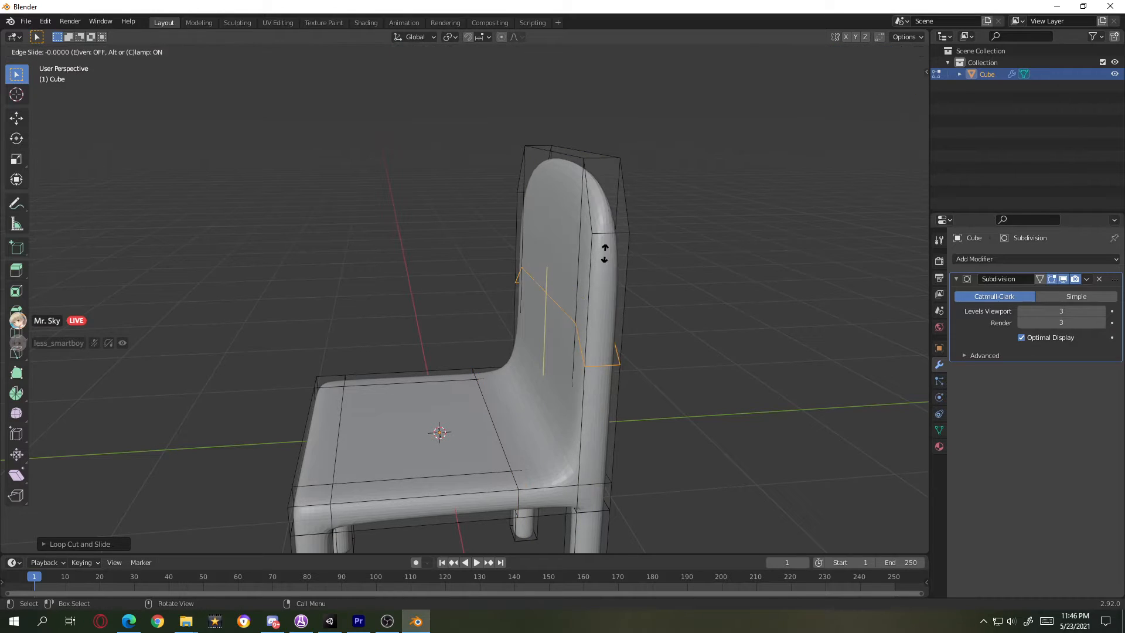
click(588, 350)
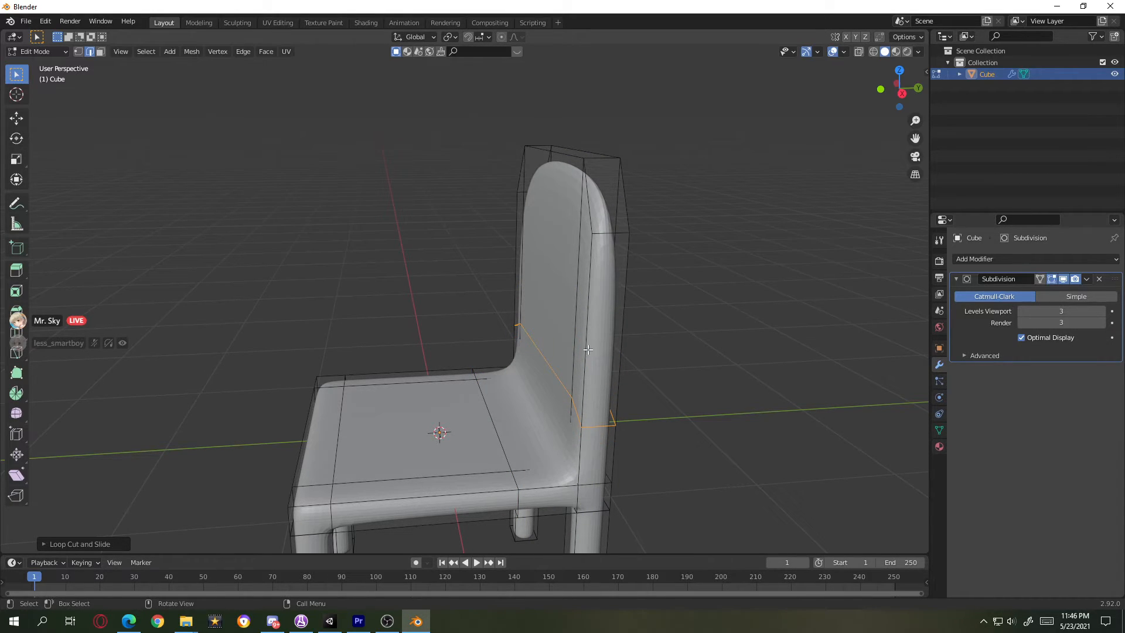
key(Tab)
middle_drag(588, 368, 381, 358)
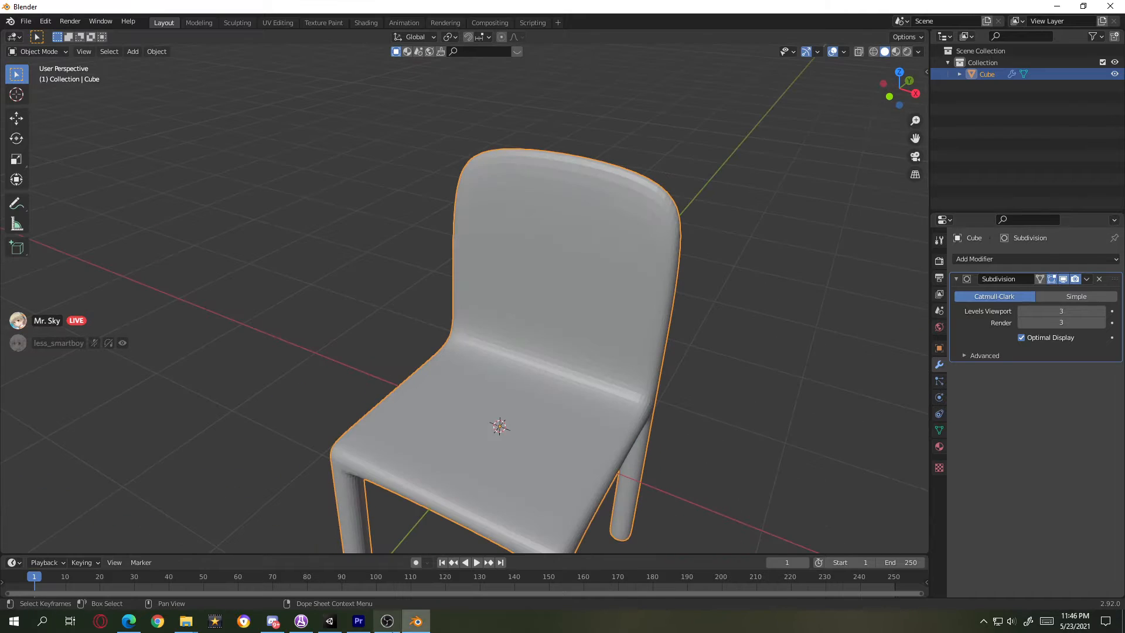
key(alt+Tab)
right_drag(640, 252, 566, 249)
click(408, 625)
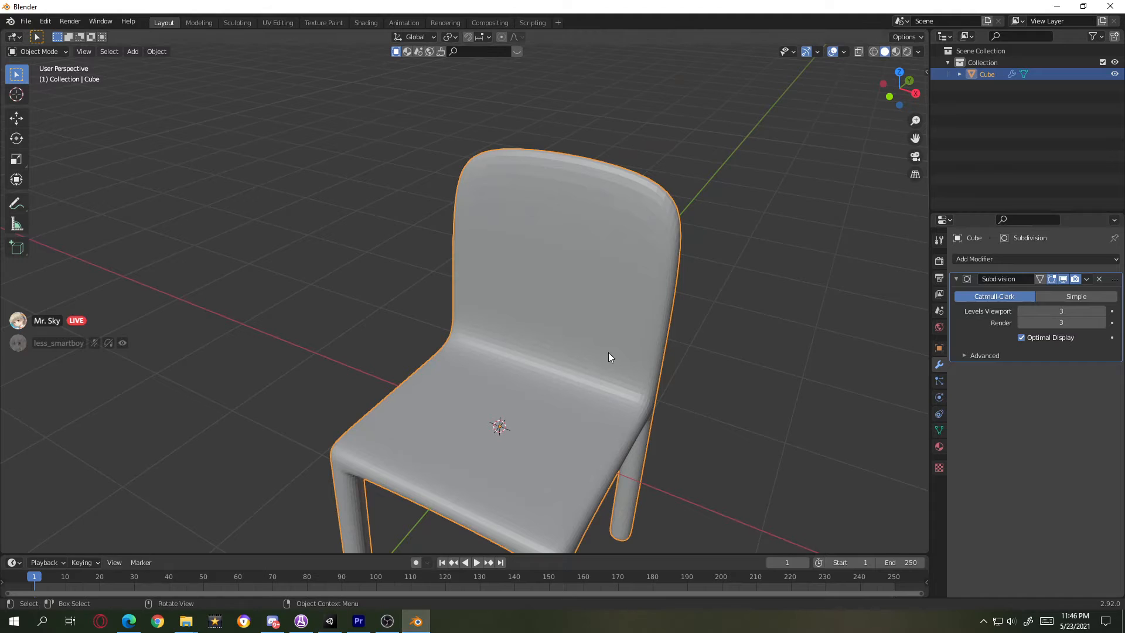
- Switch the viewport to Material Preview shading and apply Shade Smooth to the chair
middle_drag(608, 352, 635, 303)
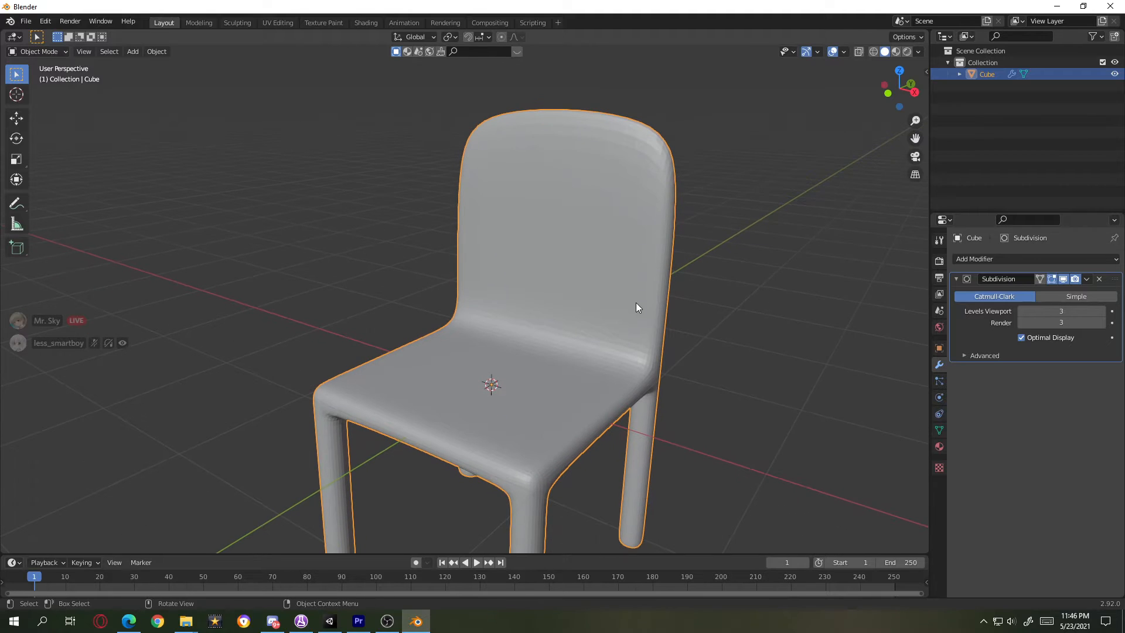
click(895, 52)
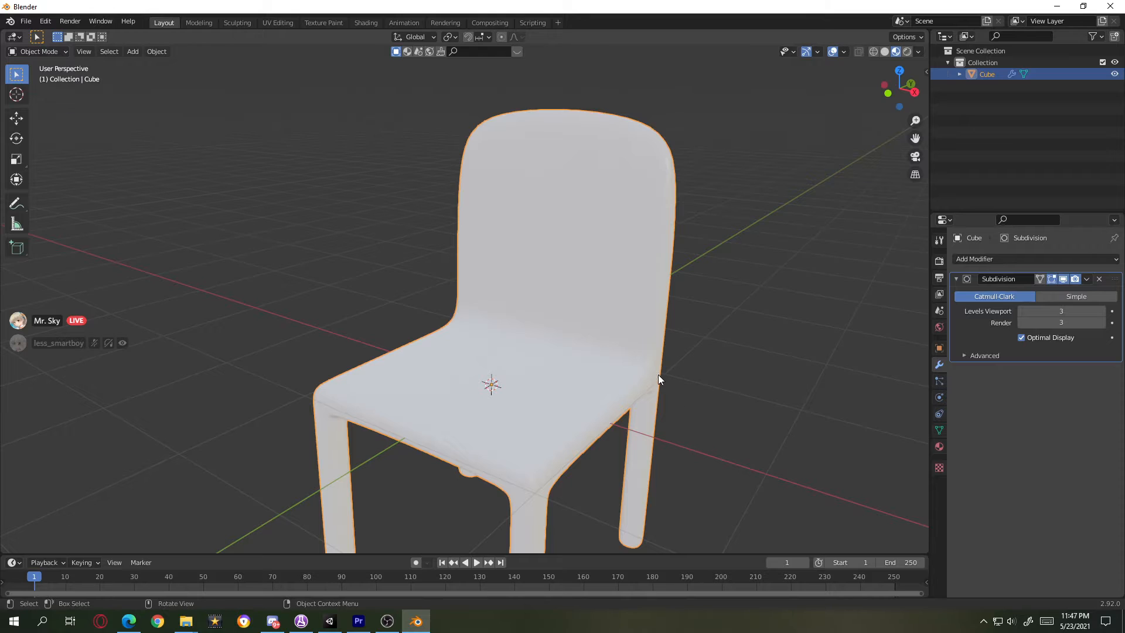
middle_drag(514, 160, 595, 219)
right_click(596, 304)
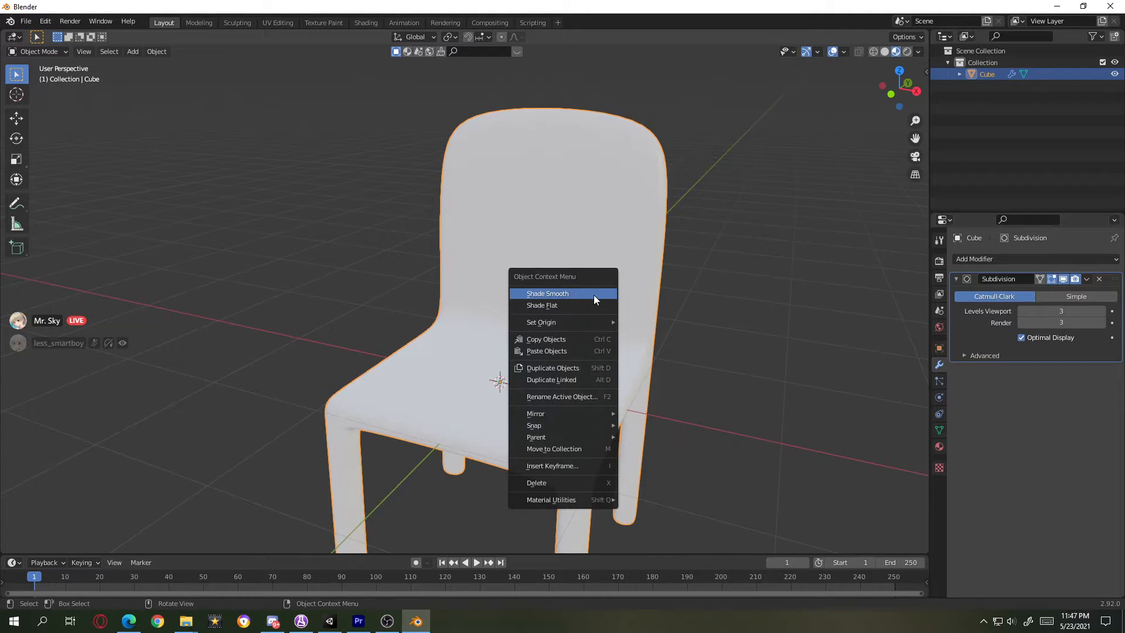
click(590, 298)
- Compare the chair in Edit Mode and Object Mode, then apply its Subdivision modifier
key(Tab)
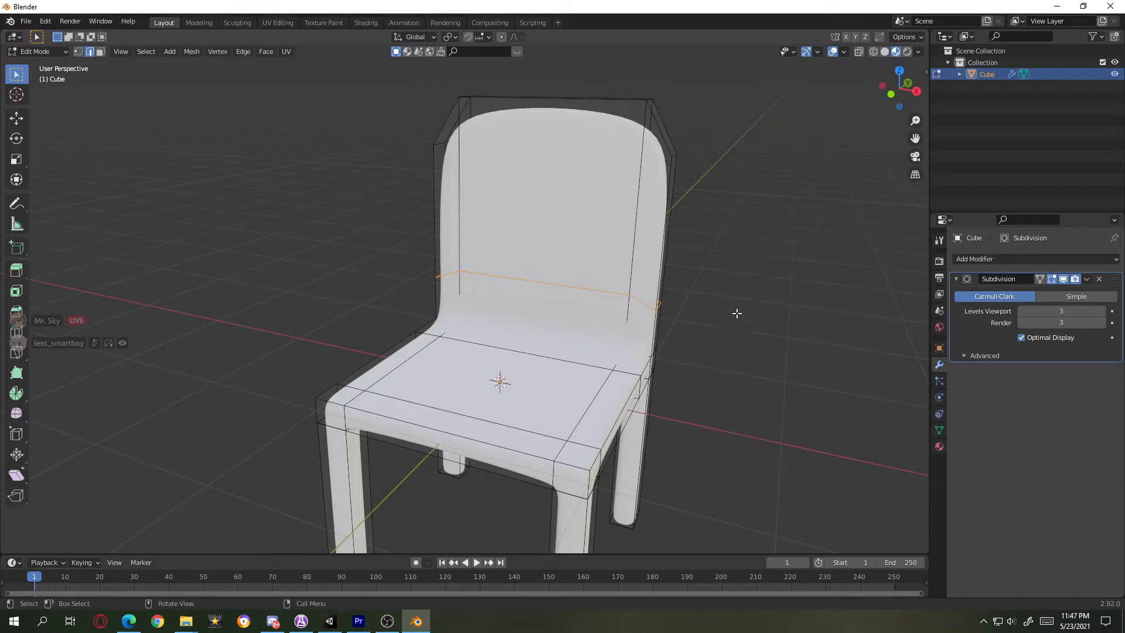
key(Tab)
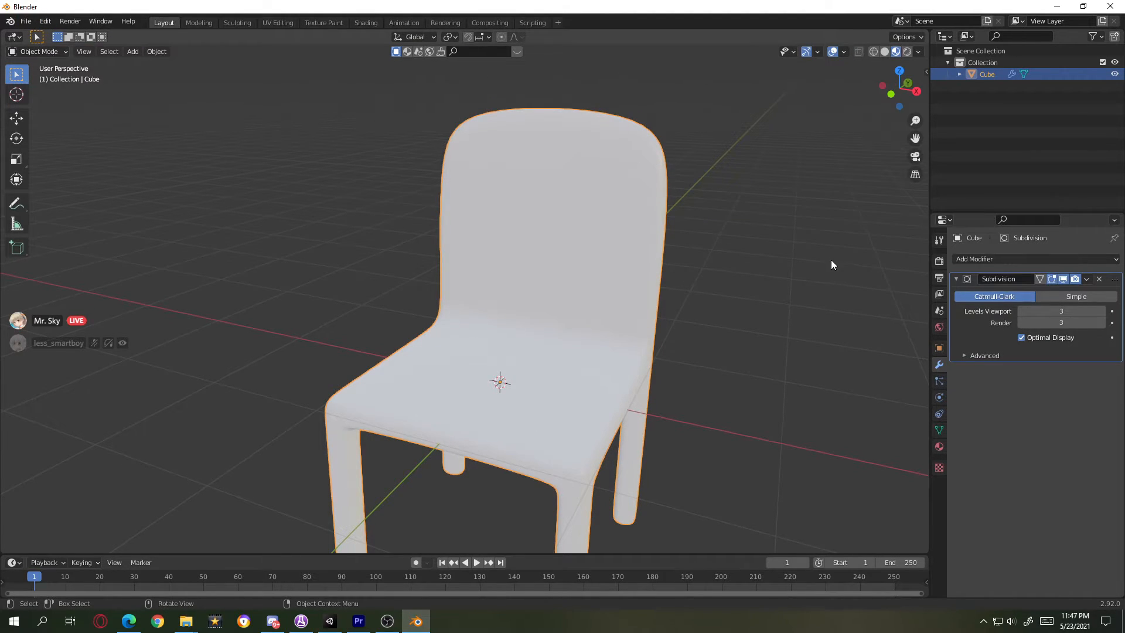
key(Tab)
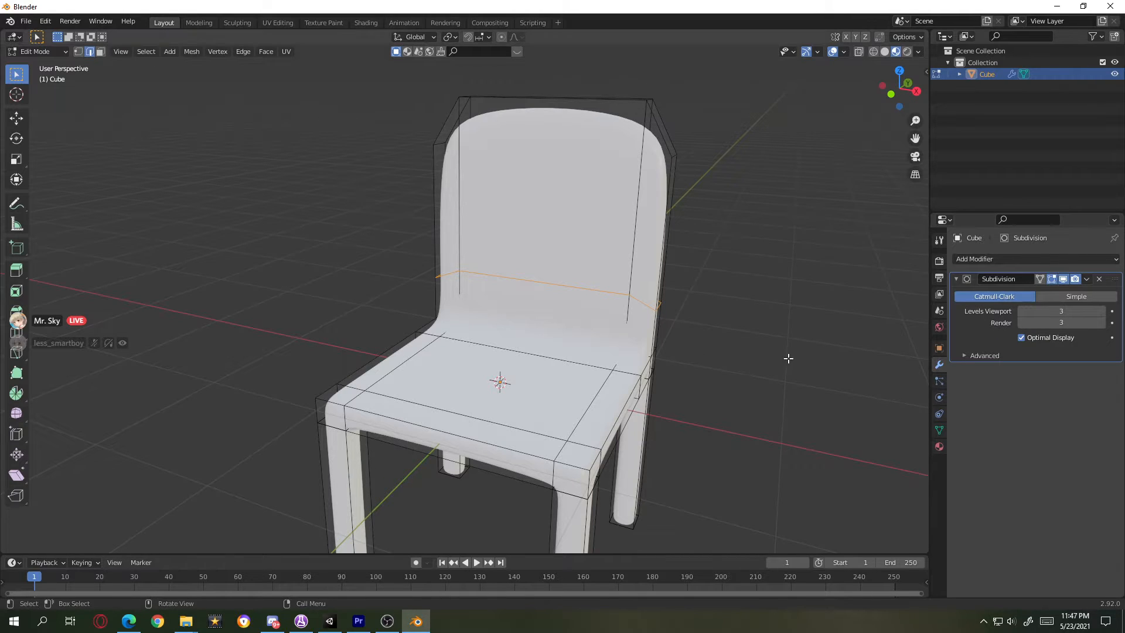
key(Tab)
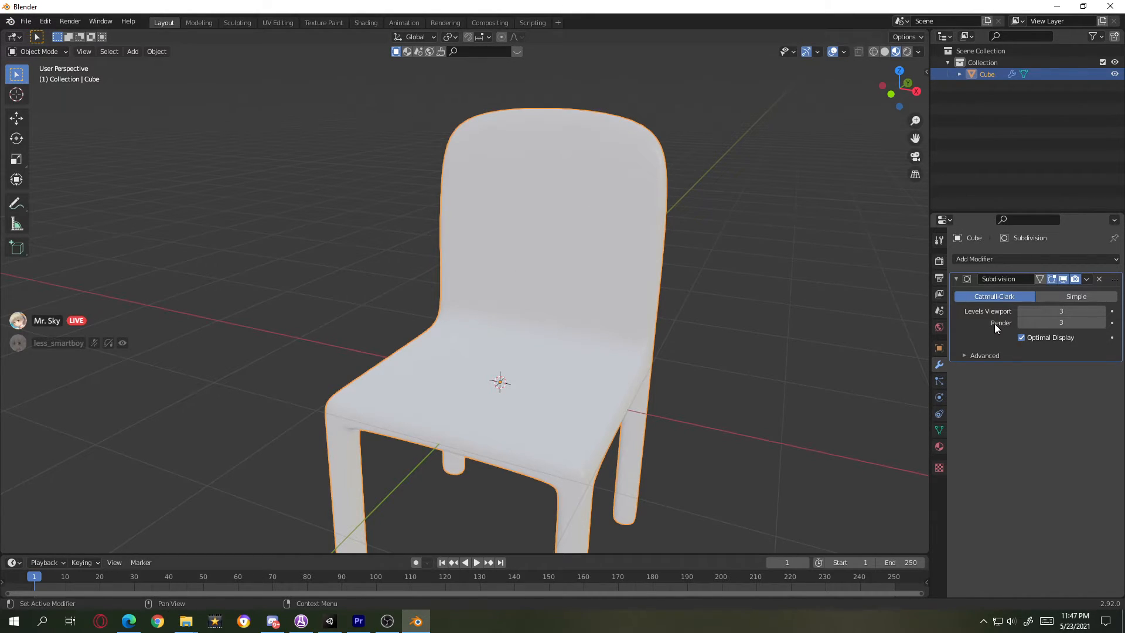
key(ctrl+a)
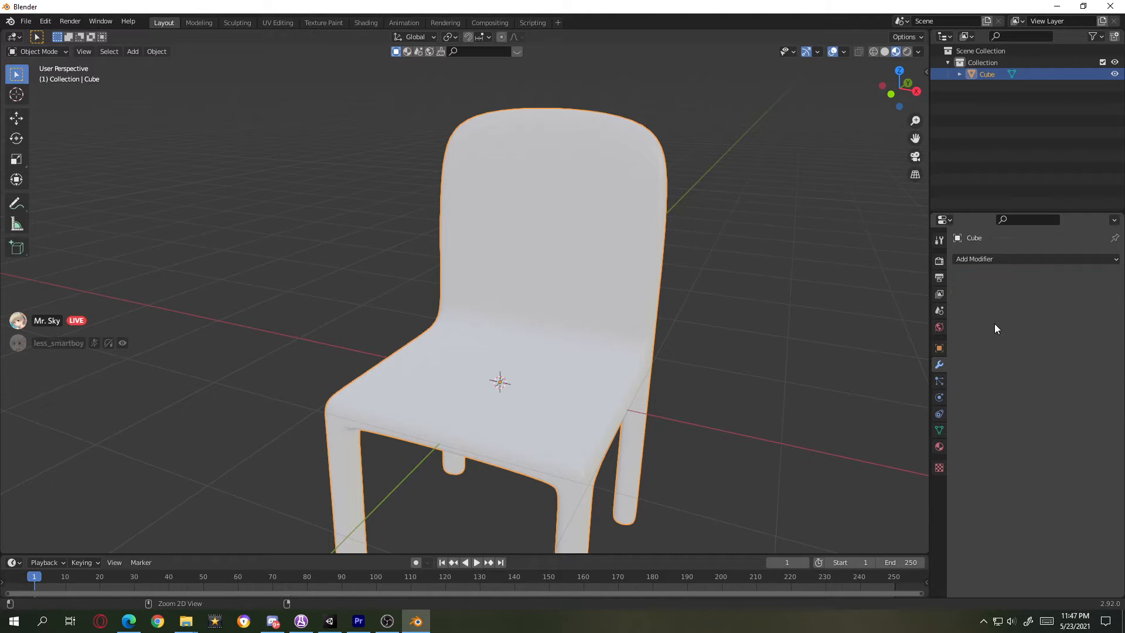
click(957, 259)
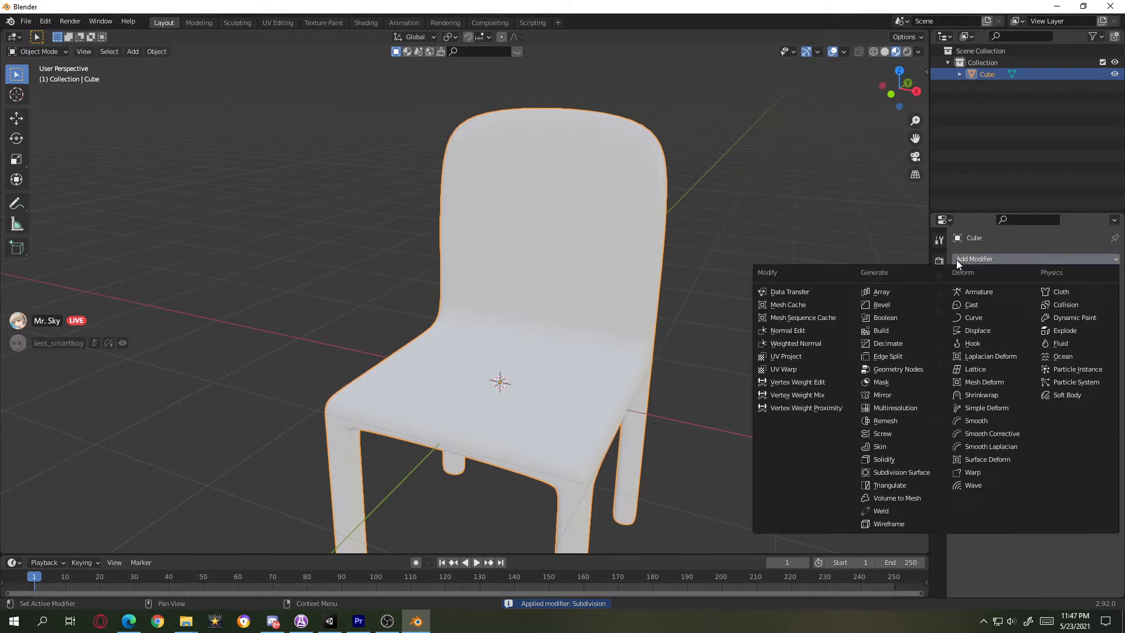
click(993, 258)
click(975, 258)
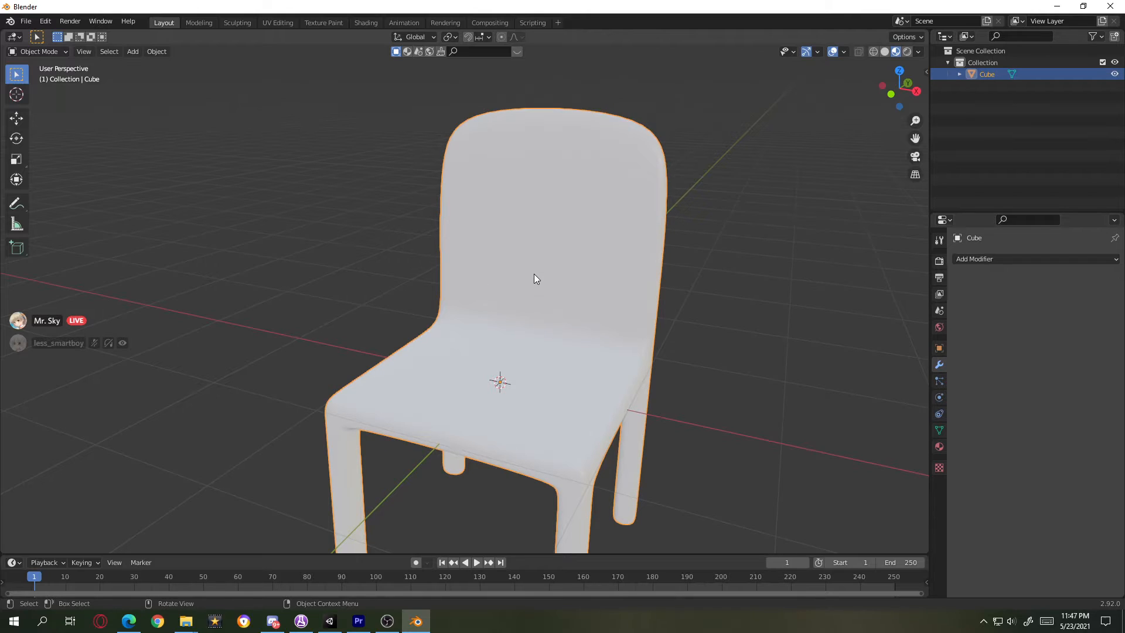
- In Edit Mode, switch to face selection and box-select the block of inner faces on the front of the backrest
key(Tab)
middle_drag(715, 259, 439, 213)
scroll(650, 267, up, 2)
scroll(656, 290, up, 1)
drag(359, 108, 613, 393)
middle_drag(612, 393, 470, 350)
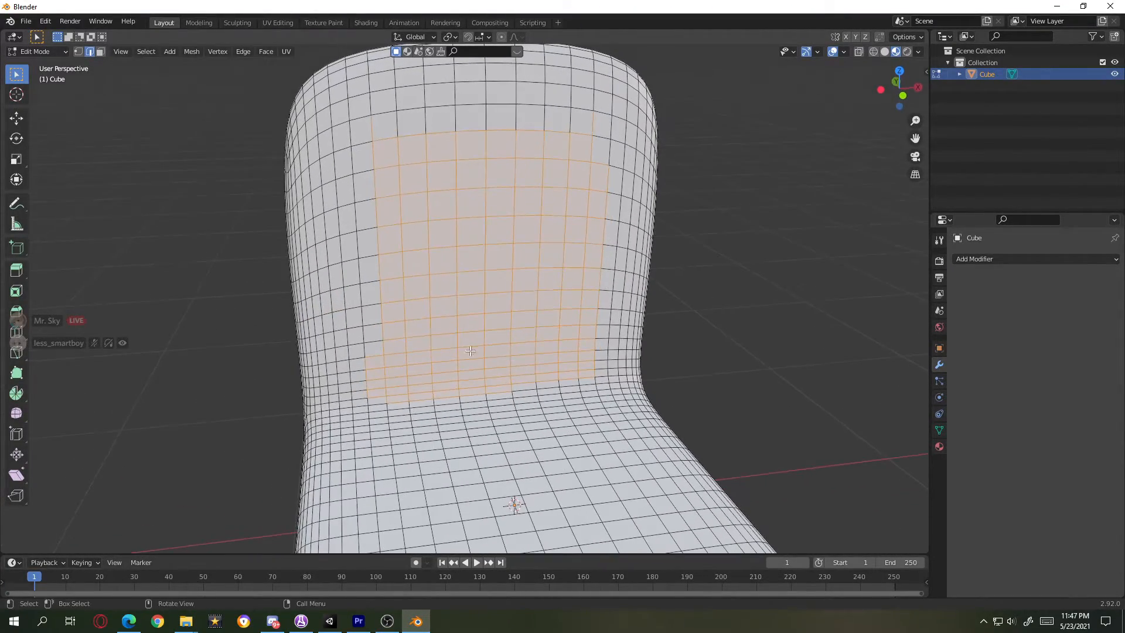
drag(361, 131, 593, 319)
drag(607, 370, 607, 370)
key(3)
drag(371, 122, 597, 380)
middle_drag(597, 380, 491, 282)
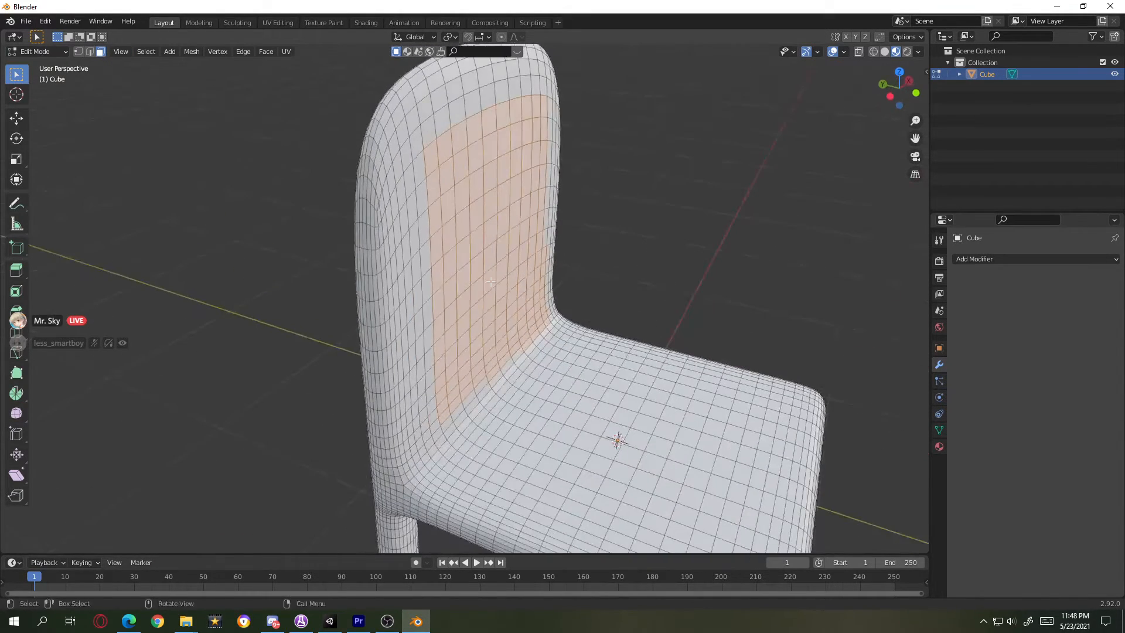
- Try moving the selected backrest faces with snapping enabled, undo it, and turn on Proportional Editing for another trial move
middle_drag(654, 285, 657, 270)
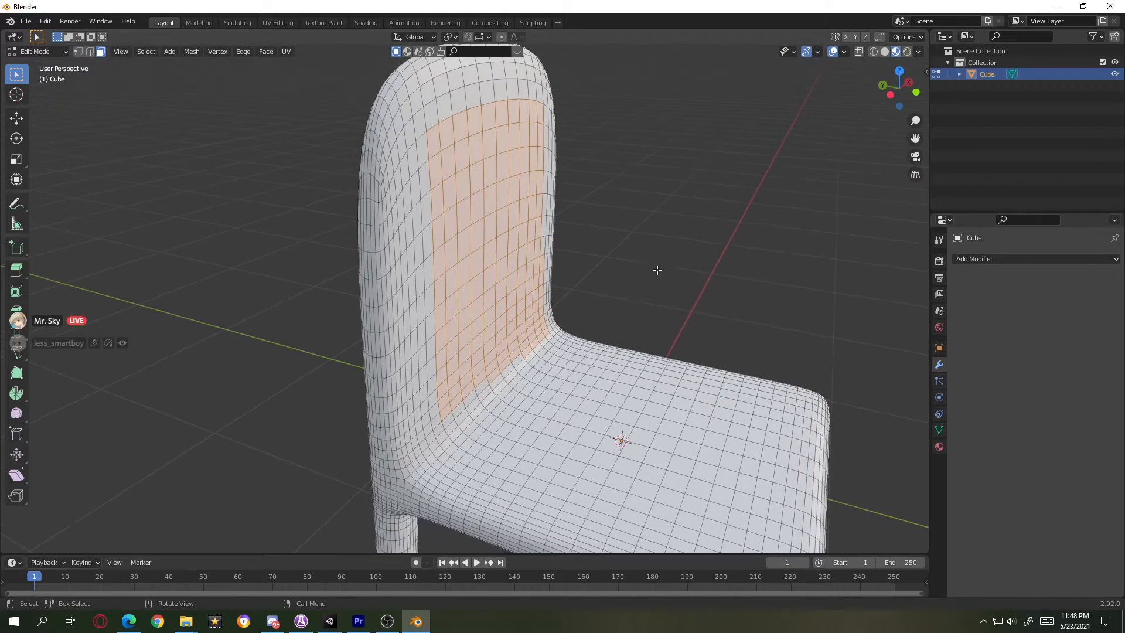
click(468, 37)
key(g)
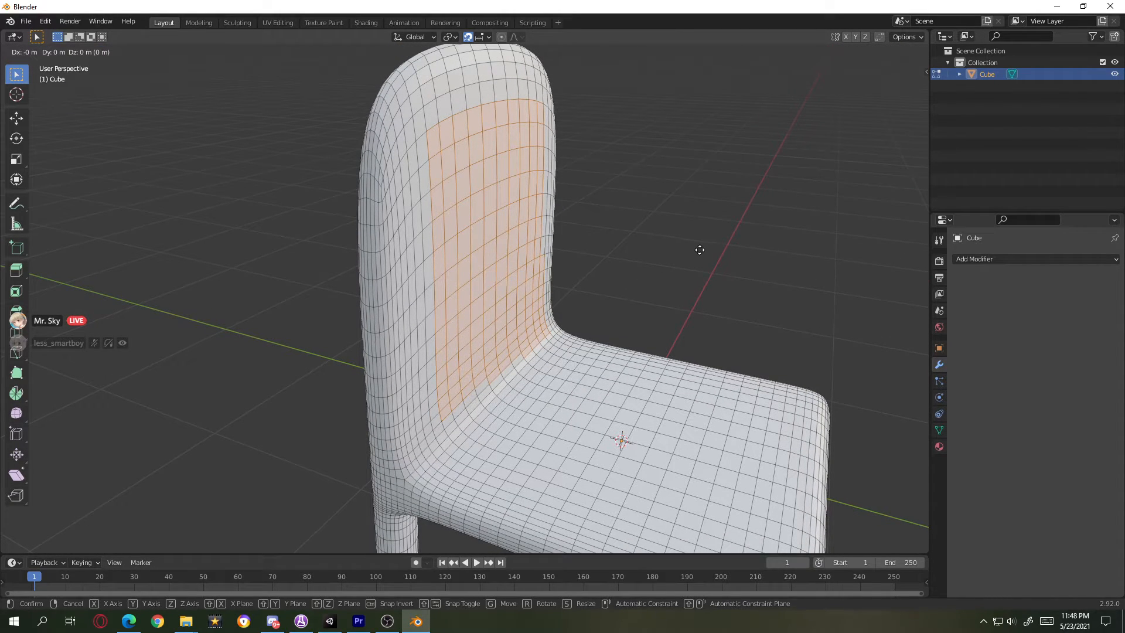
click(655, 243)
key(ctrl+z)
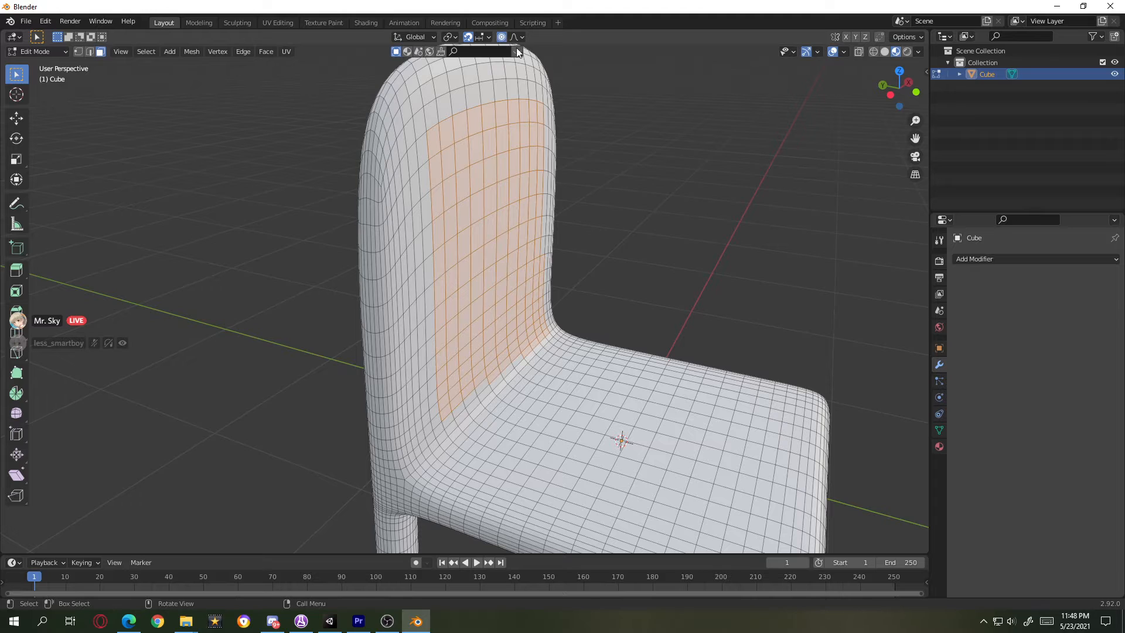
key(g)
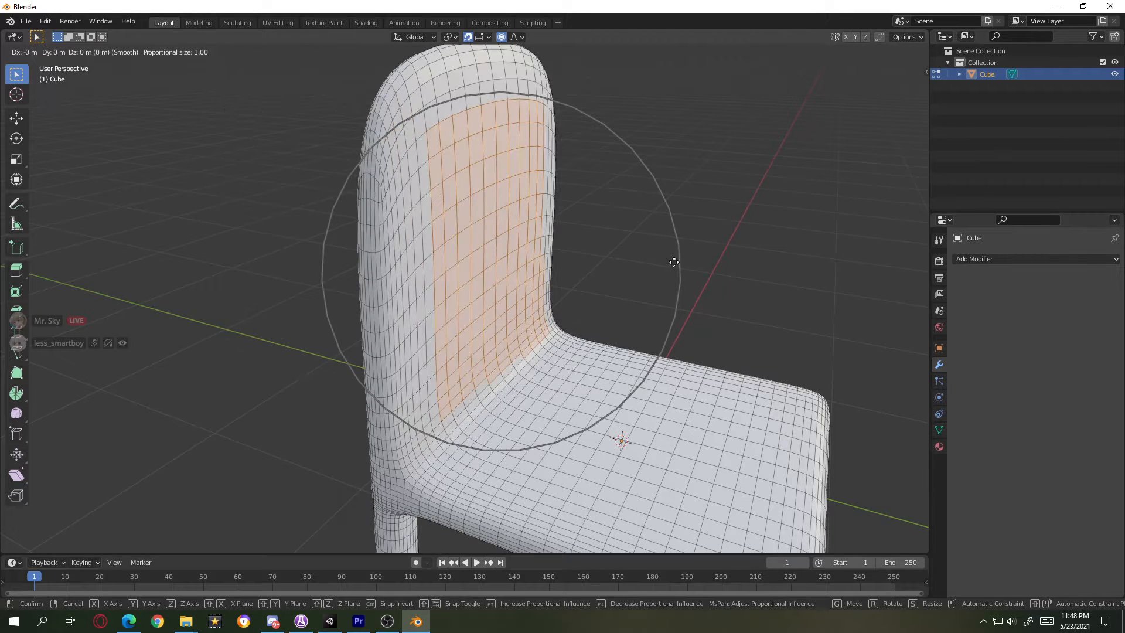
right_click(674, 261)
- Set the proportional falloff to Sphere, try moving the selected backrest faces freely, and undo the move
click(518, 38)
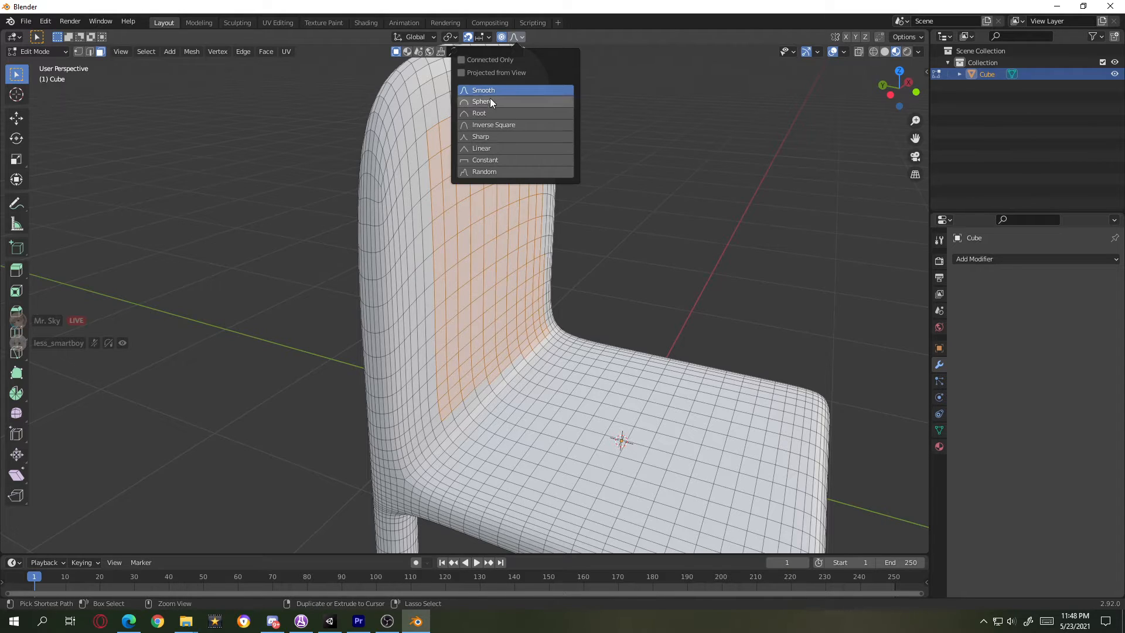
click(526, 123)
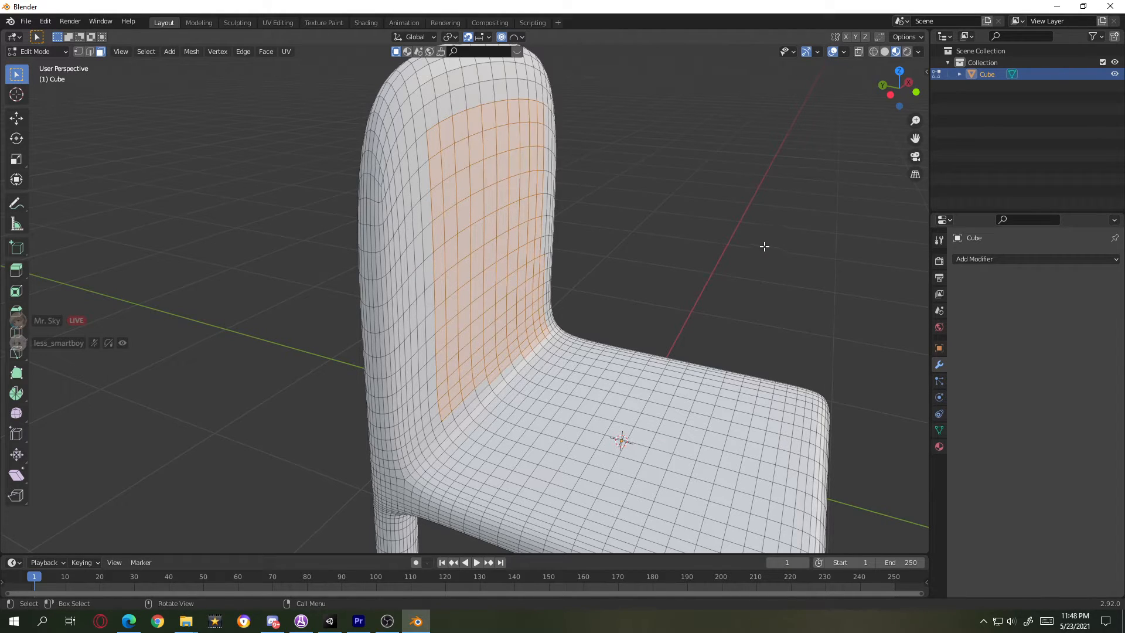
key(g)
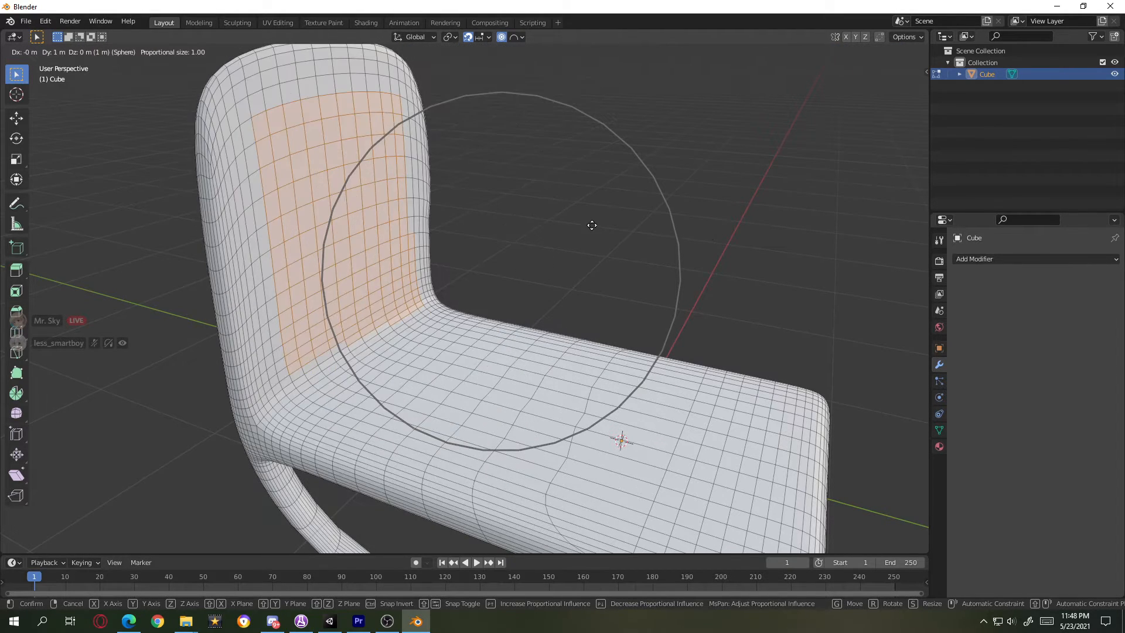
click(592, 225)
scroll(600, 230, down, 3)
key(ctrl+z)
scroll(556, 359, up, 2)
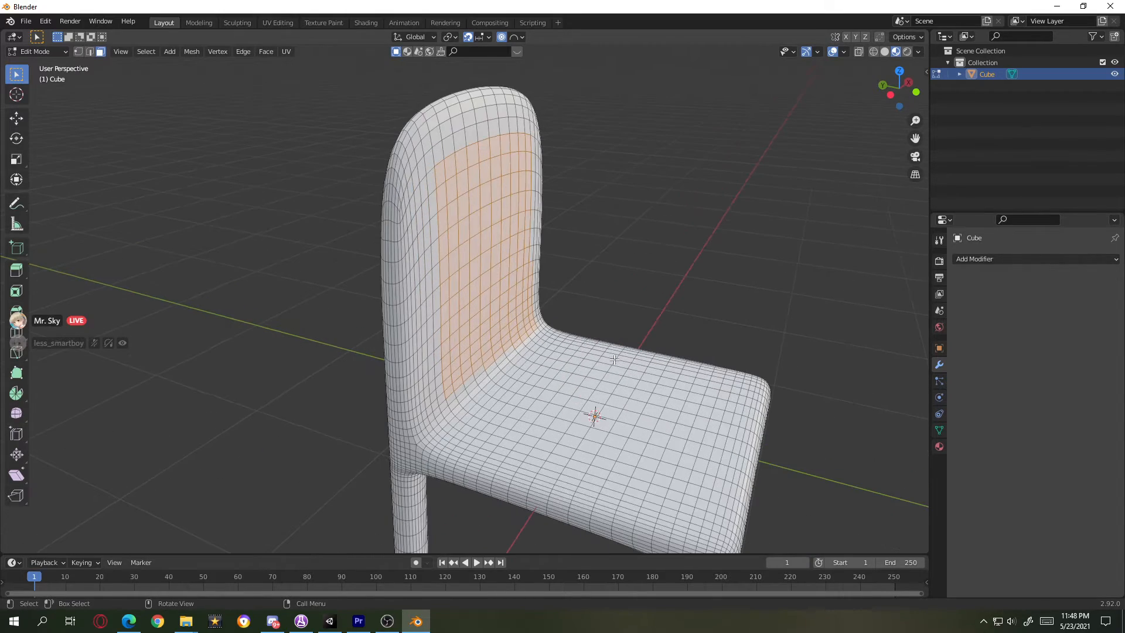
- Turn off snapping, try moving the backrest faces along the Y axis with Sphere falloff, and undo the move
middle_drag(614, 360, 560, 406)
scroll(582, 355, up, 2)
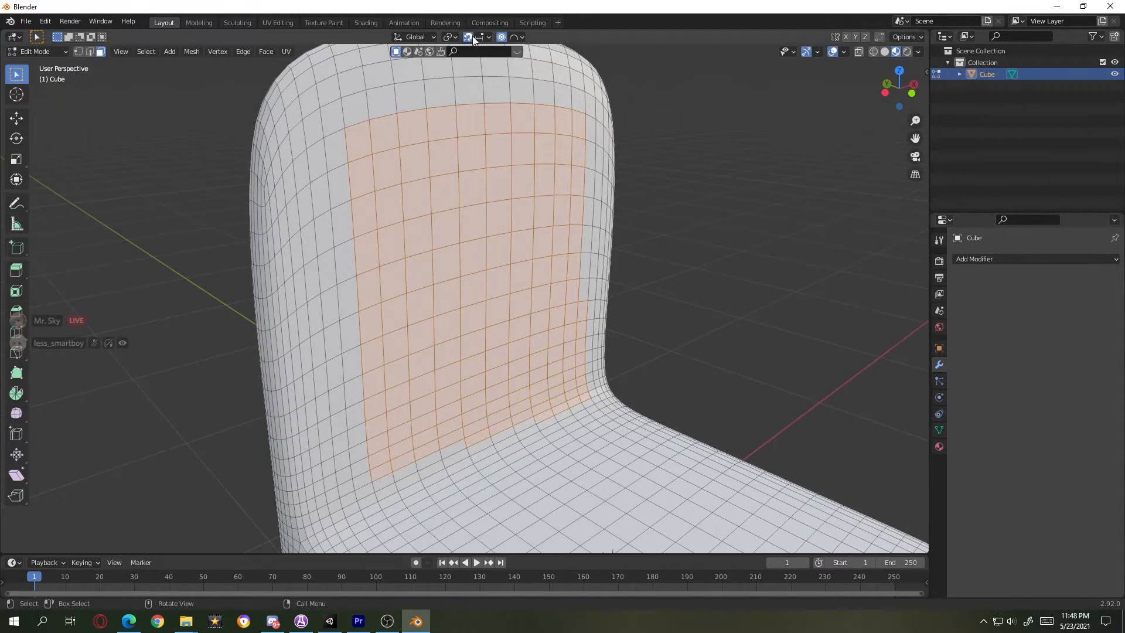
key(g)
key(z)
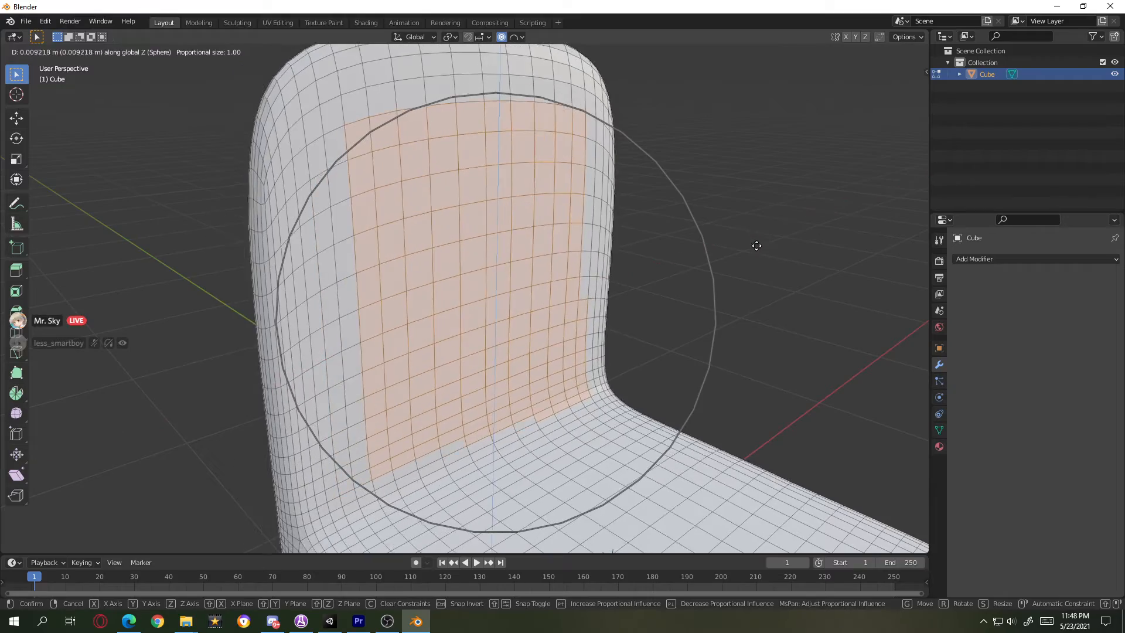
key(y)
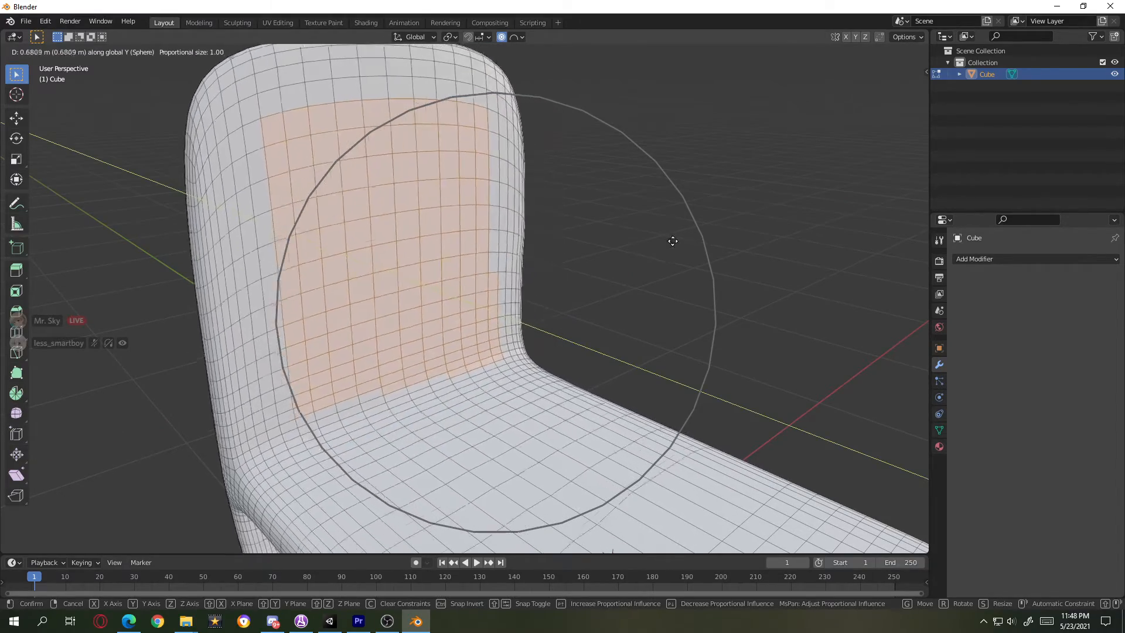
click(161, 241)
scroll(319, 234, down, 8)
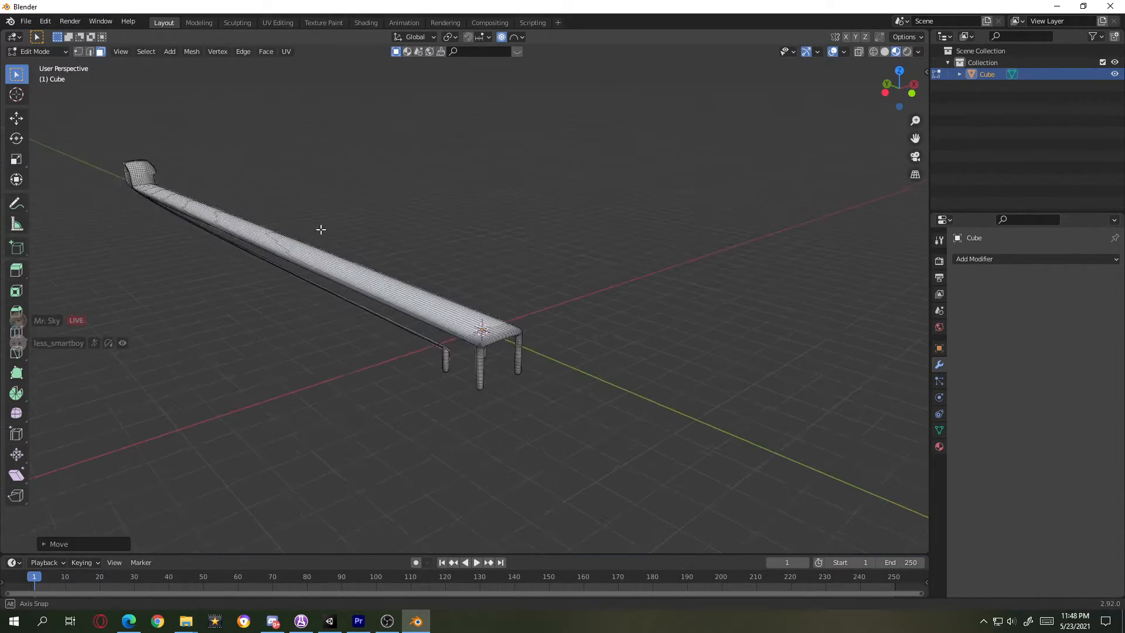
middle_drag(319, 229, 449, 229)
key(ctrl+z)
middle_drag(595, 267, 481, 258)
scroll(481, 258, up, 10)
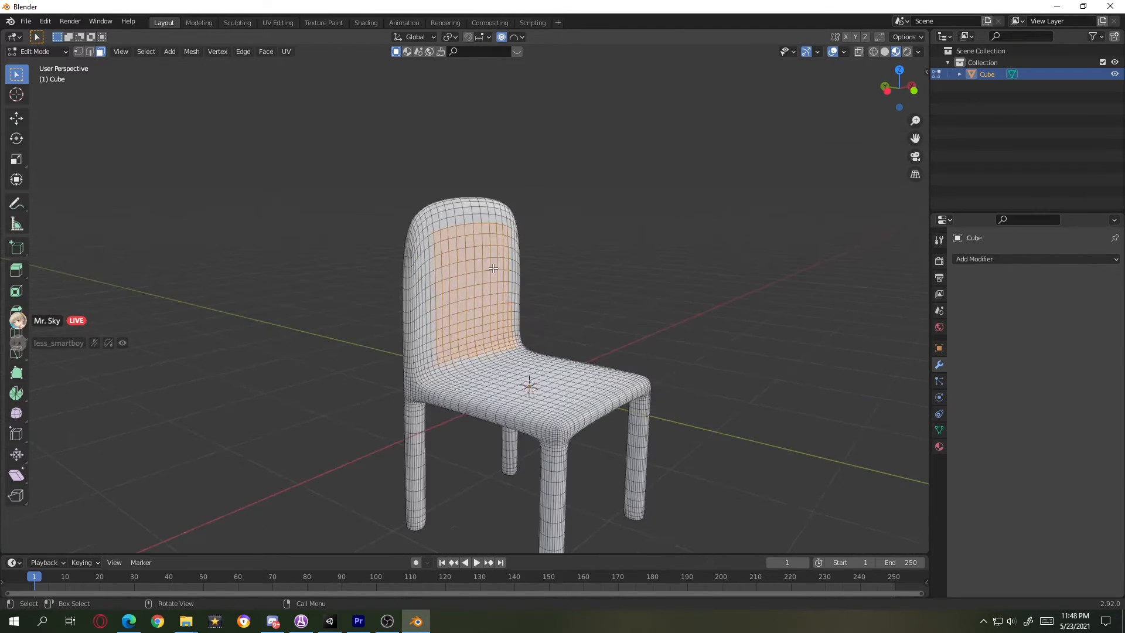
- Switch the proportional falloff to Root, try moving the backrest faces along the Y axis, and undo the move
click(501, 36)
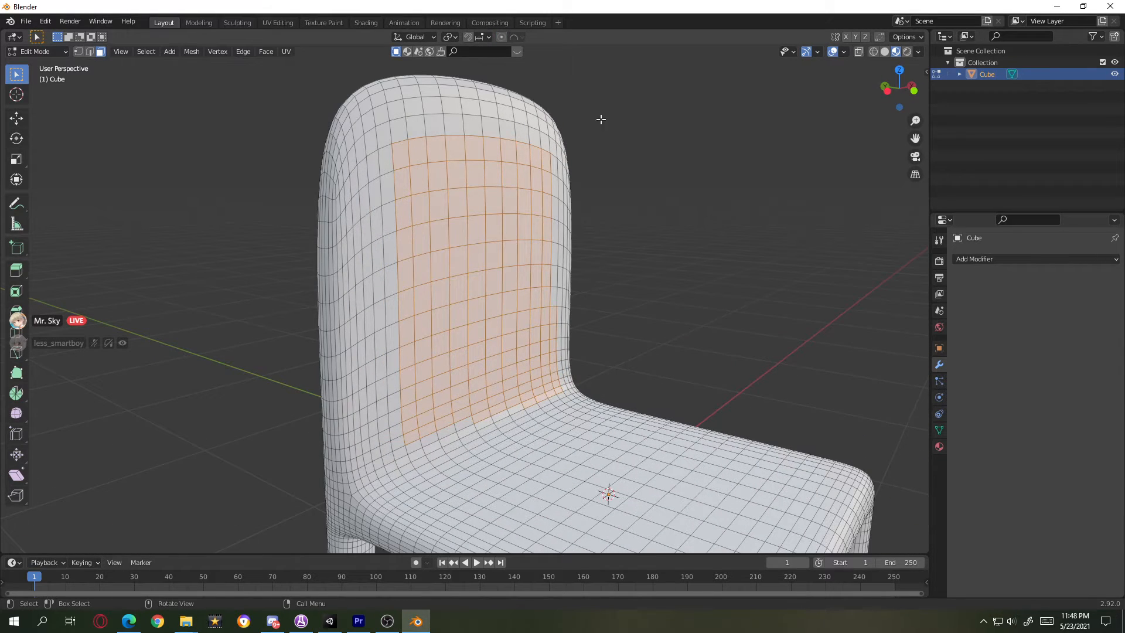
click(501, 36)
click(518, 37)
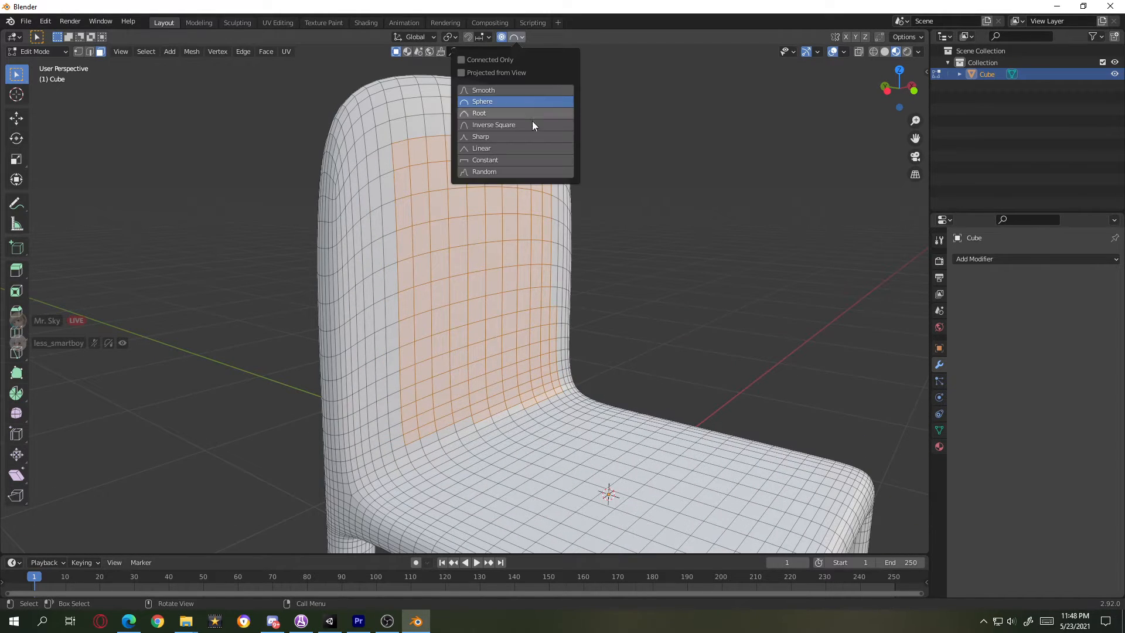
click(497, 113)
key(g)
key(x)
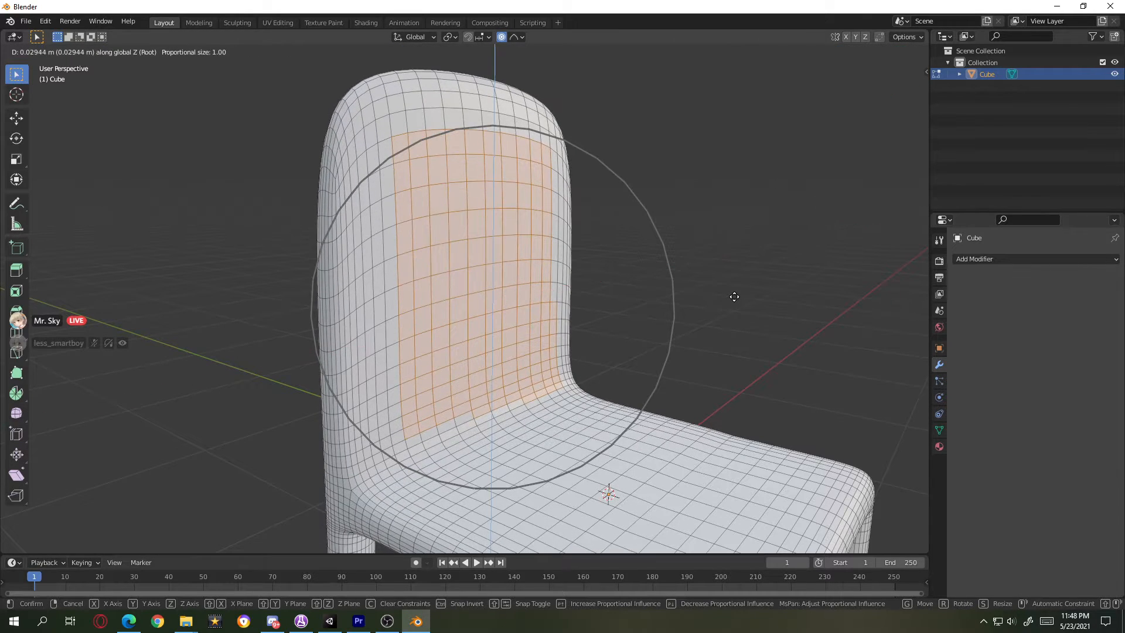
key(y)
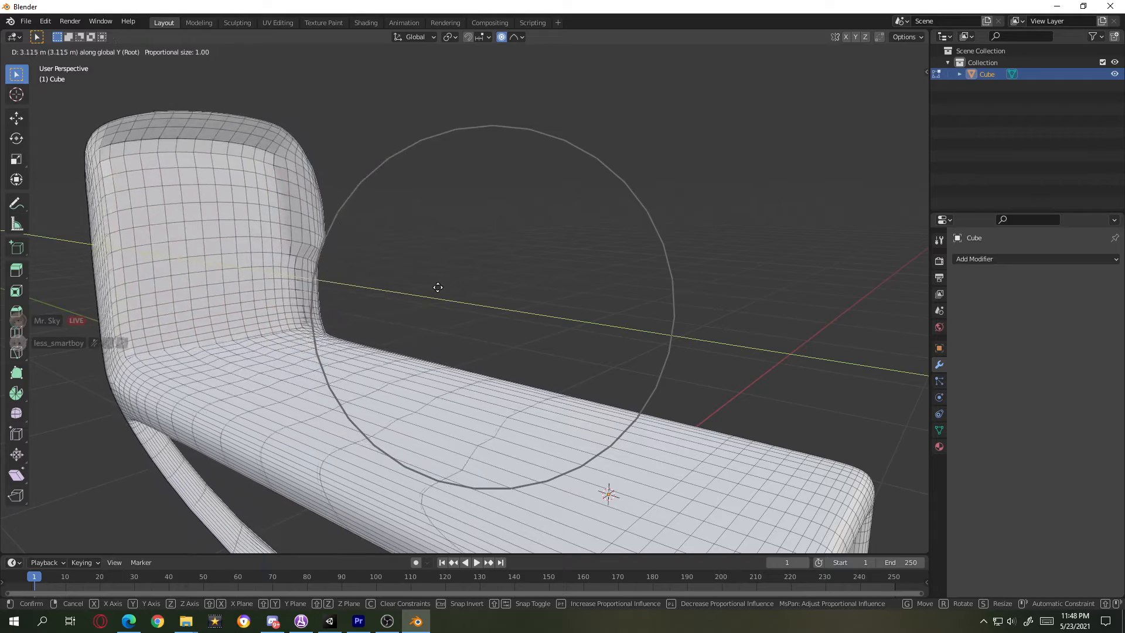
click(593, 302)
key(ctrl+z)
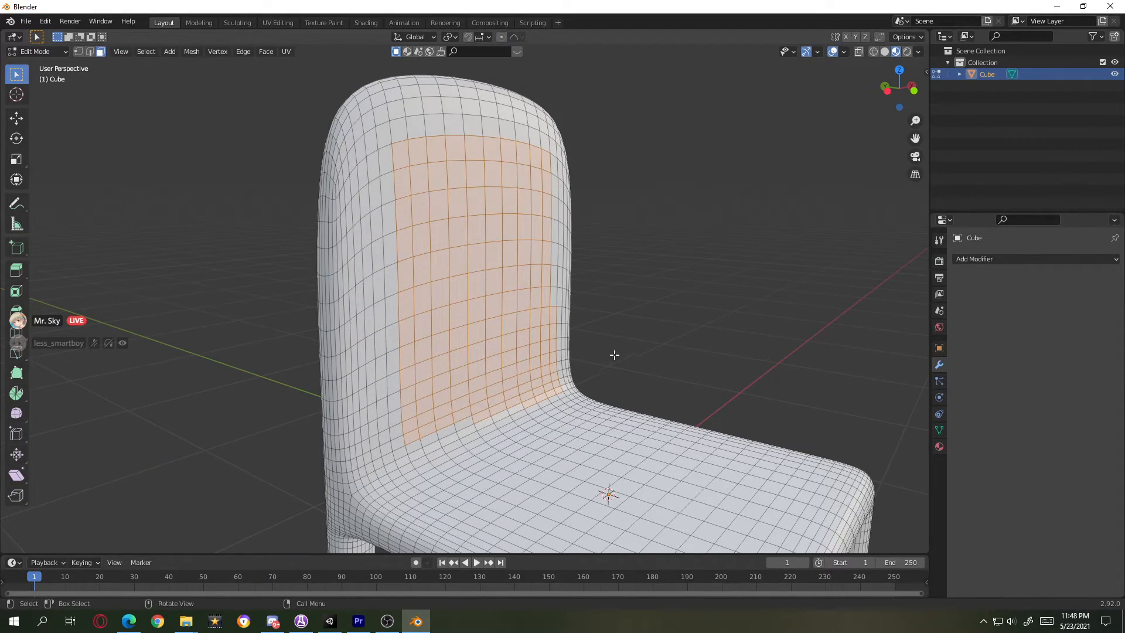
- With Proportional Editing off, move the selected backrest faces about 0.09 m along the Y axis to recess them
middle_drag(614, 355, 673, 369)
key(g)
key(y)
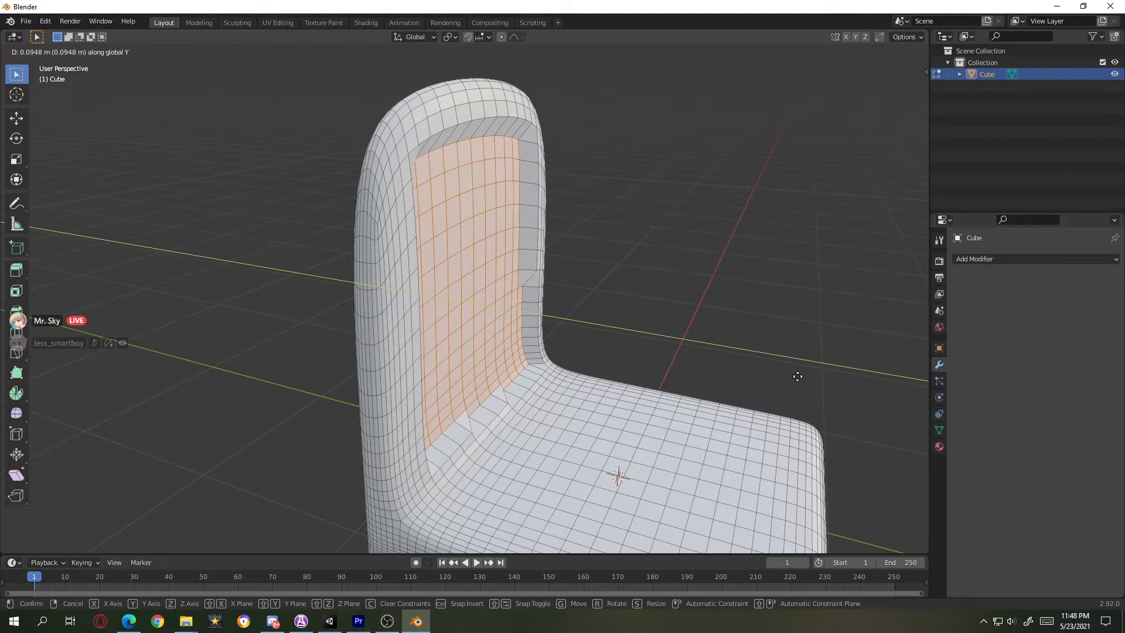
click(804, 377)
- Examine the edges of the recessed backrest panel, switching between Object Mode and Edit Mode
middle_drag(804, 377, 493, 361)
key(Tab)
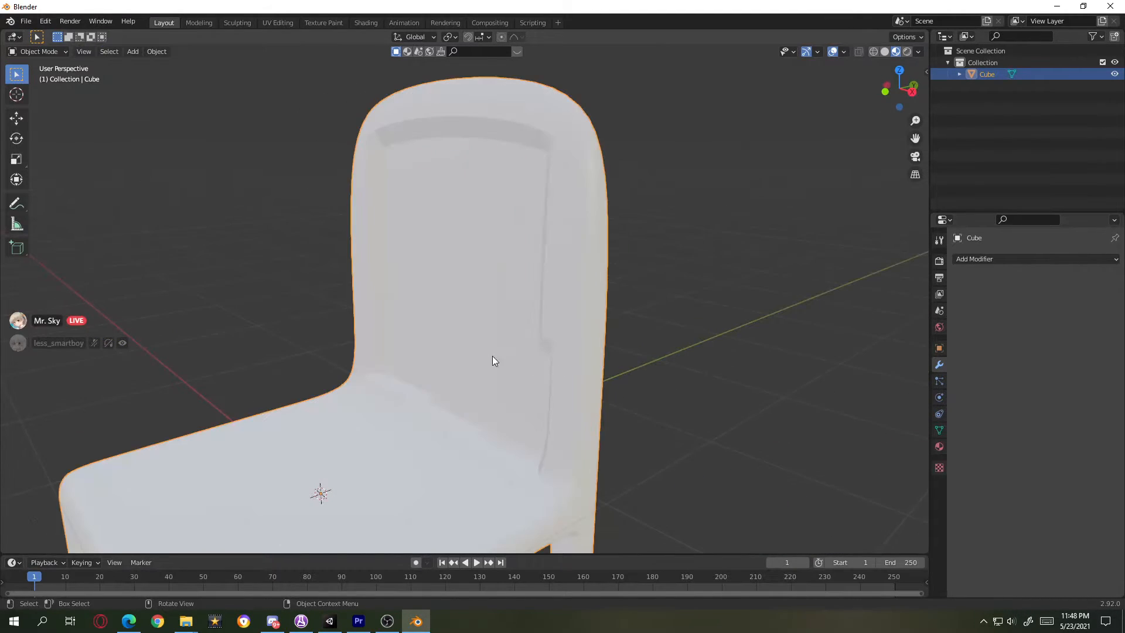
middle_drag(572, 358, 533, 350)
scroll(516, 342, down, 1)
key(Tab)
middle_drag(440, 320, 463, 321)
key(Tab)
scroll(437, 290, up, 3)
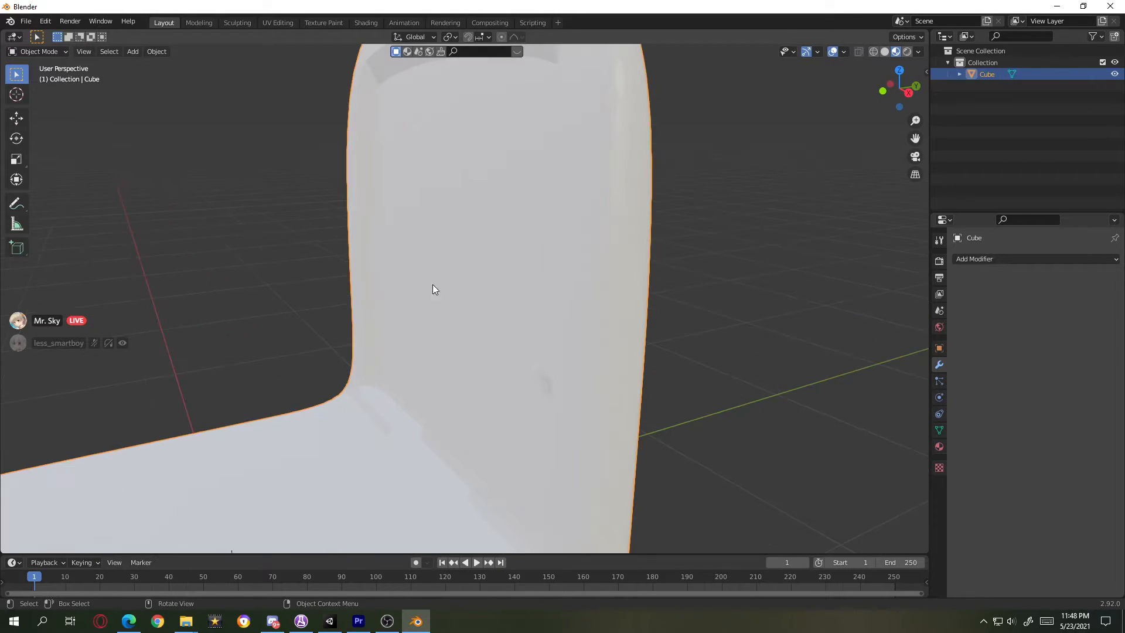
scroll(434, 289, down, 4)
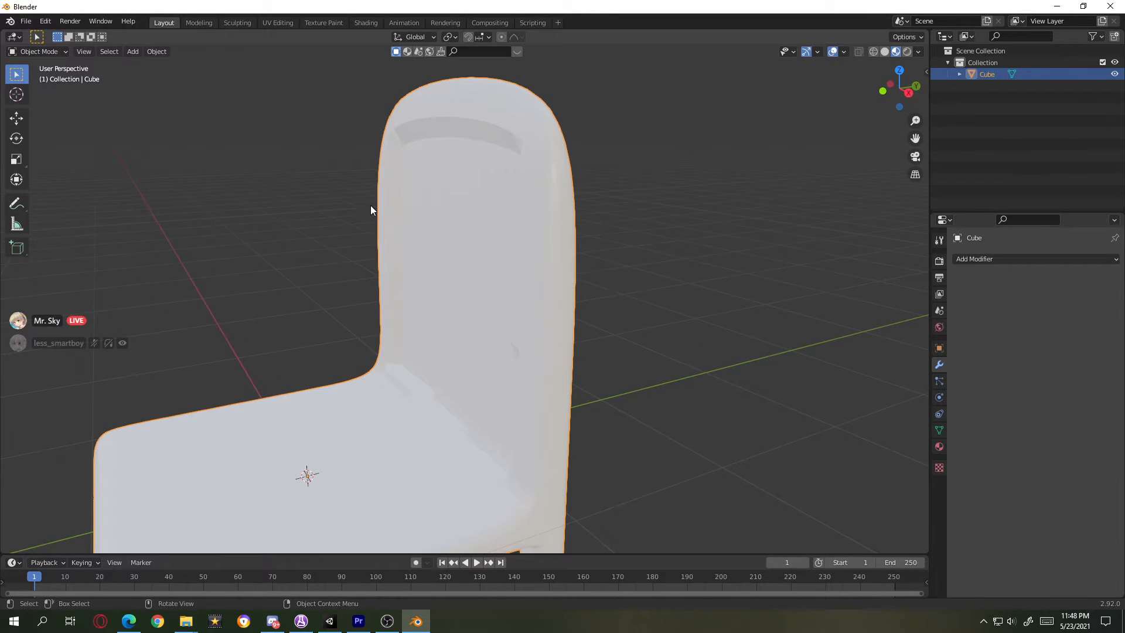
- In Edit Mode, soften the recessed backrest faces with the Smooth tool
key(Tab)
middle_drag(218, 313, 453, 440)
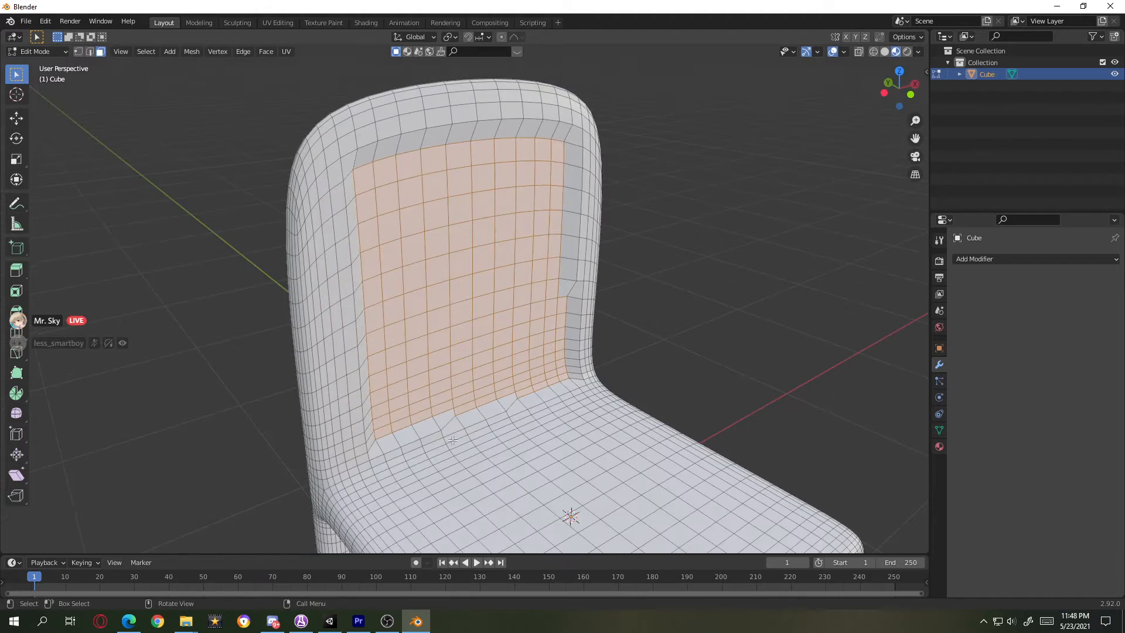
click(13, 419)
mouse_move(261, 449)
middle_down()
mouse_move(353, 442)
mouse_move(270, 445)
middle_up()
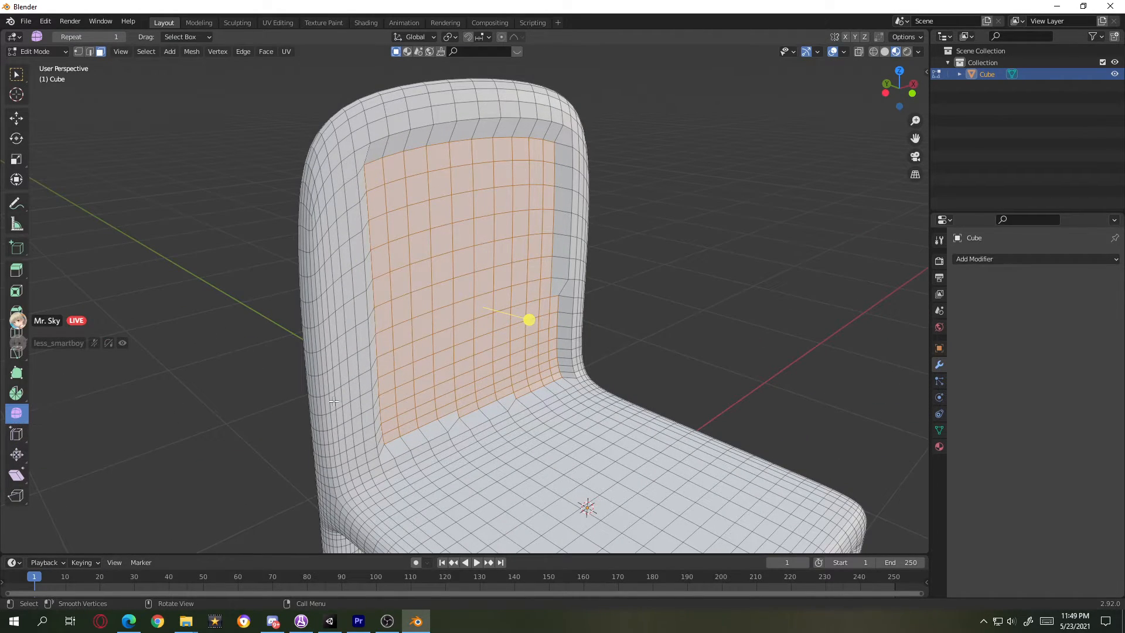
drag(526, 321, 635, 309)
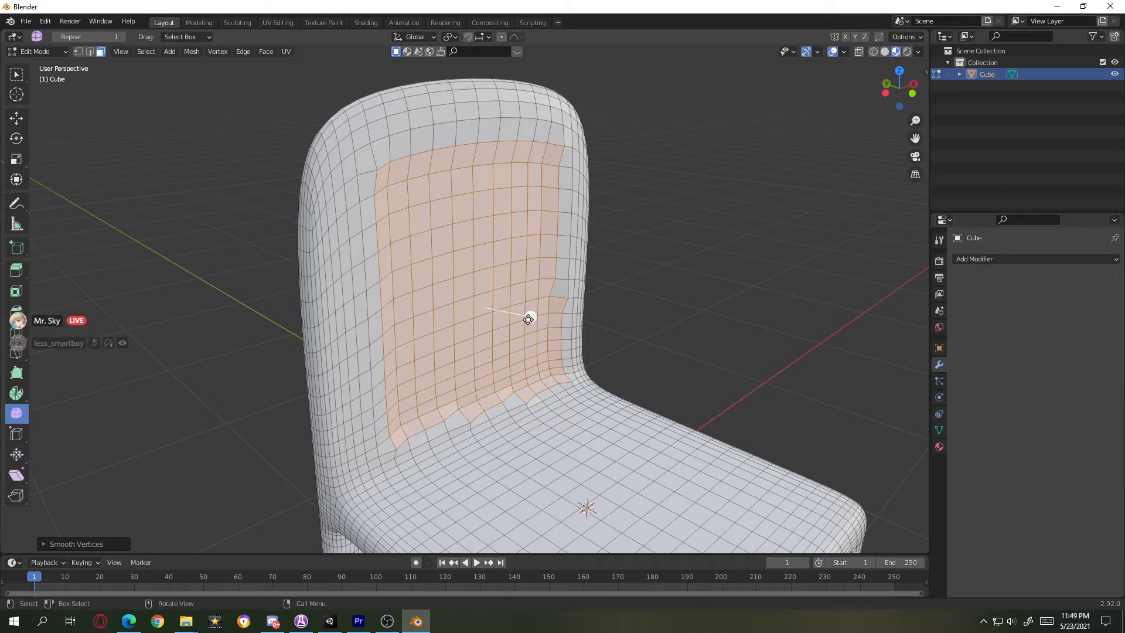
- Smooth the backrest faces again, undo that pass and apply another, then check the surface in Object Mode
drag(528, 319, 1034, 325)
key(ctrl+z)
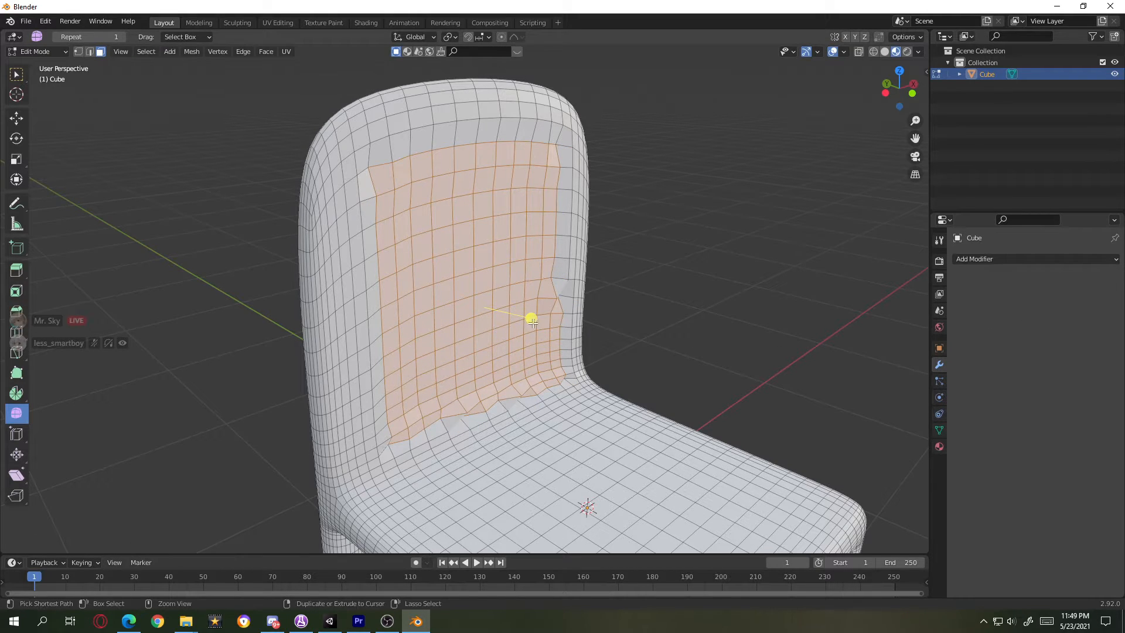
drag(531, 319, 700, 334)
click(732, 336)
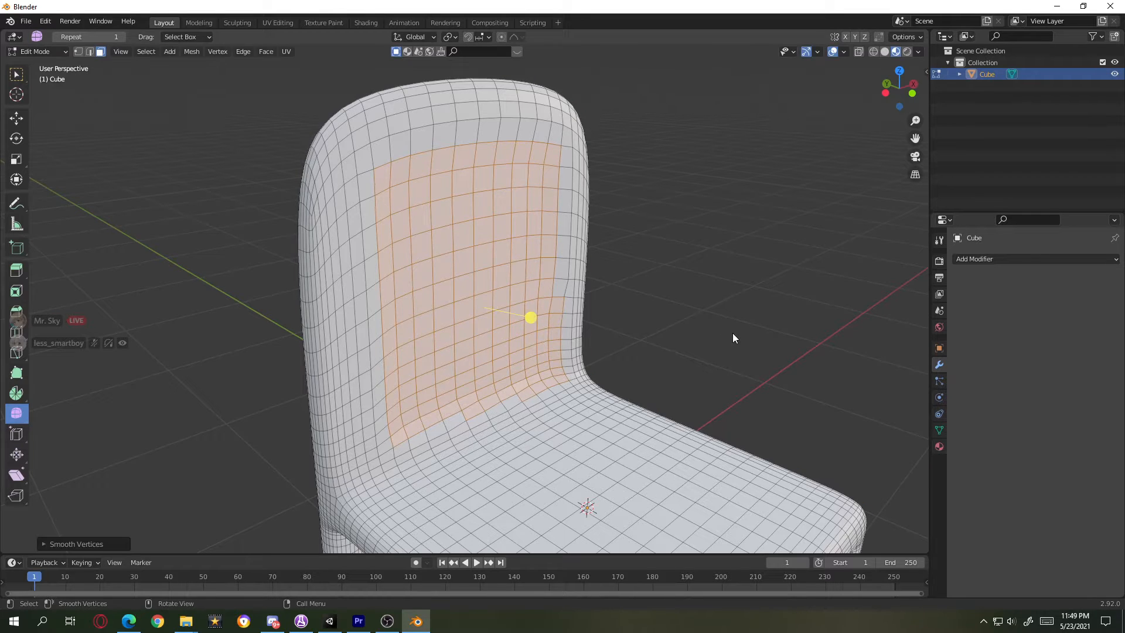
key(Tab)
middle_drag(732, 335, 578, 342)
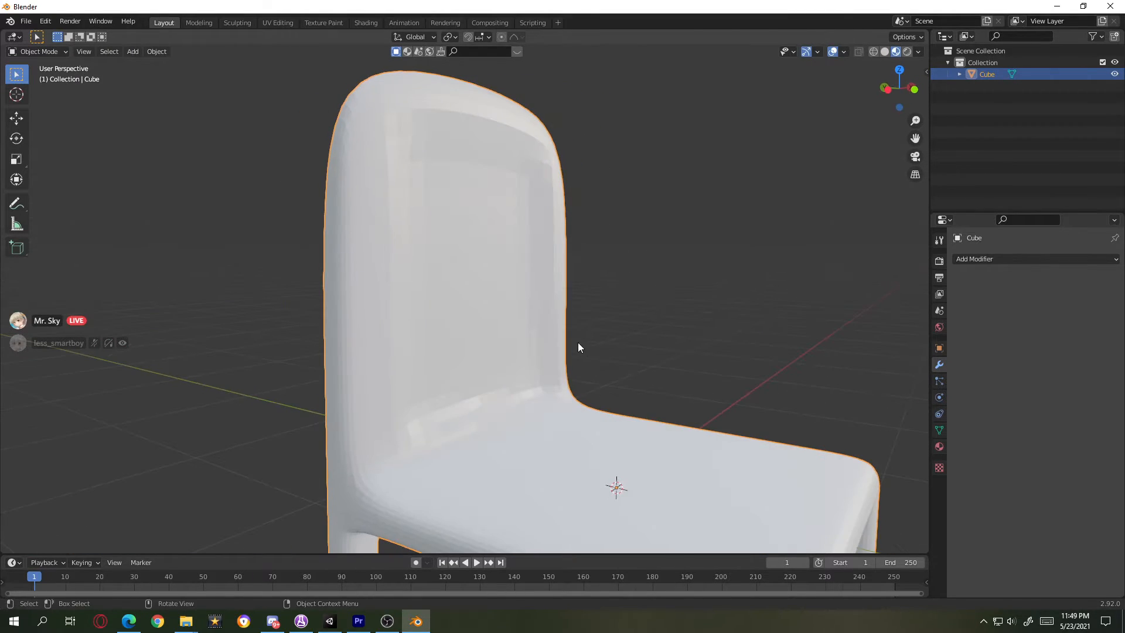
- Apply further Smooth passes to the backrest faces in Edit Mode, checking the surface in Object Mode between them
key(Tab)
drag(545, 309, 894, 332)
key(Tab)
middle_drag(728, 352, 684, 317)
key(Tab)
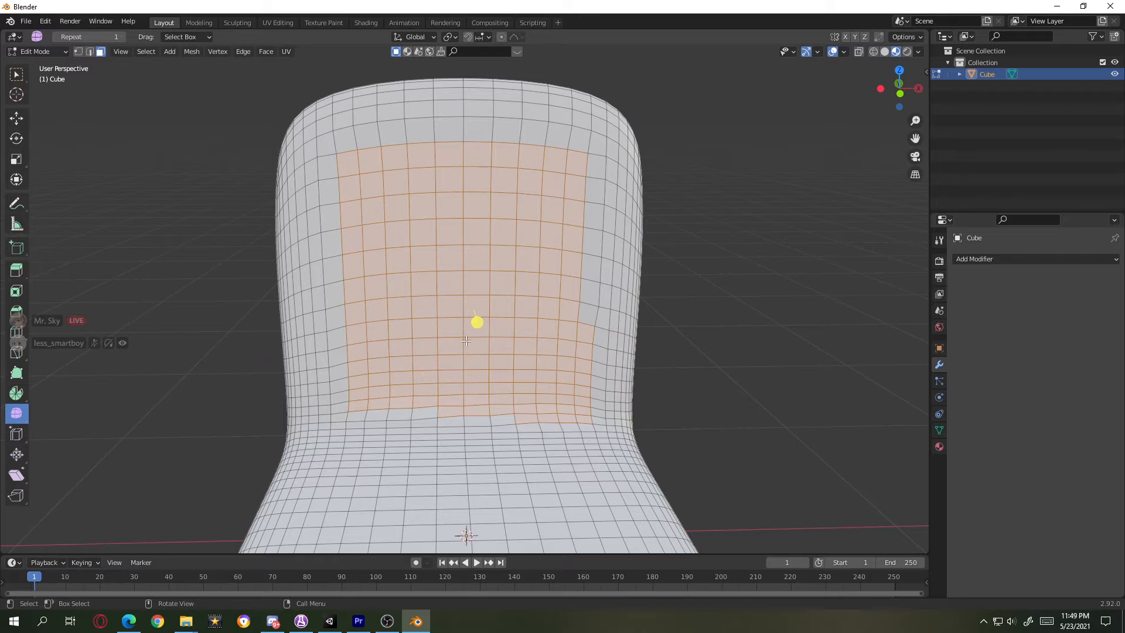
drag(466, 341, 757, 328)
drag(834, 331, 833, 331)
- Inspect the smoothed backrest and the whole chair in Object Mode from the side and the front
key(Tab)
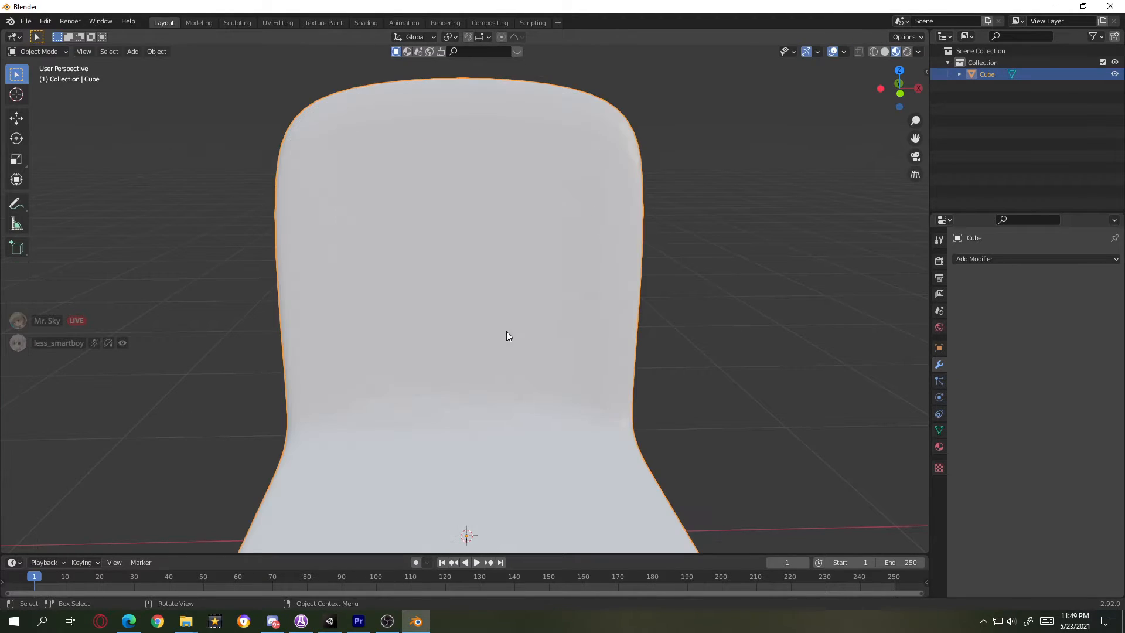
middle_drag(507, 334, 447, 344)
right_click(412, 378)
scroll(434, 332, down, 3)
scroll(448, 343, up, 3)
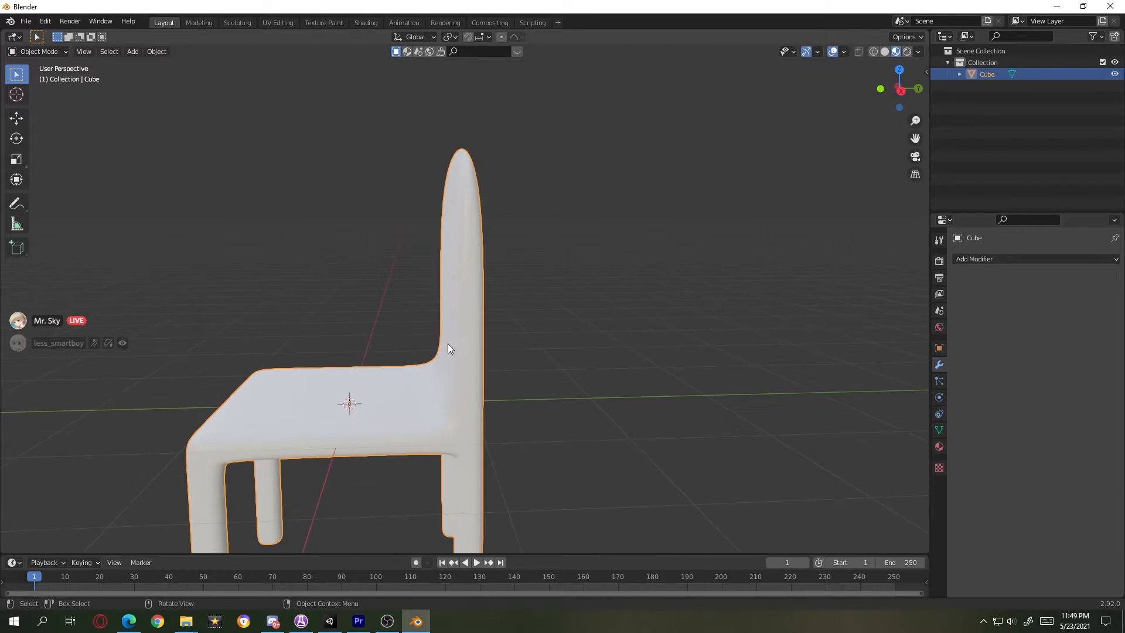
key(Tab)
key(Tab)
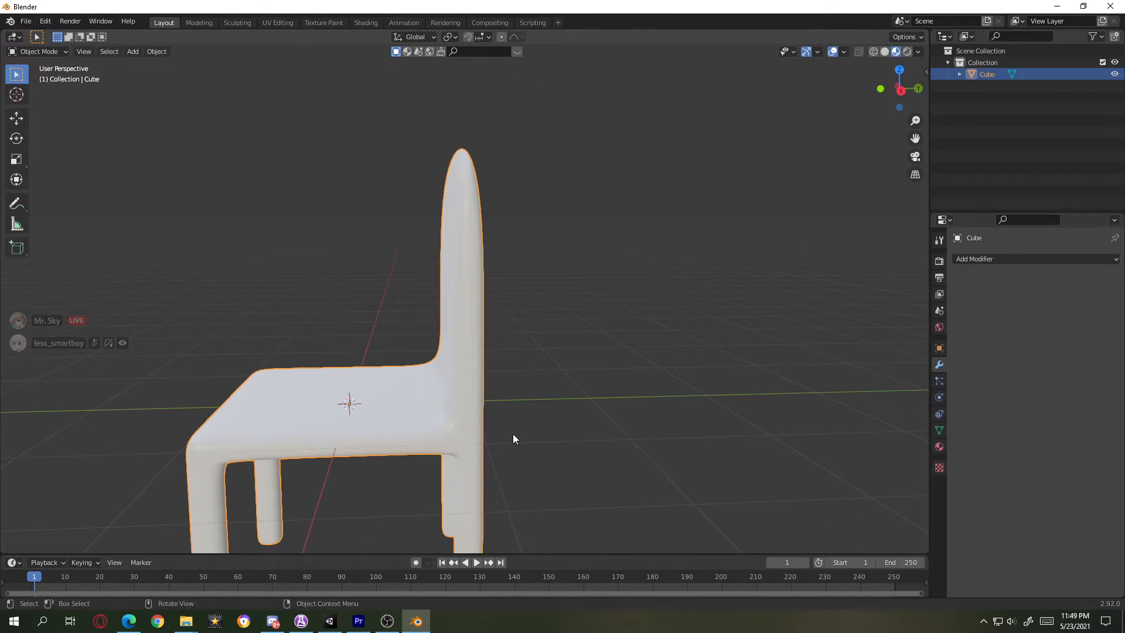
middle_drag(686, 250, 535, 213)
key(Tab)
key(Tab)
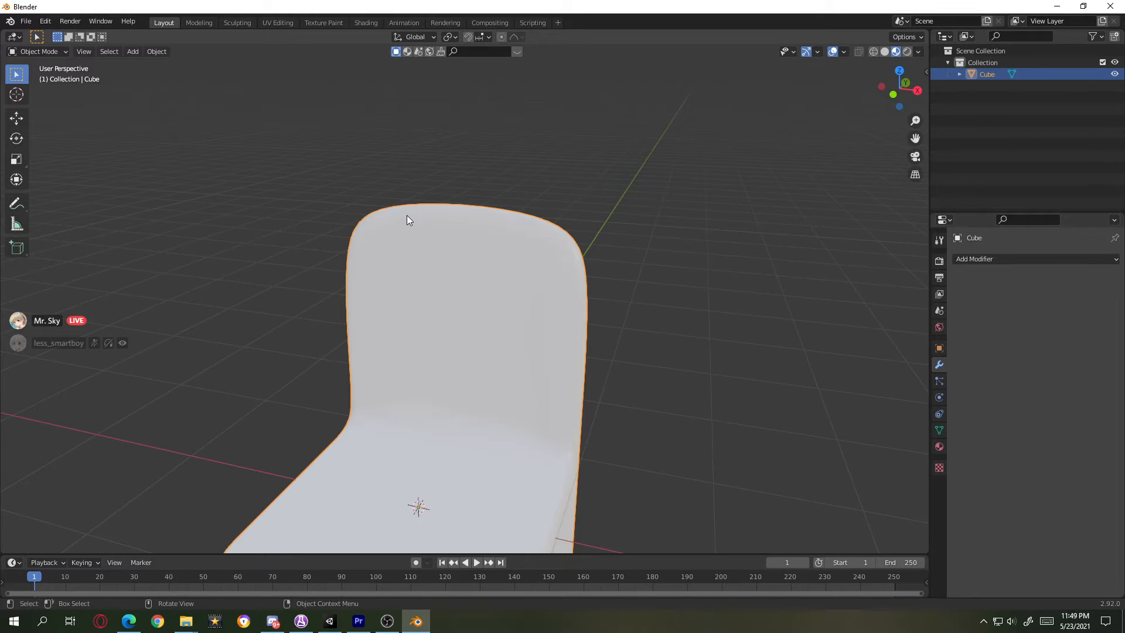
scroll(407, 218, down, 6)
scroll(482, 374, up, 5)
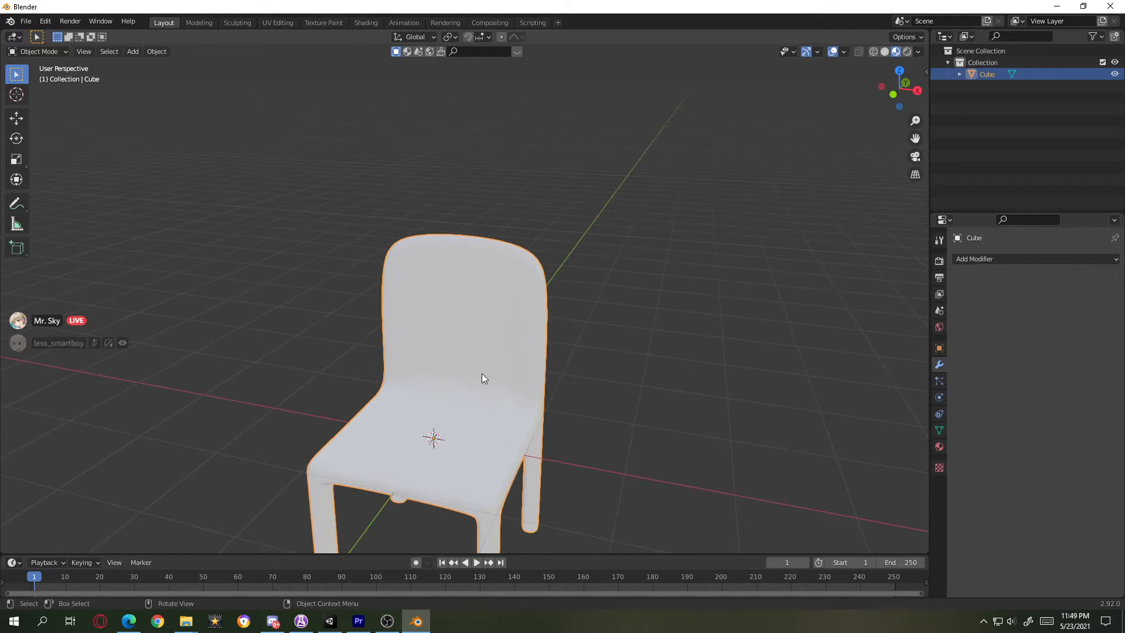
scroll(568, 342, down, 1)
shift+middle_drag(568, 338, 572, 324)
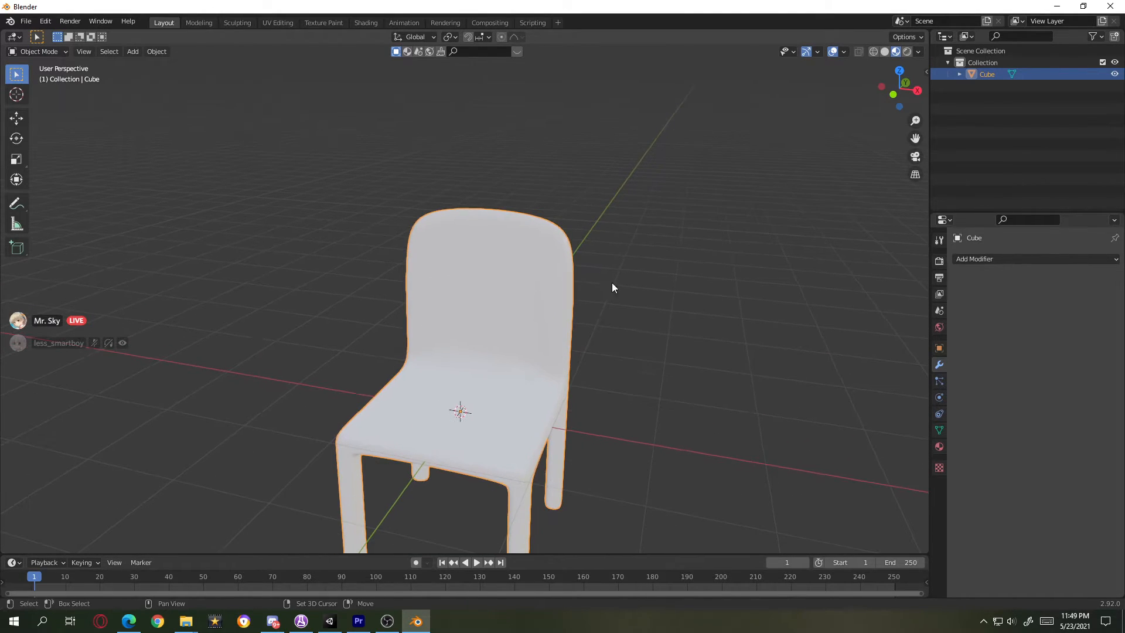
- Set the base color of the chair's existing material to dark red and view the chair from the front
click(939, 447)
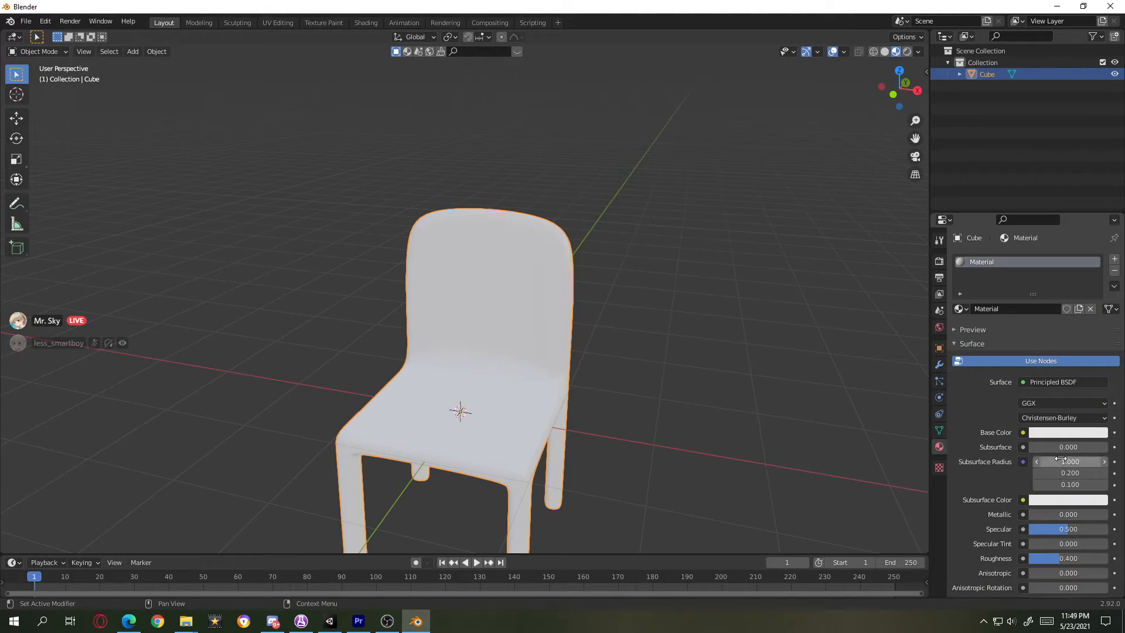
click(1072, 436)
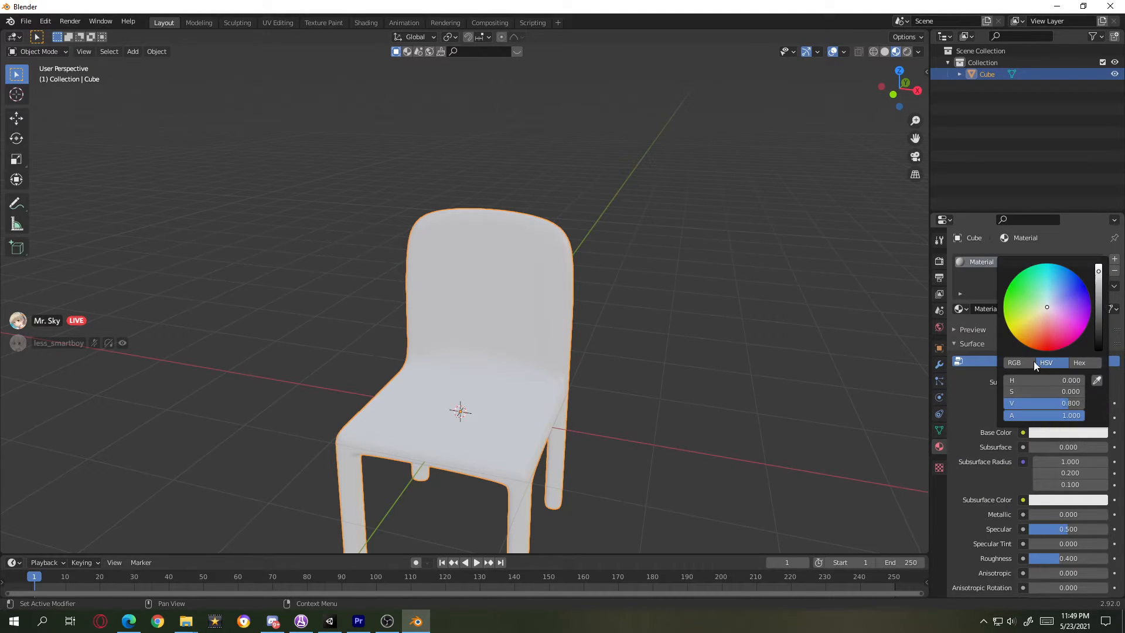
click(1067, 433)
drag(1102, 291, 1100, 305)
drag(1035, 314, 1039, 346)
middle_drag(435, 440, 516, 447)
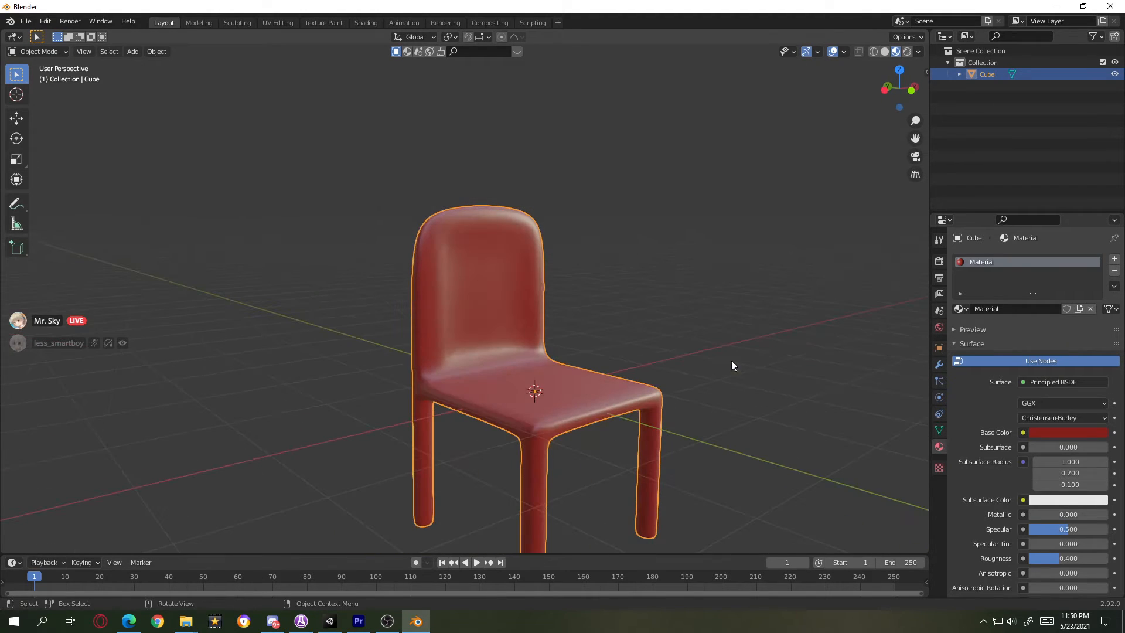
middle_drag(697, 405, 660, 398)
- In Edit Mode, add a second material slot, assign a new material to the selected backrest faces, and set its base color to black
key(Tab)
middle_drag(576, 361, 592, 360)
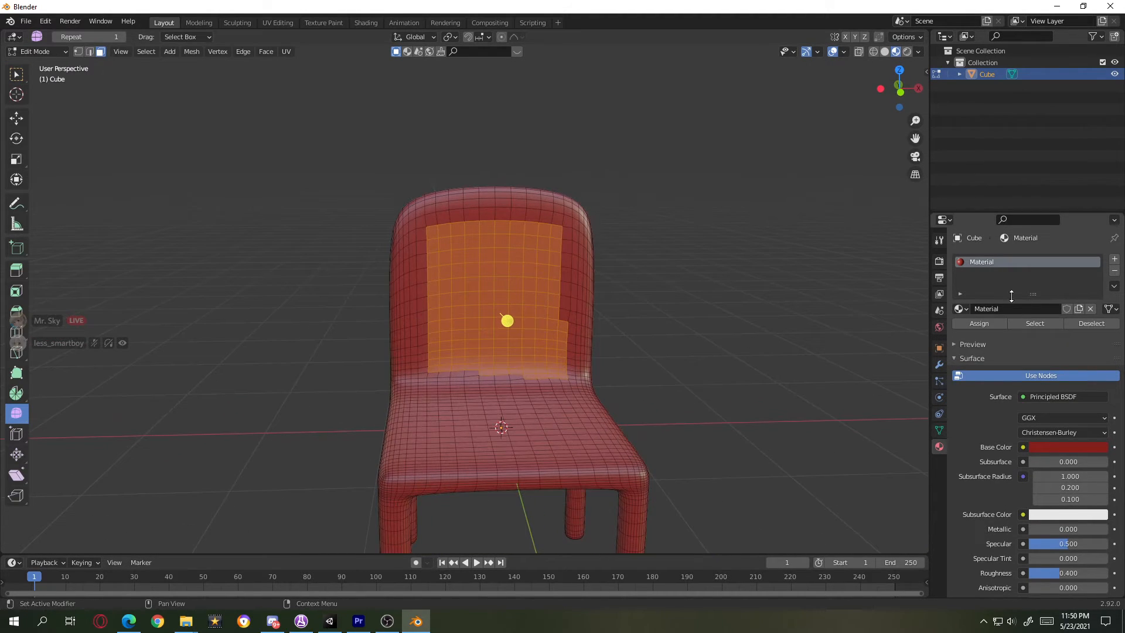
click(1114, 259)
click(987, 332)
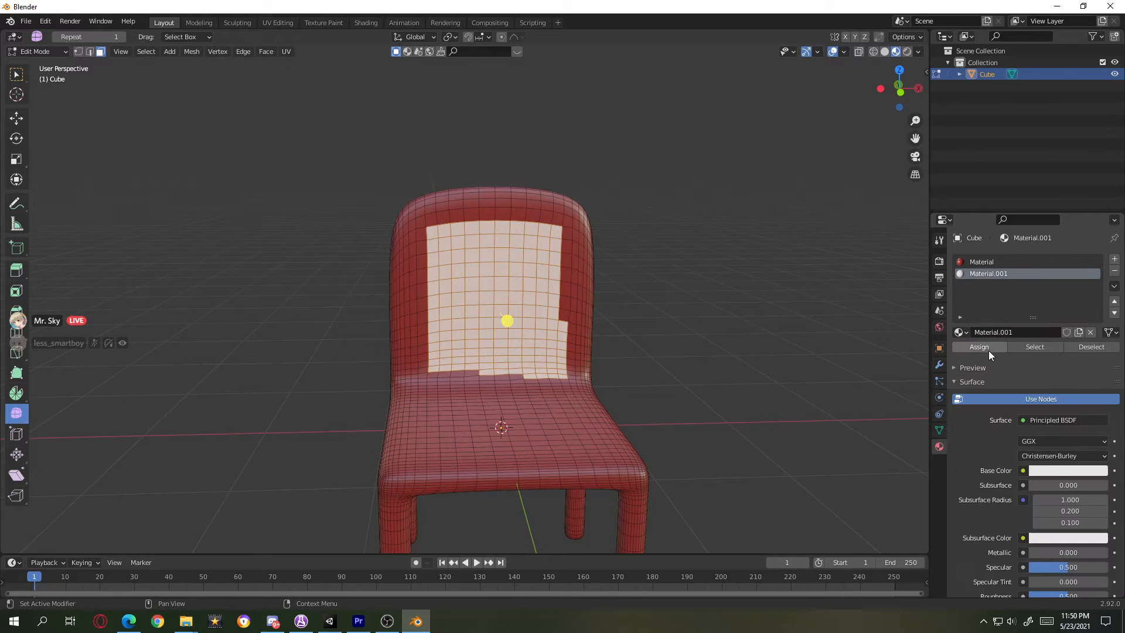
click(1043, 470)
drag(1101, 344, 1093, 402)
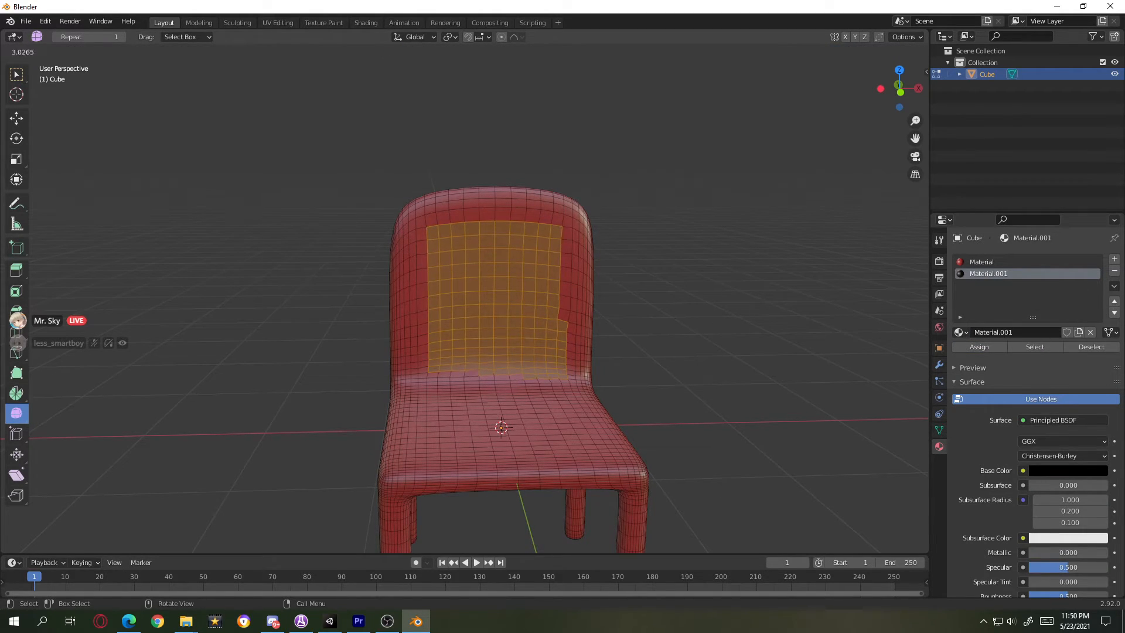
- Smooth the selected backrest faces with the Smooth tool, check the surface in Object Mode, and return to Edit Mode
click(505, 321)
mouse_move(505, 320)
mouse_down()
mouse_move(628, 350)
mouse_move(593, 344)
mouse_up()
key(Tab)
mouse_move(701, 344)
middle_down()
mouse_move(654, 325)
mouse_move(606, 334)
middle_up()
key(Tab)
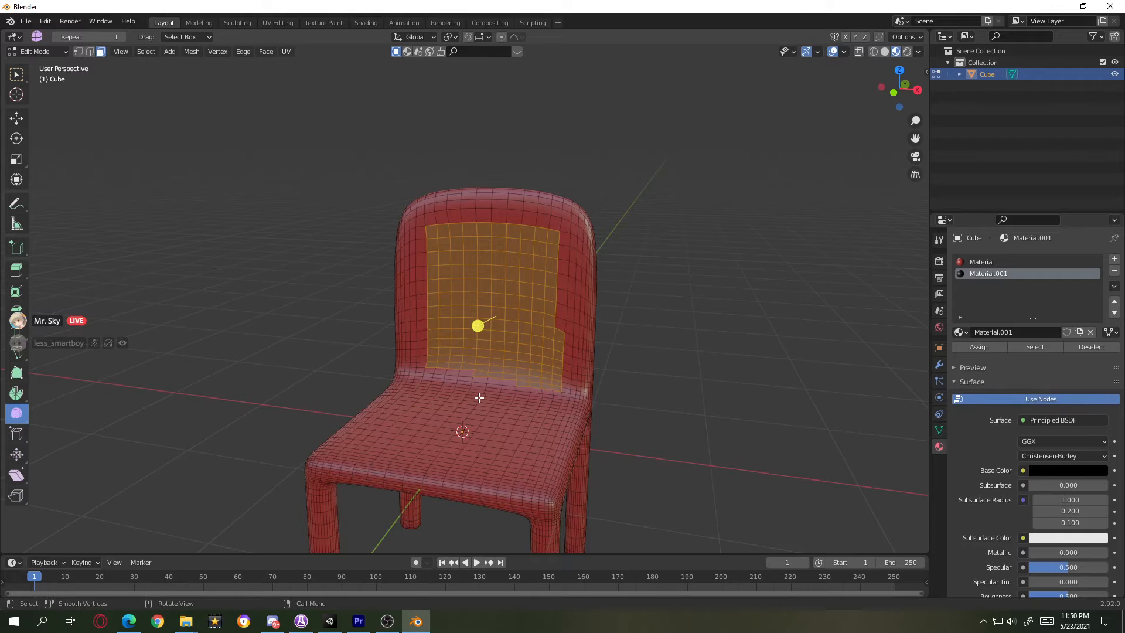
- Try selecting patches of faces in the middle of the seat and clear the selection
drag(450, 420, 492, 434)
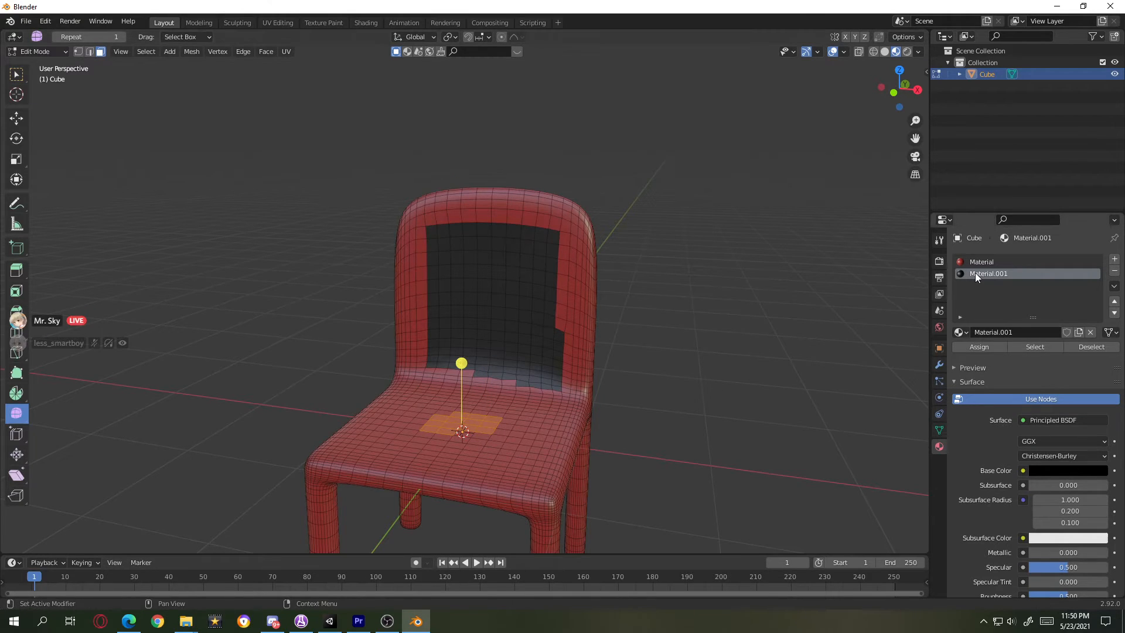
click(525, 282)
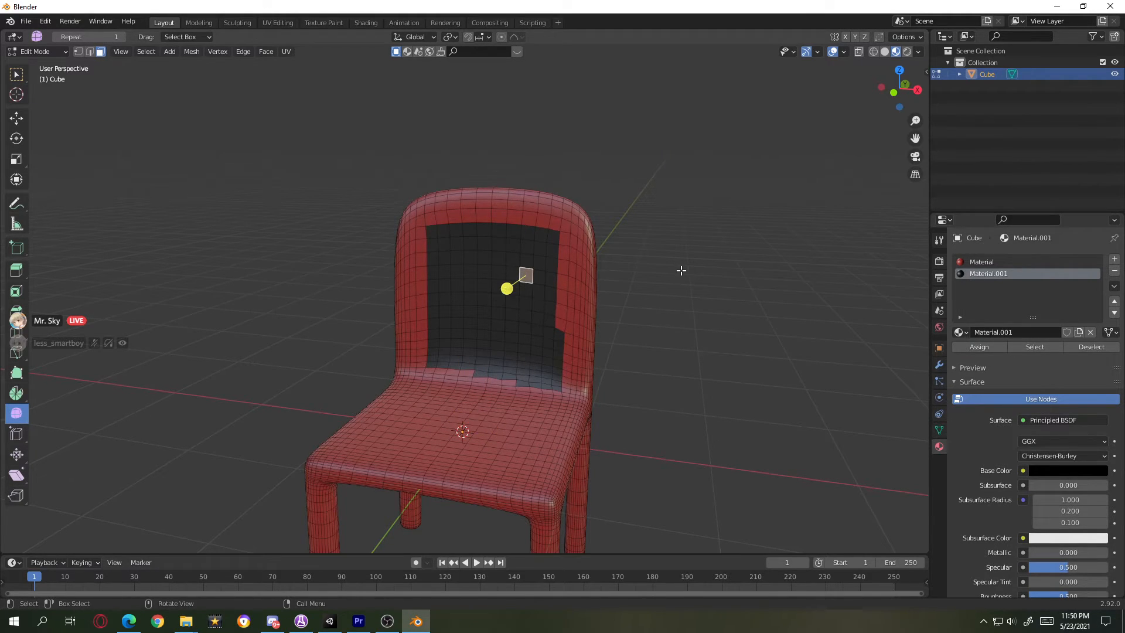
click(526, 442)
drag(452, 422, 506, 450)
drag(404, 418, 510, 454)
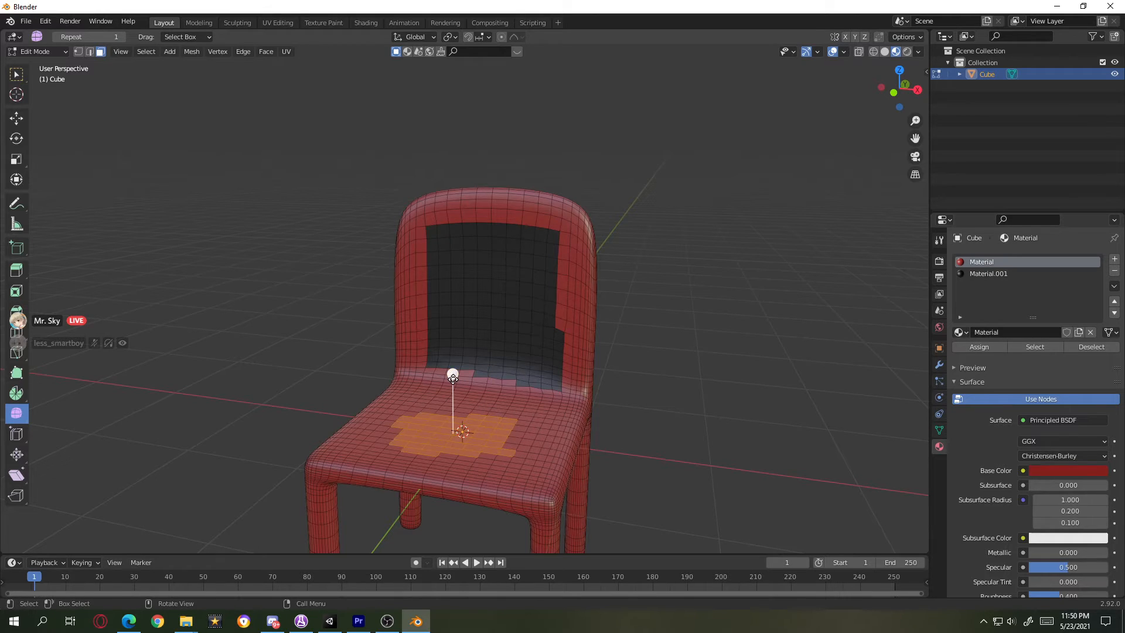
drag(453, 417, 395, 417)
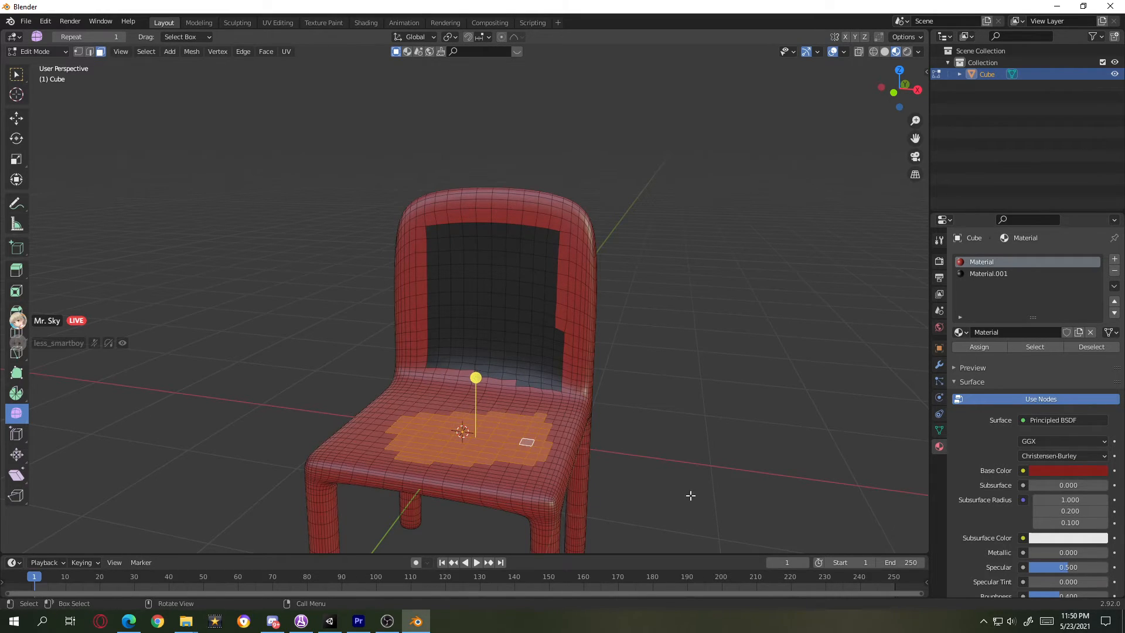
click(645, 446)
drag(497, 451, 352, 350)
drag(520, 463, 472, 436)
drag(405, 424, 451, 449)
click(689, 471)
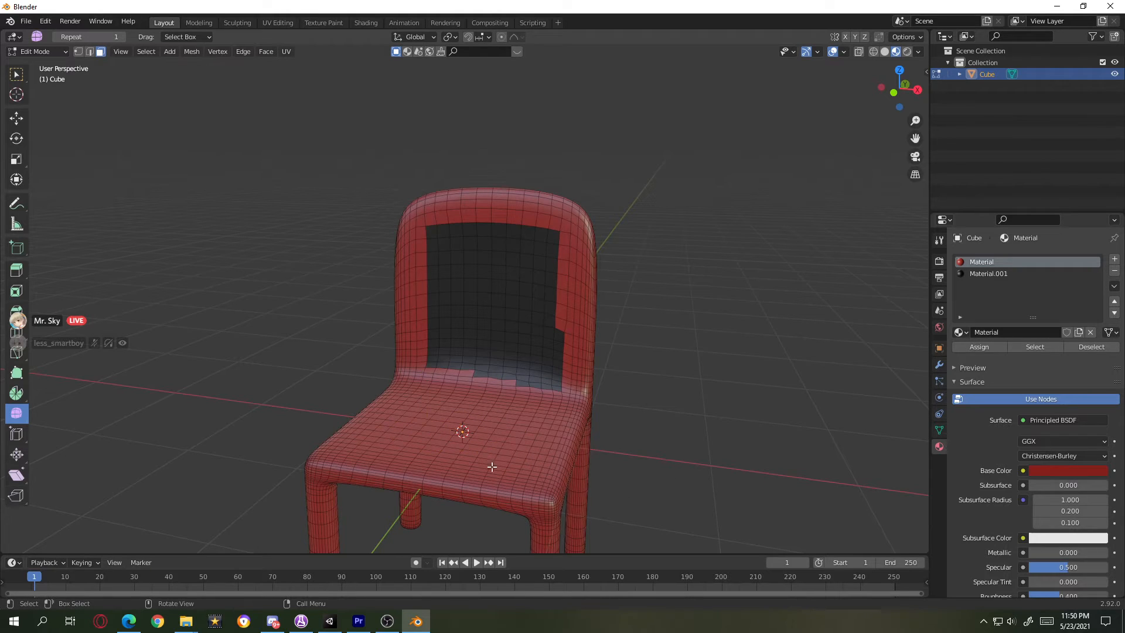
- Try picking seat elements in face, vertex and edge selection modes, and return to face selection
scroll(522, 453, up, 2)
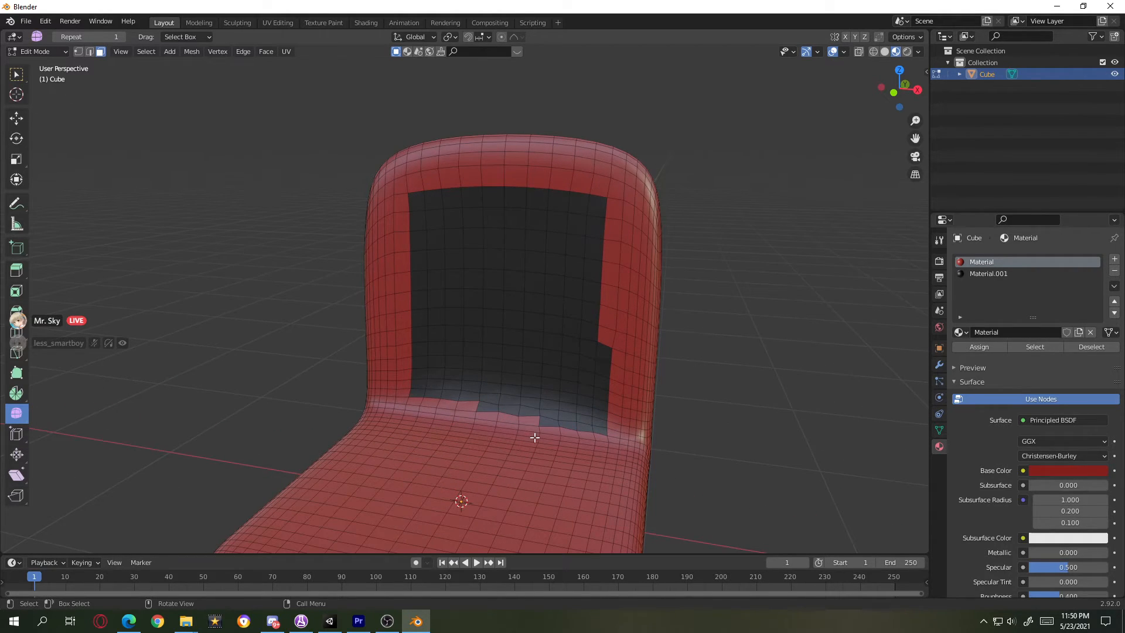
click(498, 502)
click(522, 461)
click(503, 497)
click(470, 460)
key(1)
click(552, 495)
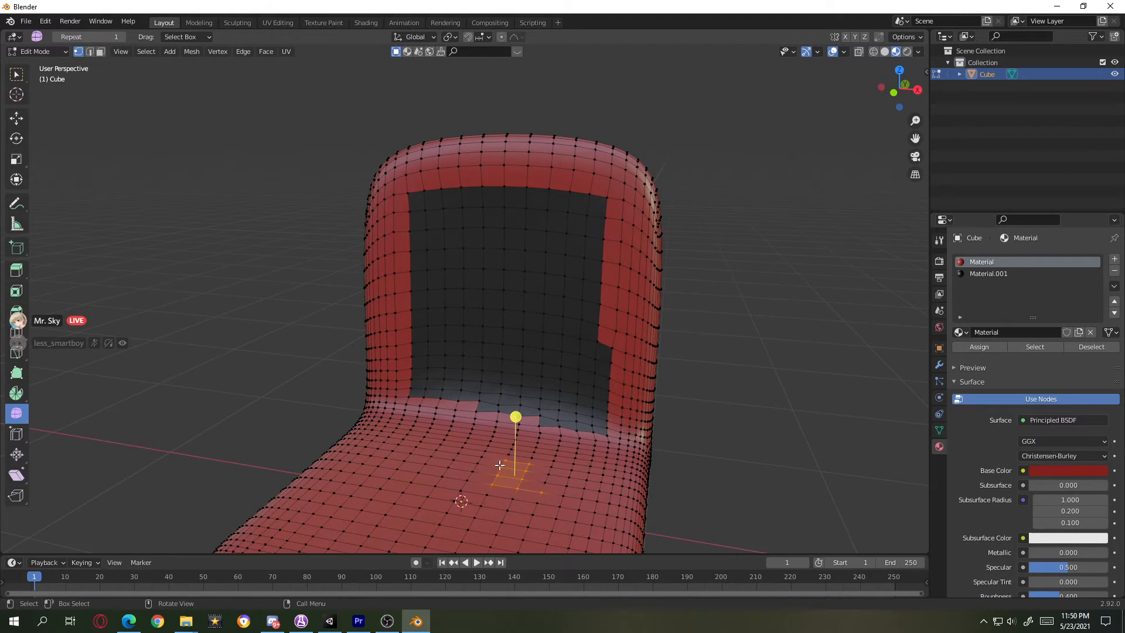
click(522, 479)
drag(490, 463, 512, 478)
key(2)
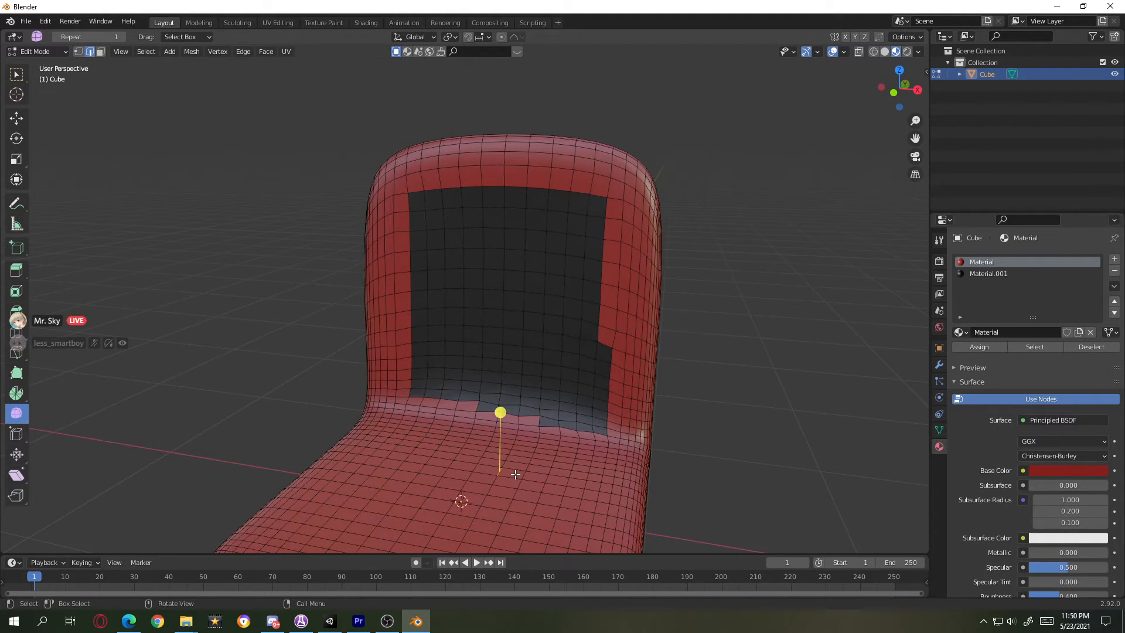
click(515, 474)
scroll(531, 503, up, 4)
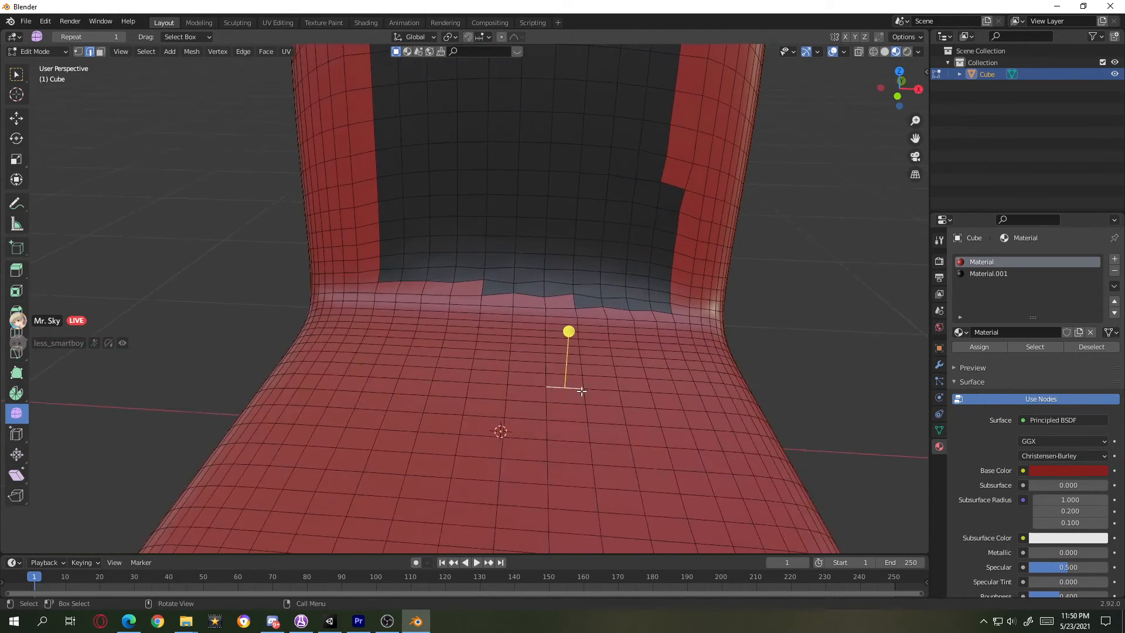
key(3)
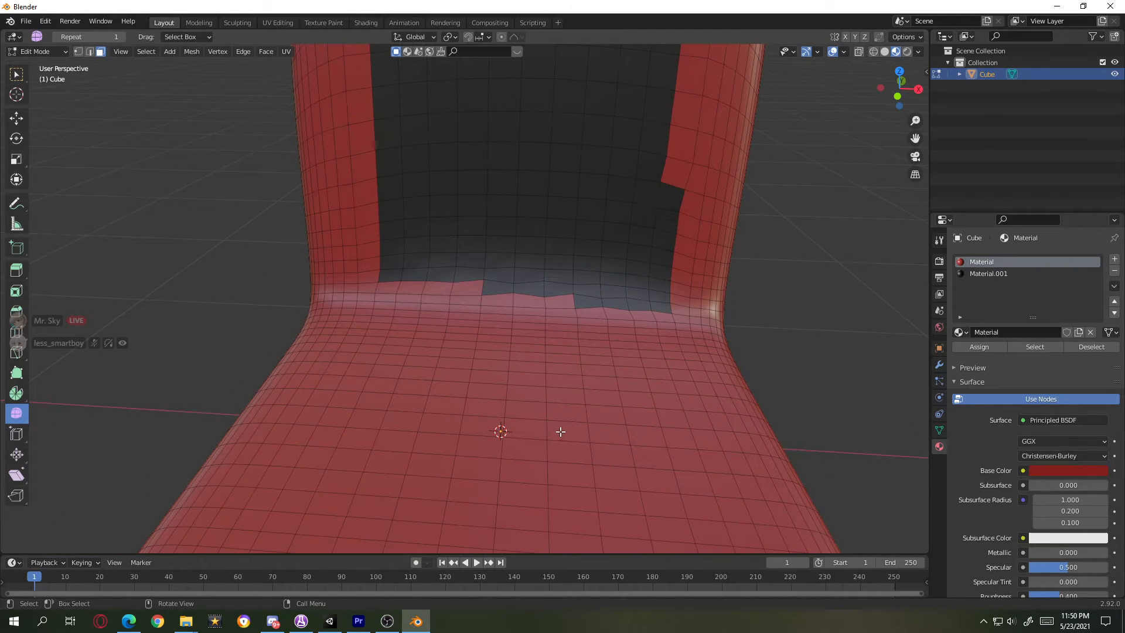
- Add a third material slot, assign it to a single face in the middle of the seat, and reselect that face
click(567, 431)
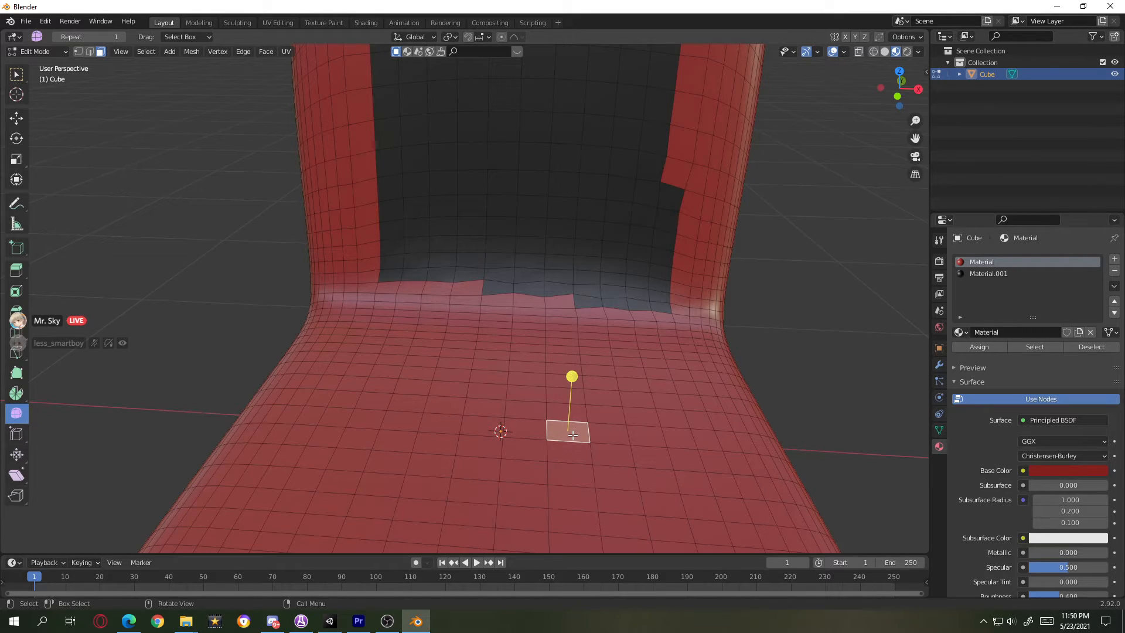
click(978, 273)
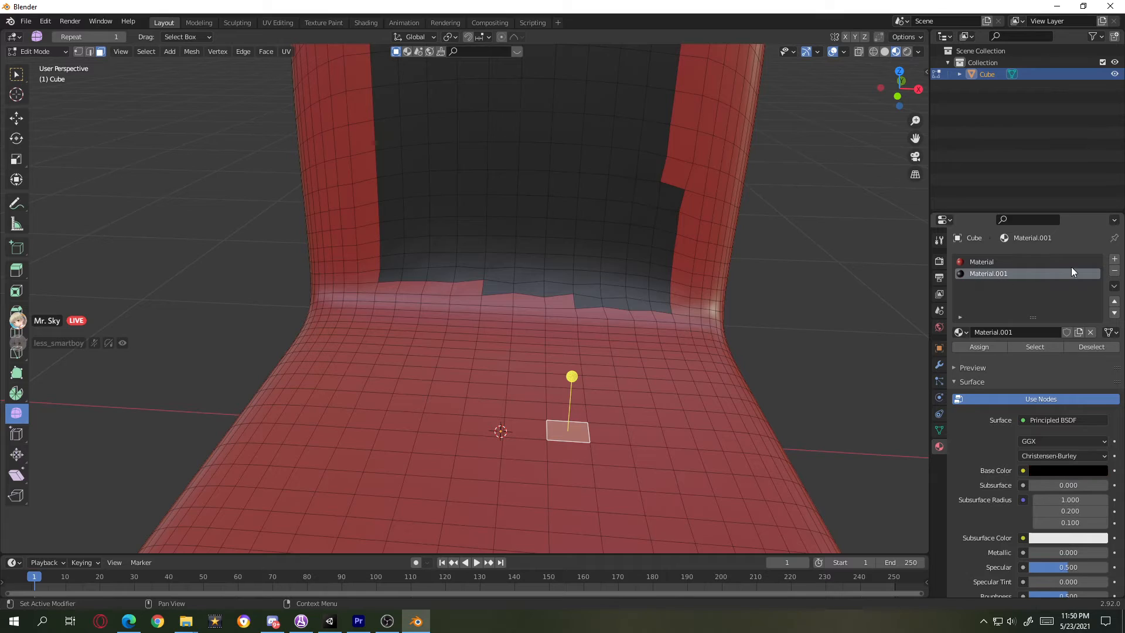
click(1115, 259)
click(979, 347)
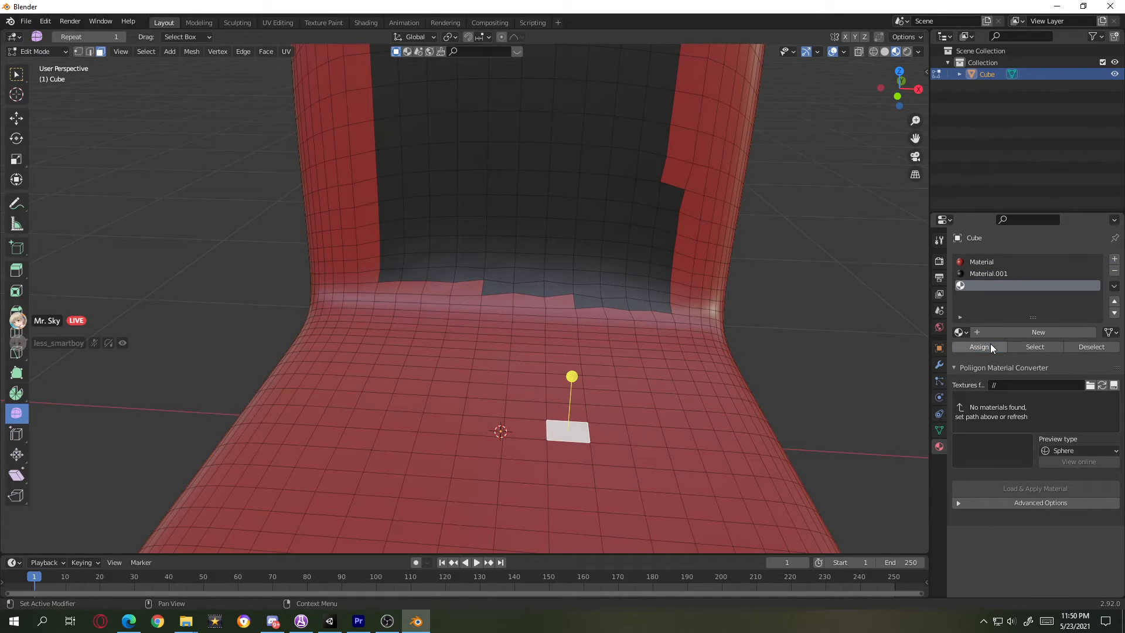
click(573, 445)
click(592, 431)
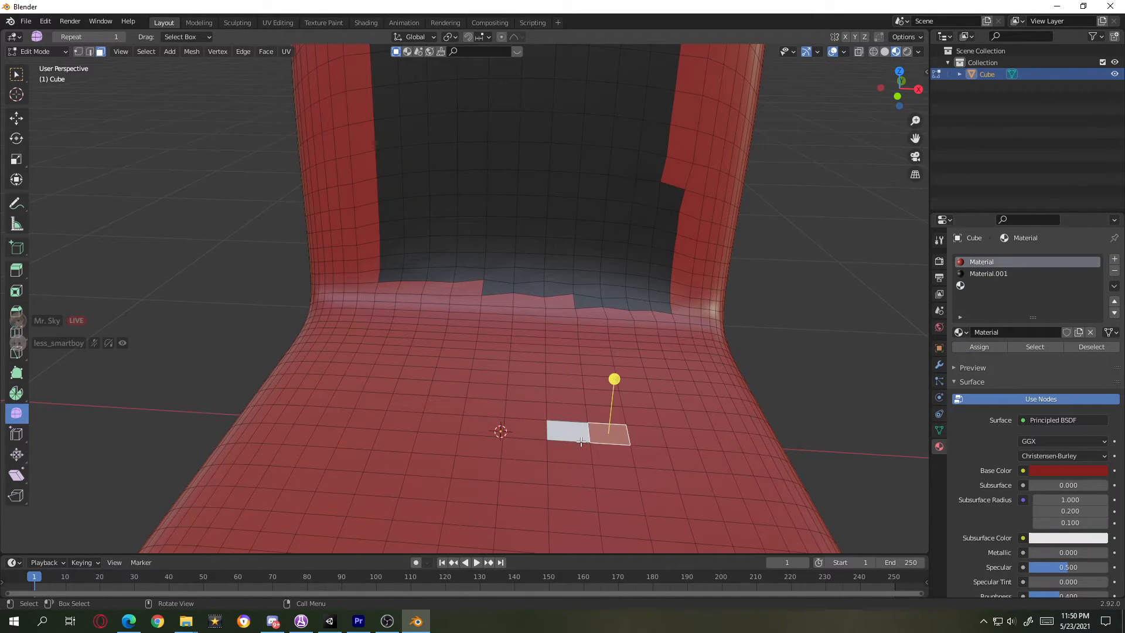
click(578, 436)
- Create a new material in the third slot and set its base color to magenta
click(998, 333)
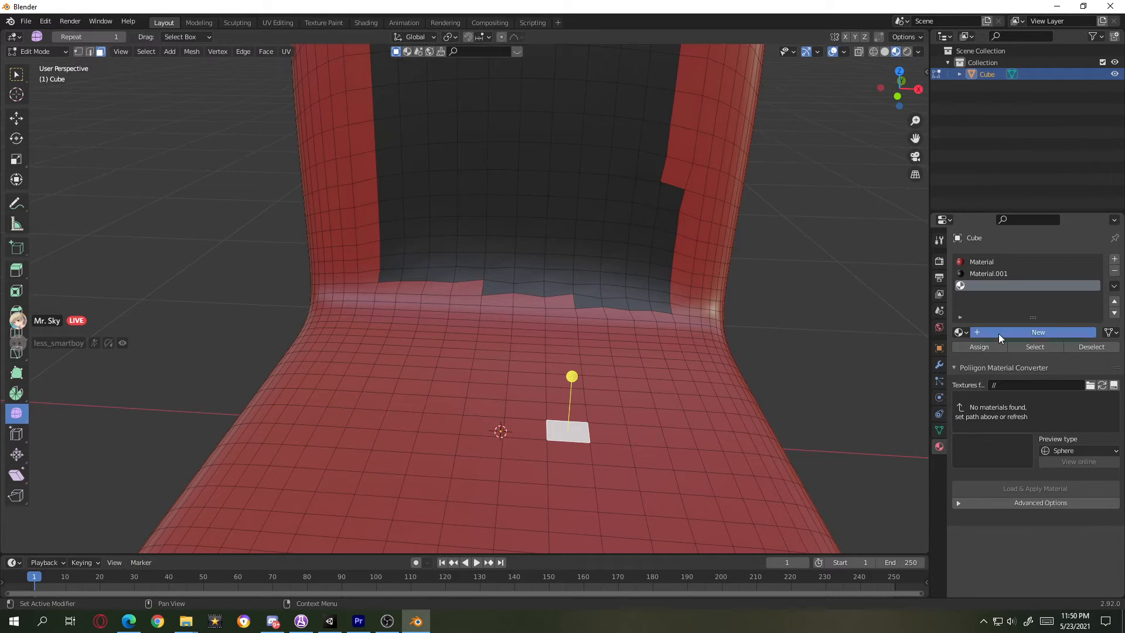
click(1065, 473)
mouse_move(1051, 335)
mouse_down()
mouse_move(1048, 319)
mouse_move(1028, 339)
mouse_move(1087, 346)
mouse_move(1078, 363)
mouse_up()
click(691, 406)
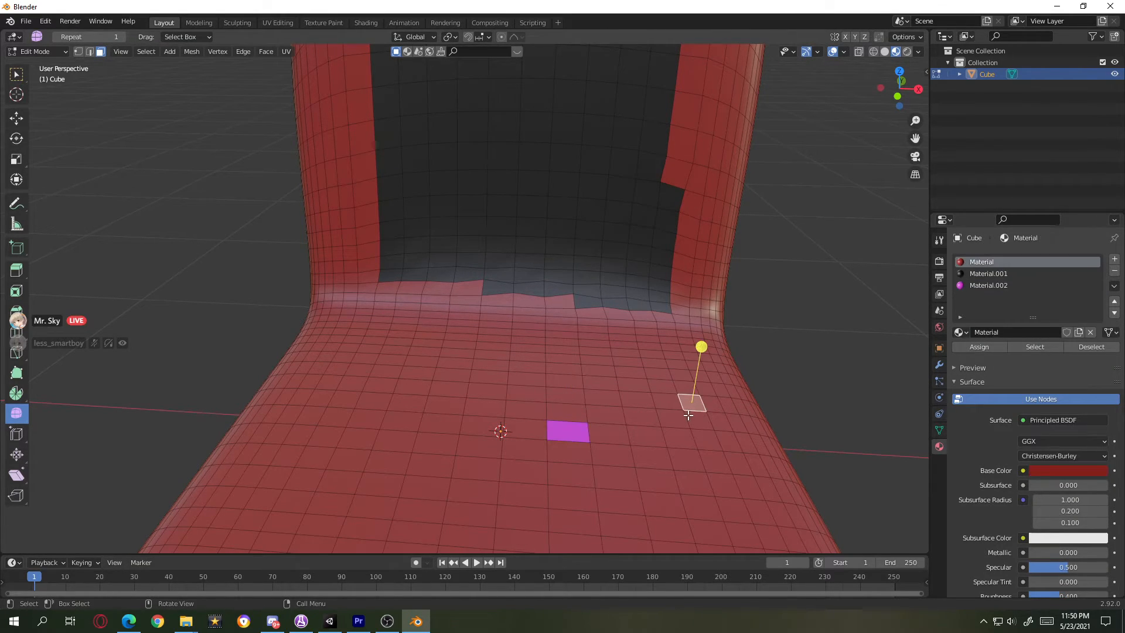
- Try smoothing the entire chair mesh with the Smooth tool and undo it
key(Tab)
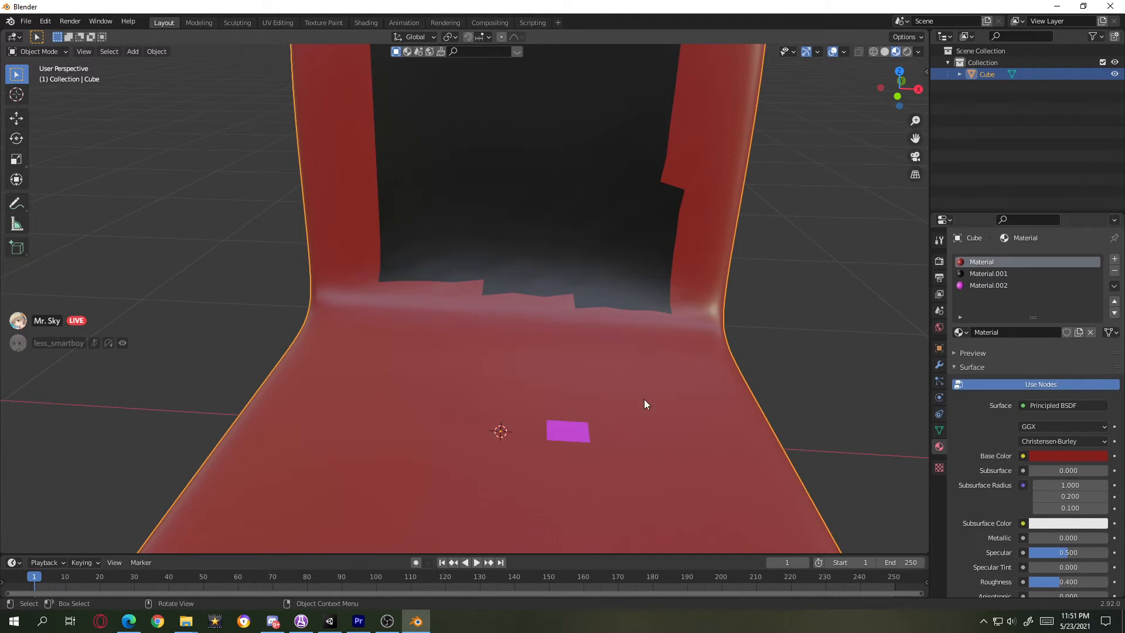
key(Tab)
scroll(646, 402, down, 4)
key(a)
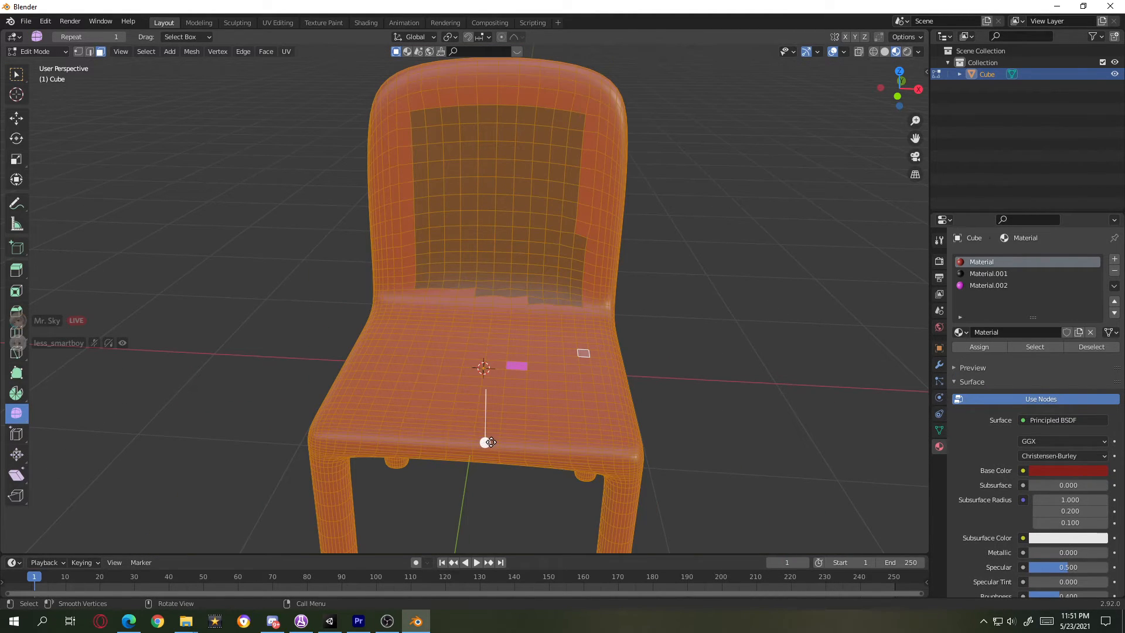
drag(491, 443, 539, 416)
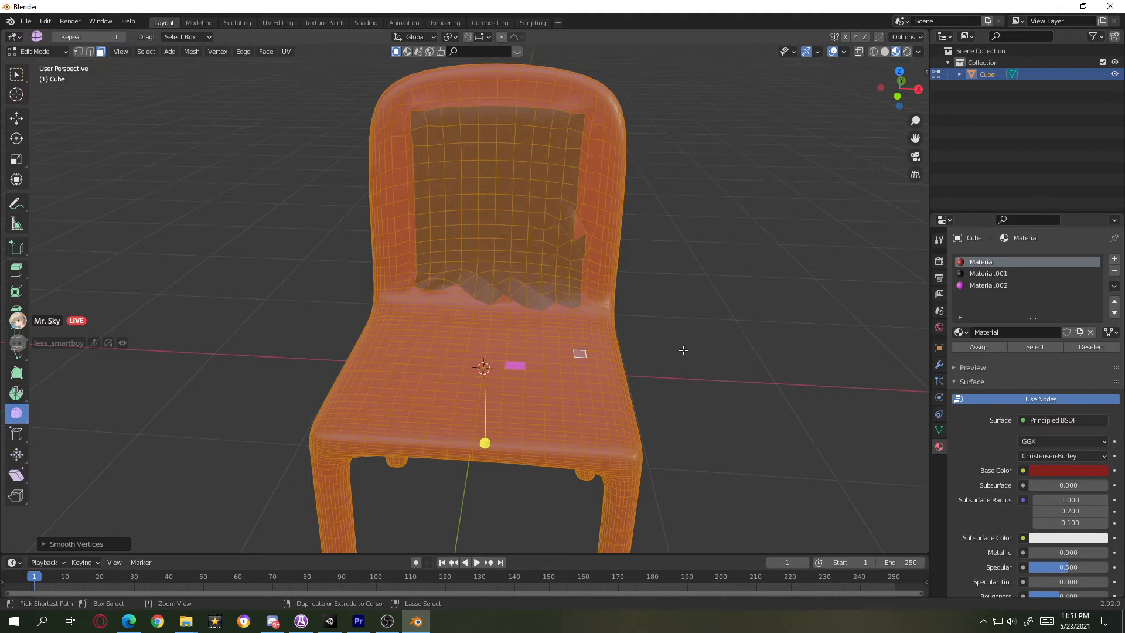
key(ctrl+z)
key(Tab)
key(Tab)
- Select the magenta seat face and remove its material slot, Material.002, in Object Mode
click(518, 366)
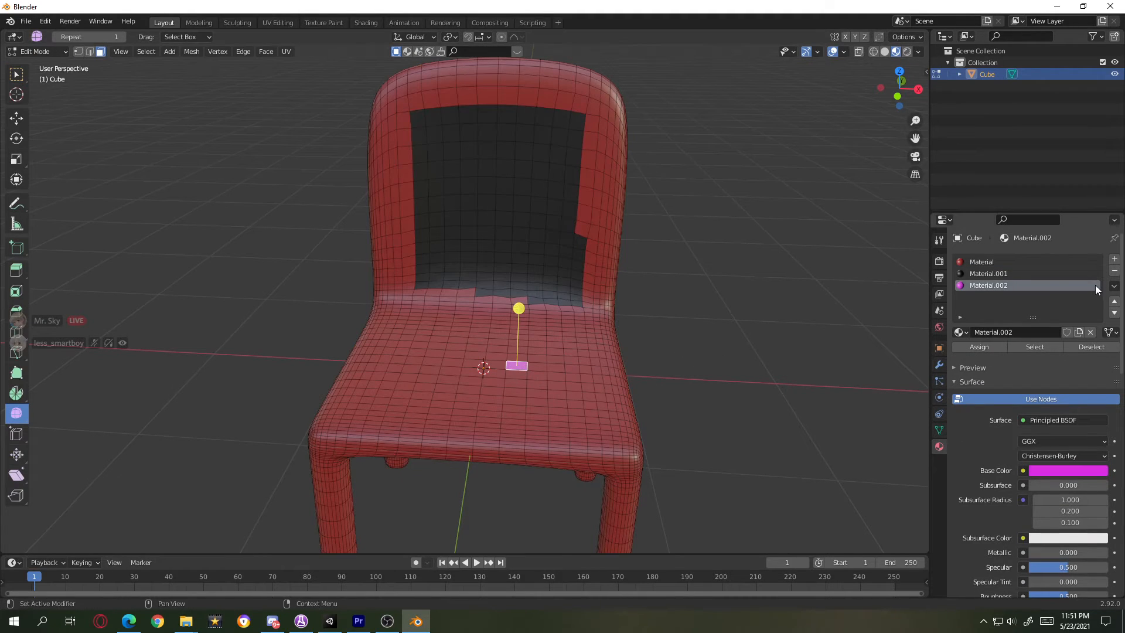
click(1114, 271)
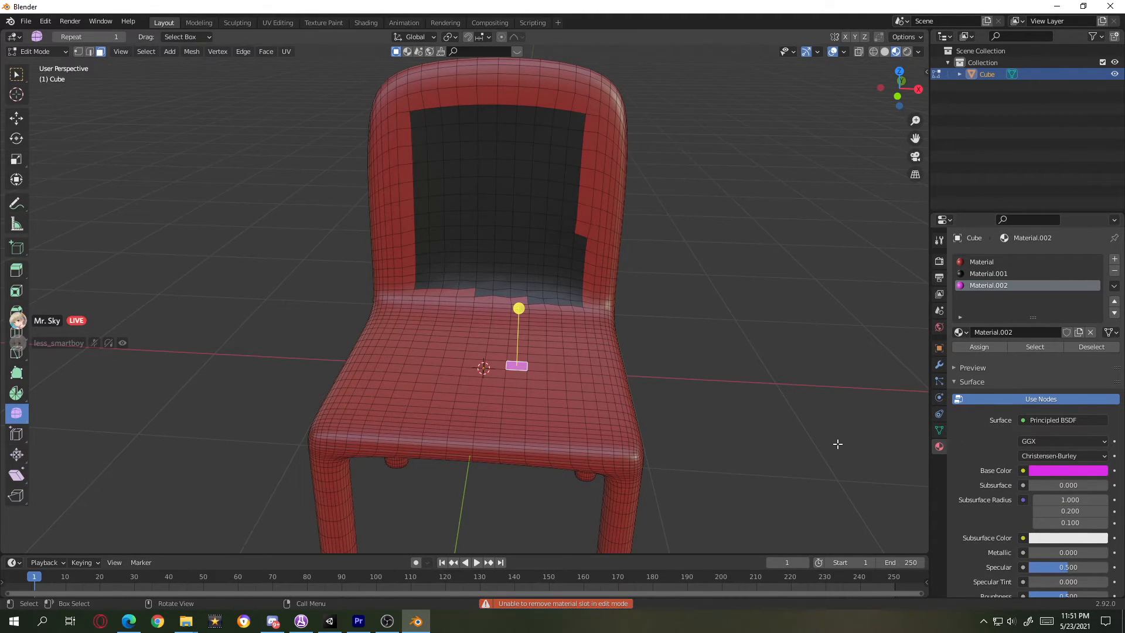
key(Tab)
click(1114, 271)
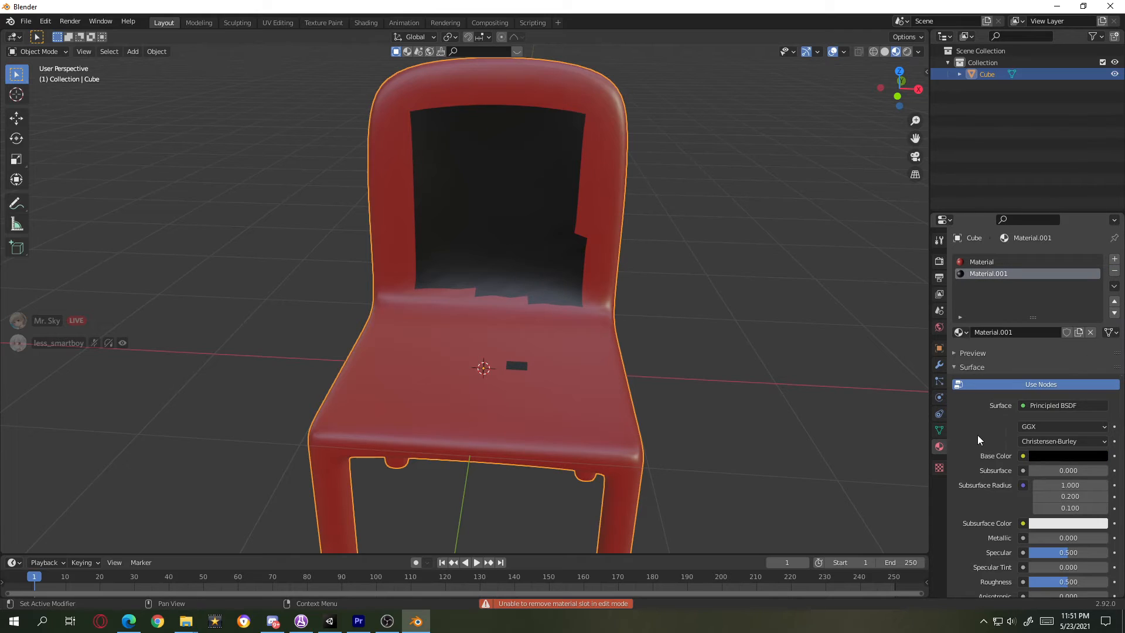
- Add a Wireframe modifier to the chair and inspect the result in Object Mode
click(937, 364)
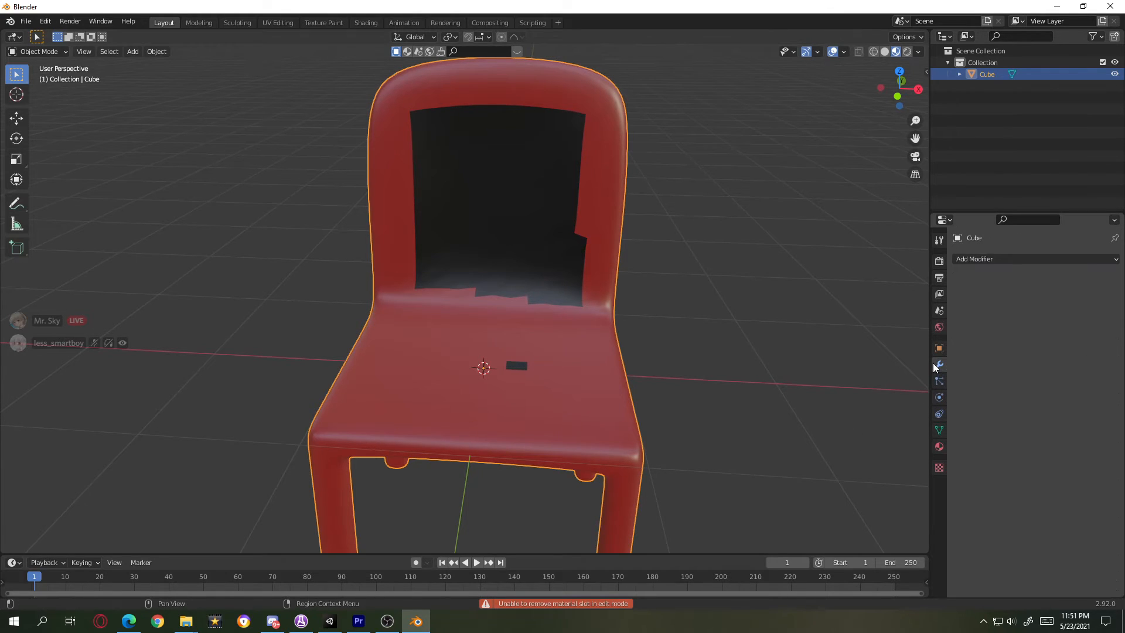
click(984, 259)
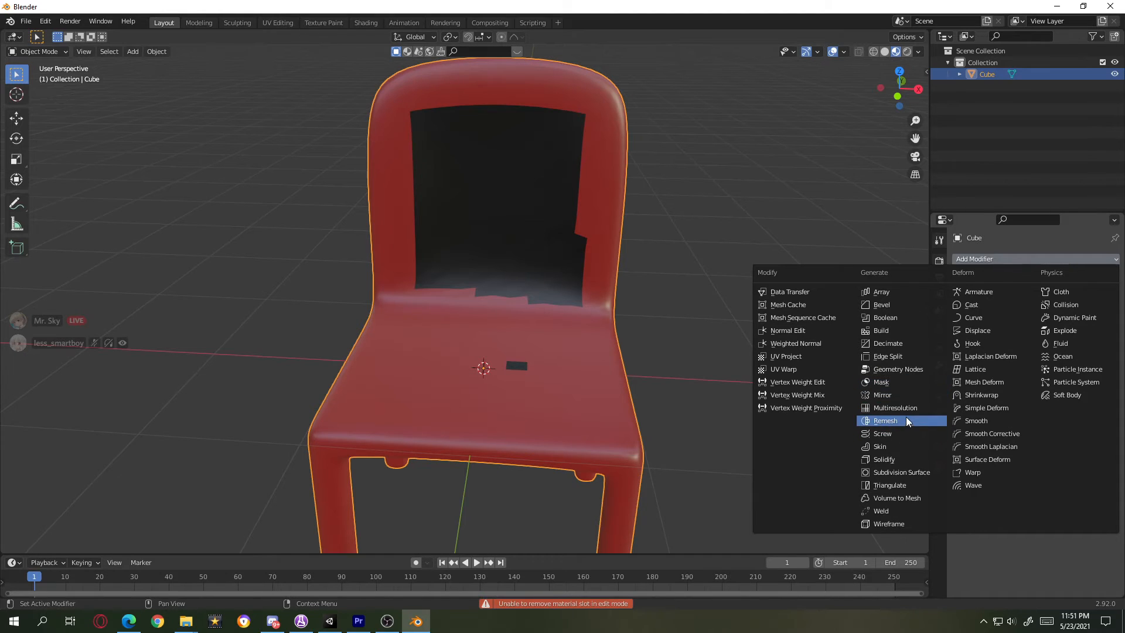
click(887, 526)
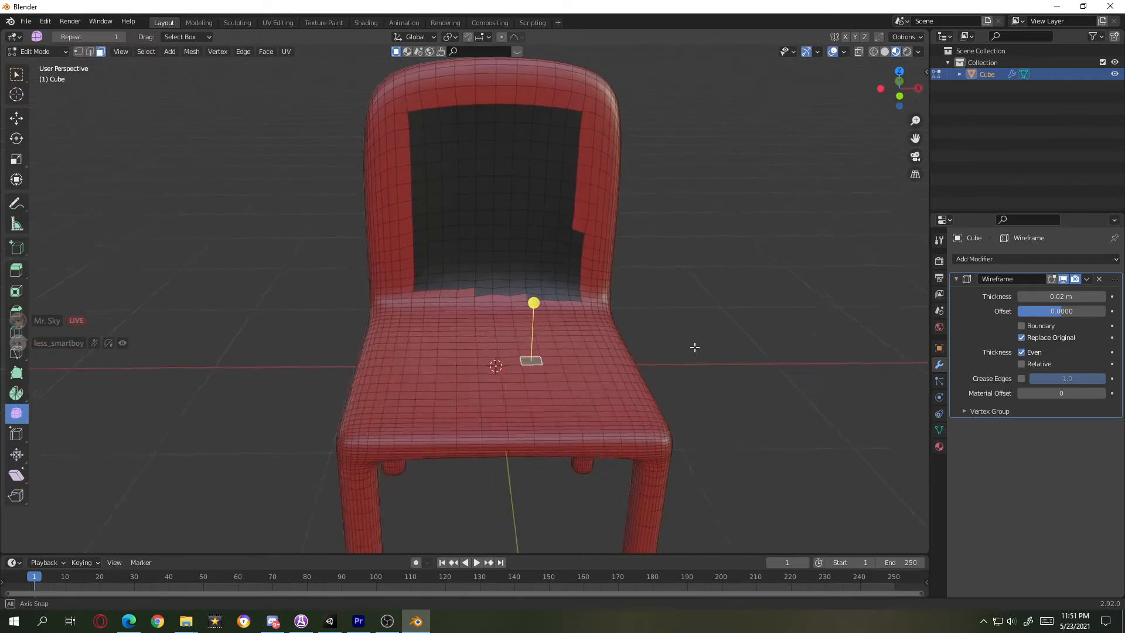
click(686, 341)
middle_drag(696, 341, 624, 335)
scroll(624, 331, up, 6)
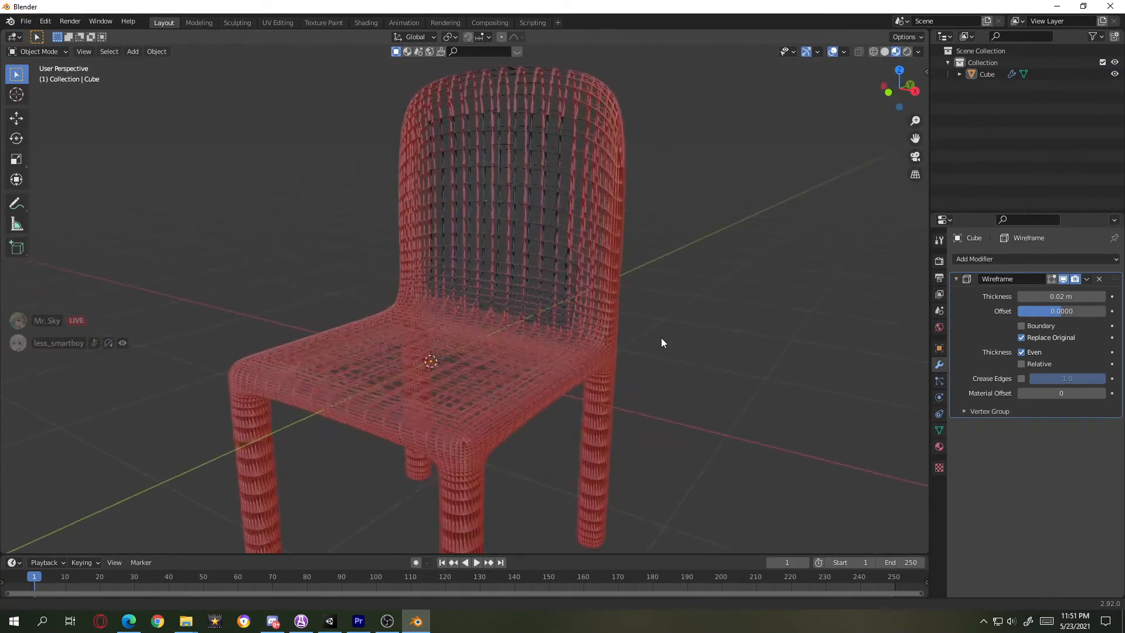
- Set the Wireframe modifier's thickness to 0.088 m and its offset to 1.0000, checking the effect on the backrest
drag(1055, 296, 1084, 296)
middle_drag(610, 319, 575, 332)
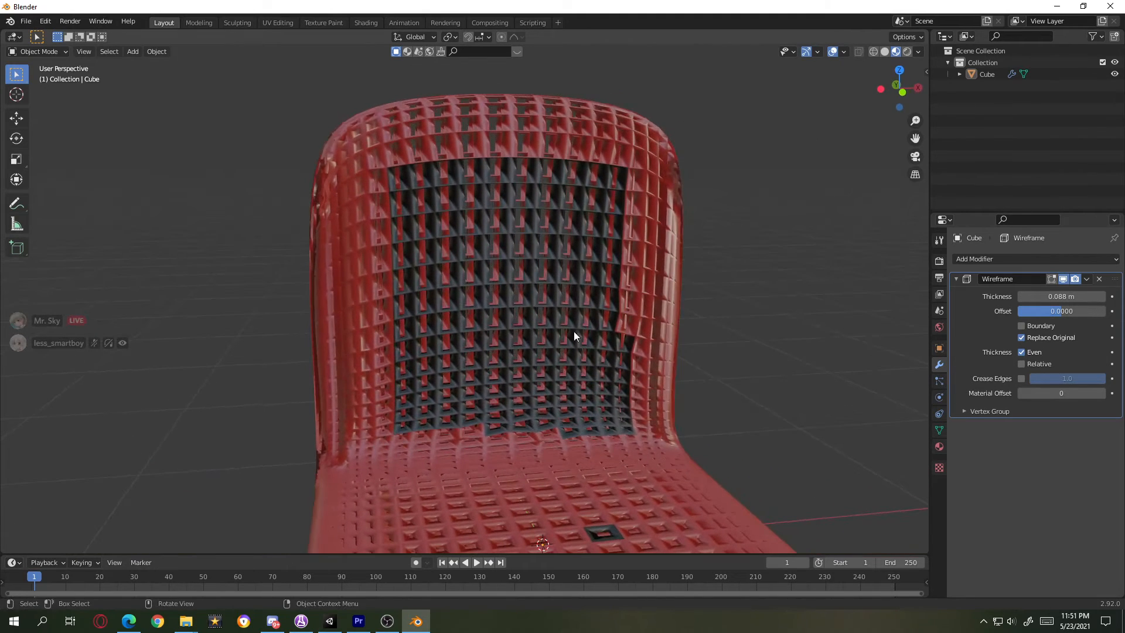
drag(1061, 311, 1104, 311)
middle_drag(362, 340, 405, 336)
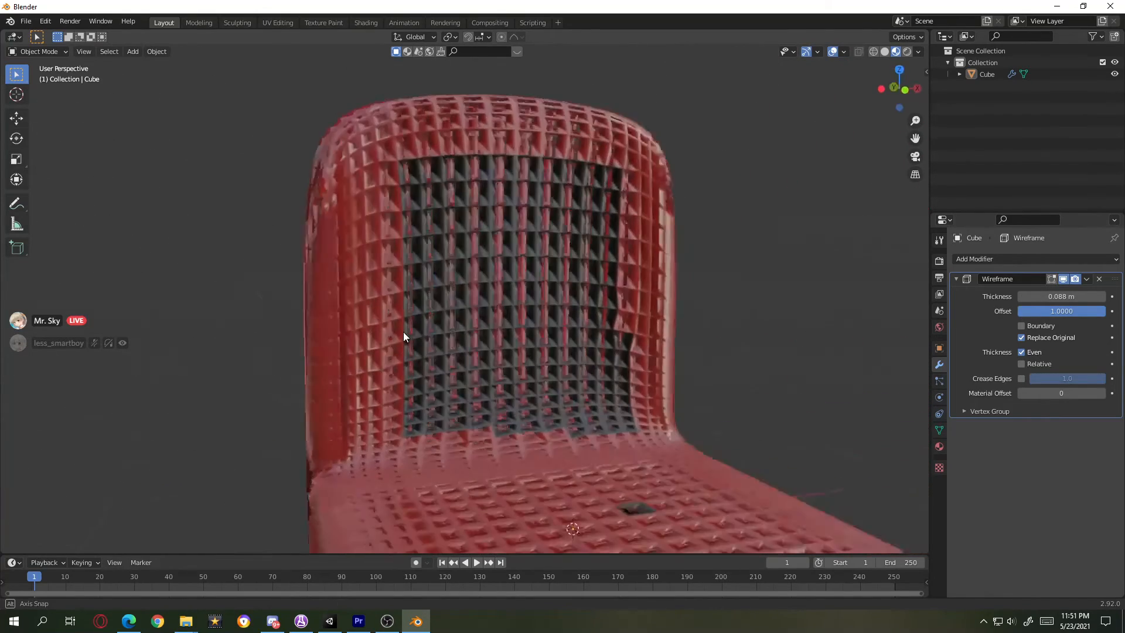
- Try moving the chair along the Z axis and undo the move
scroll(410, 346, down, 5)
click(519, 347)
key(g)
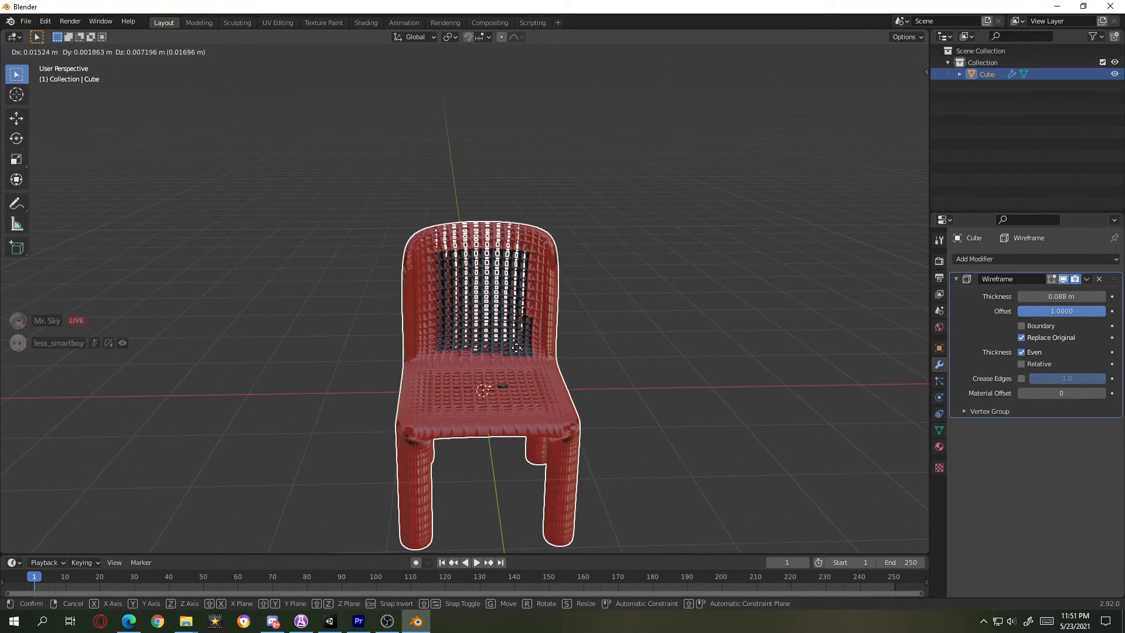
key(z)
click(496, 347)
key(ctrl+z)
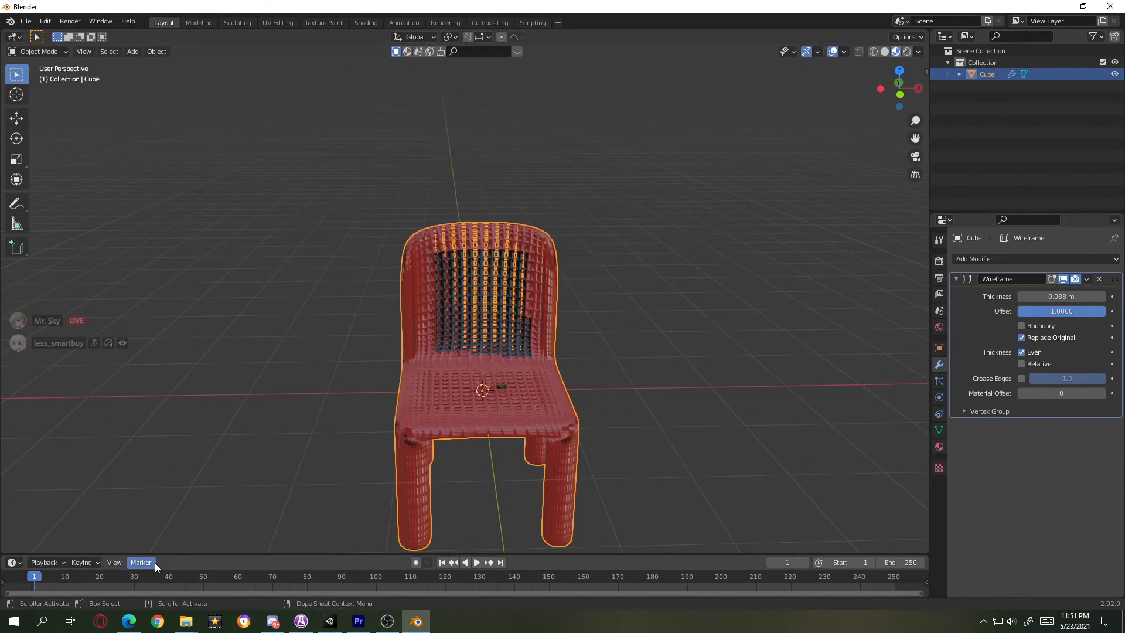
- Enlarge the timeline, reveal its channel list, and insert a Location keyframe for the chair at frame 1
drag(175, 555, 170, 485)
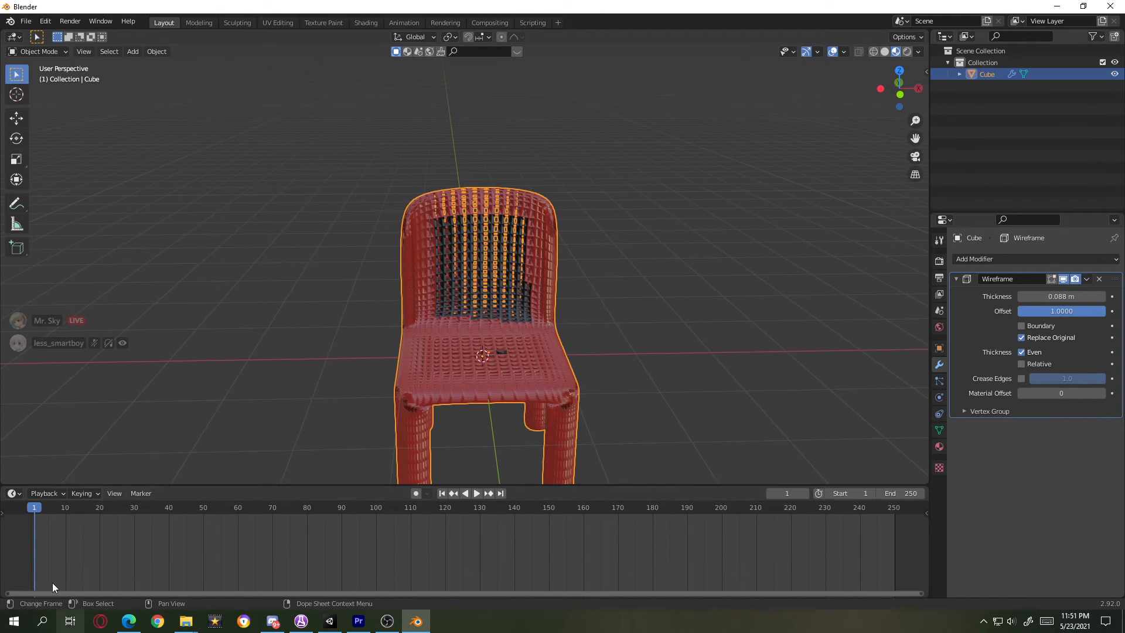
click(3, 513)
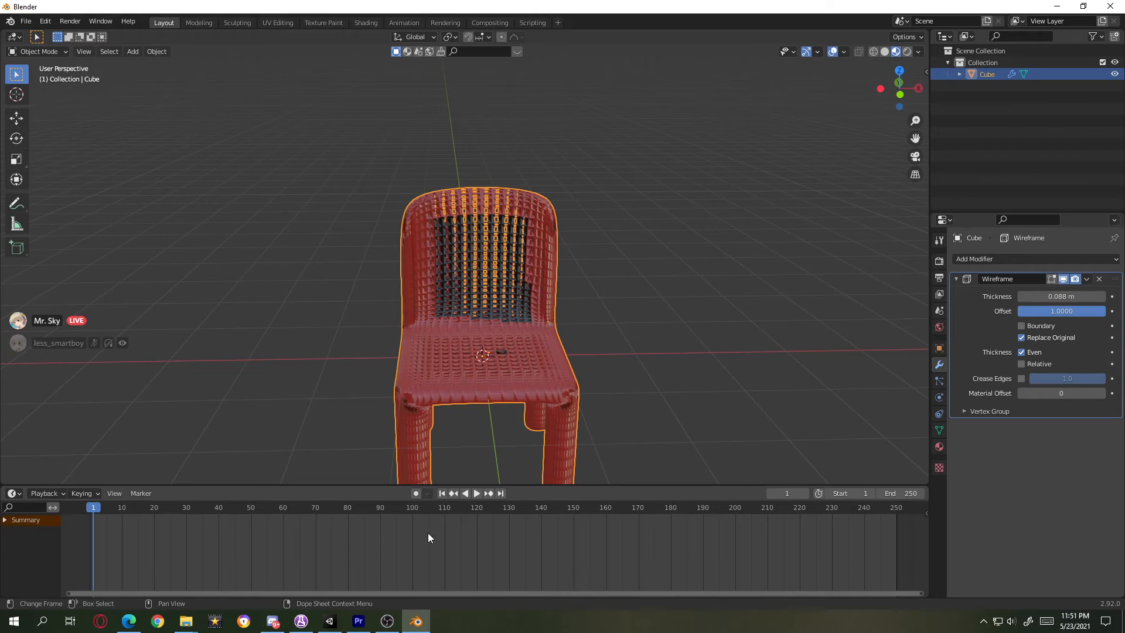
key(i)
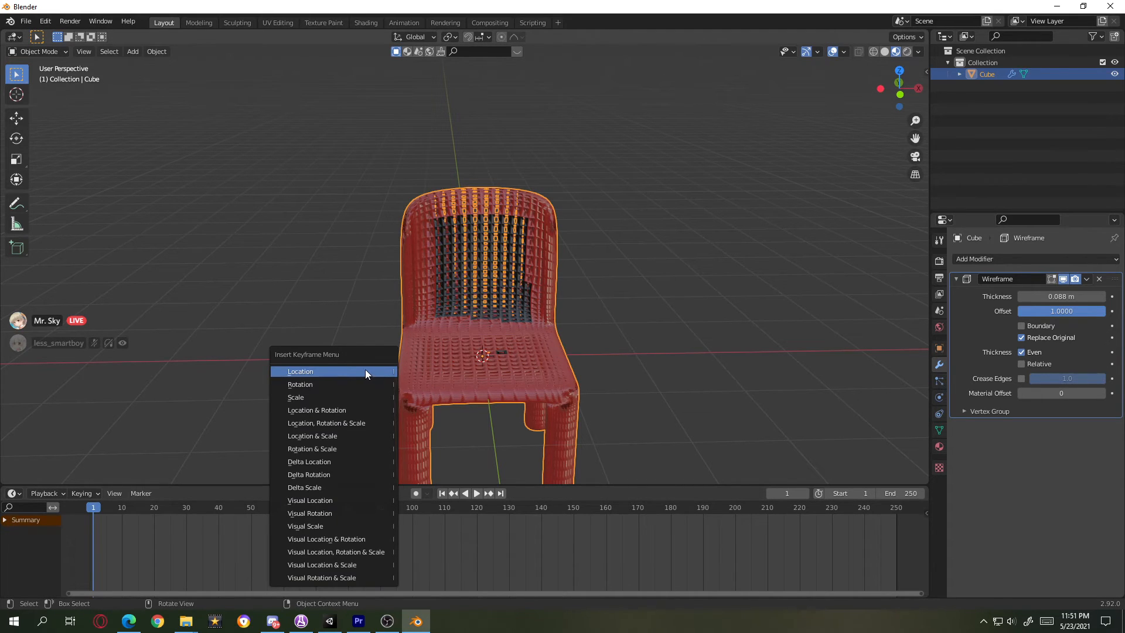
click(364, 371)
- Set the current frame to 130, move the chair up and far to the left of the origin, and insert a Location keyframe
key(g)
click(910, 99)
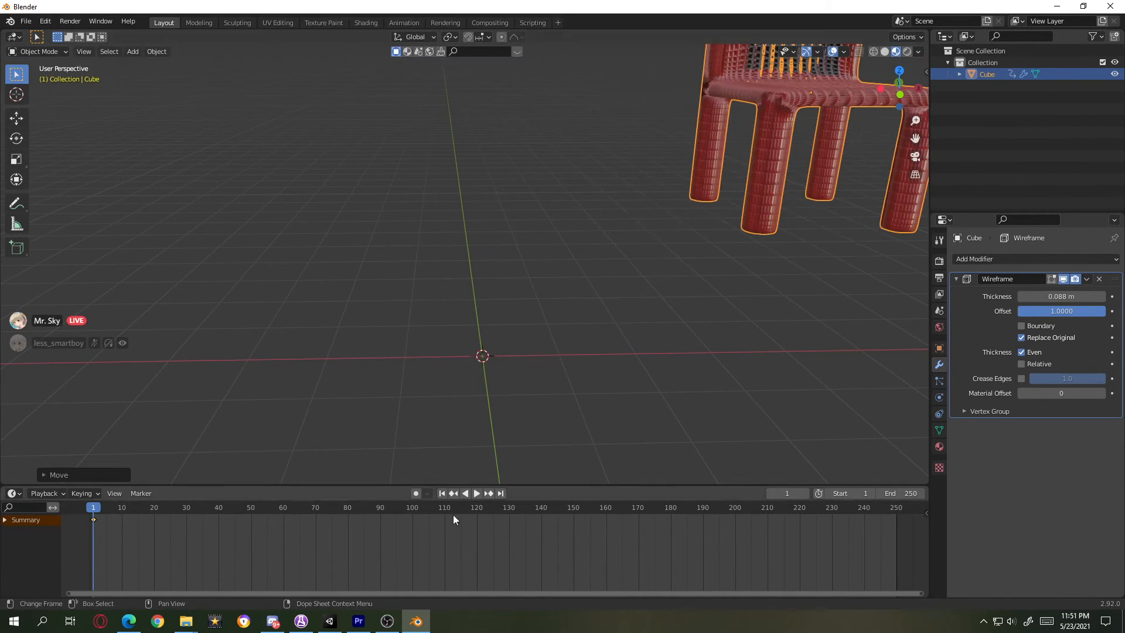
drag(485, 525, 508, 522)
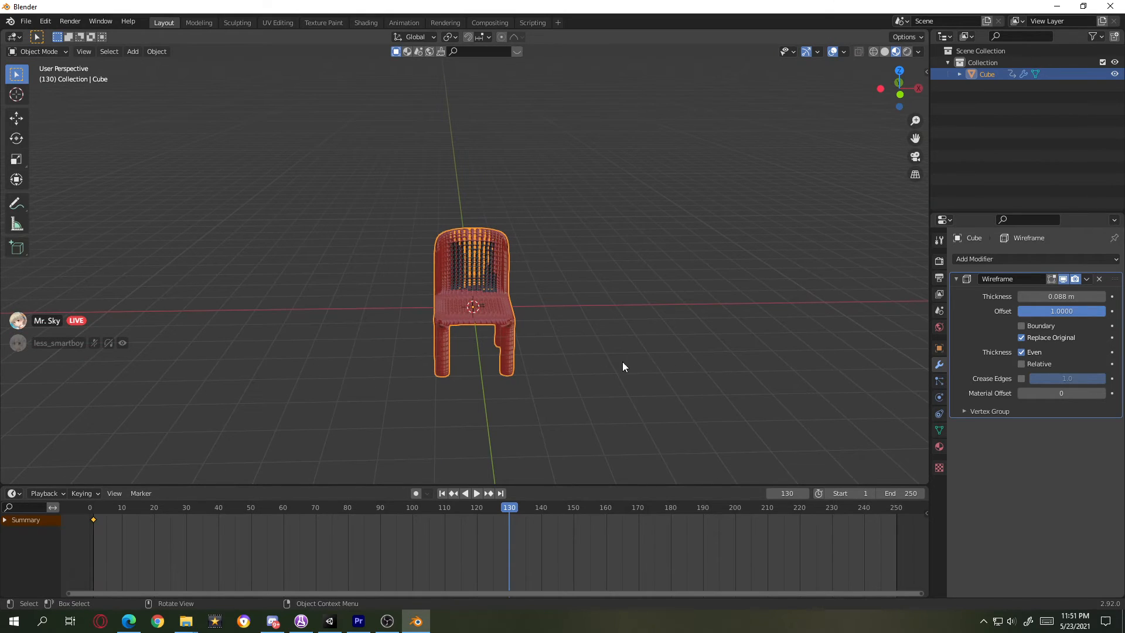
key(g)
click(309, 289)
key(i)
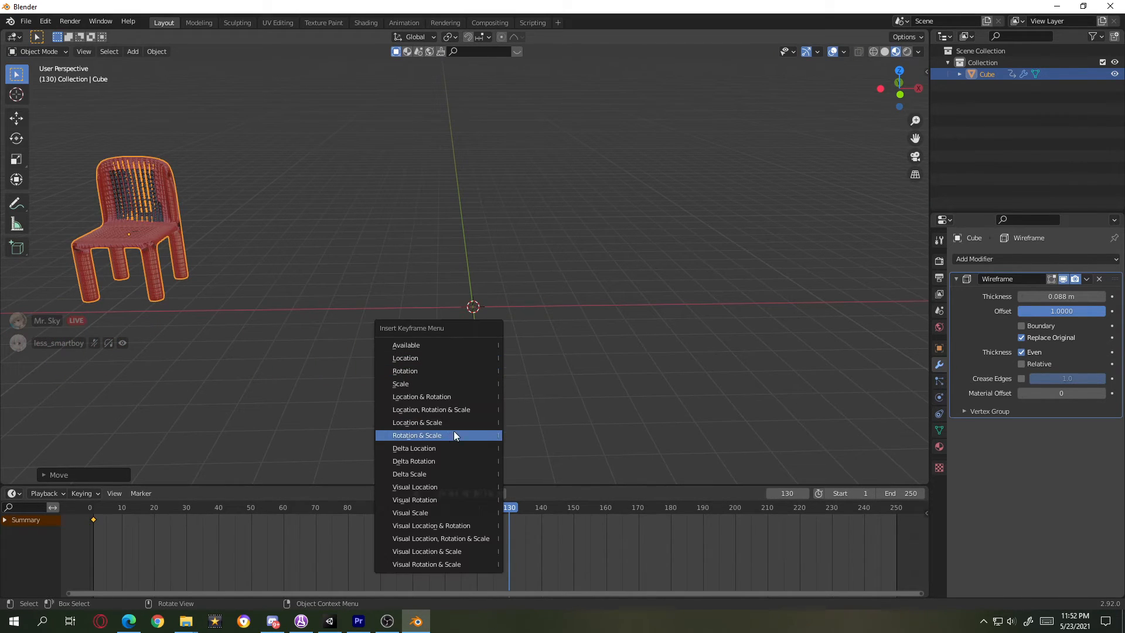
click(442, 358)
- Play the chair's movement animation from frame 0 and watch it from a different viewing angle
drag(301, 503, 90, 508)
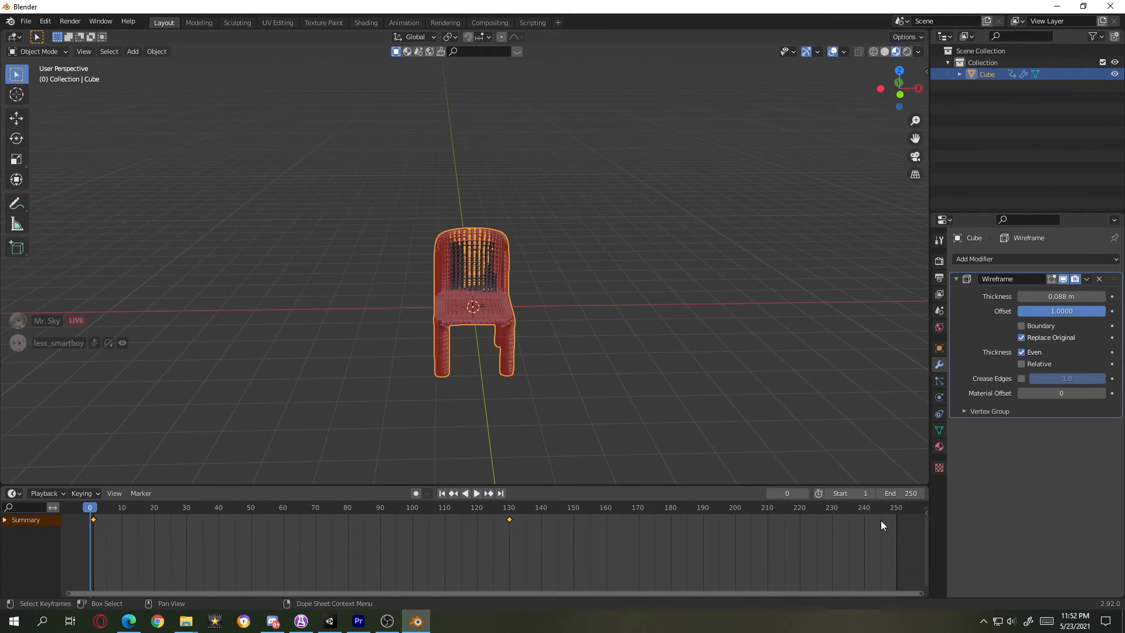
key(space)
click(509, 425)
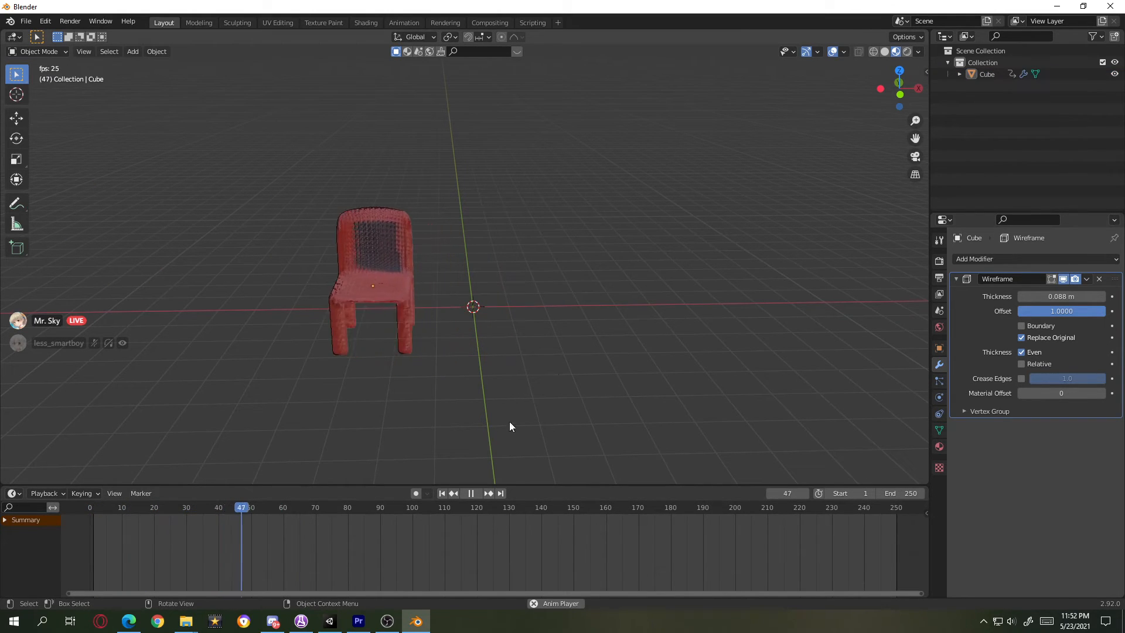
middle_drag(509, 422, 582, 346)
shift+middle_drag(476, 321, 698, 370)
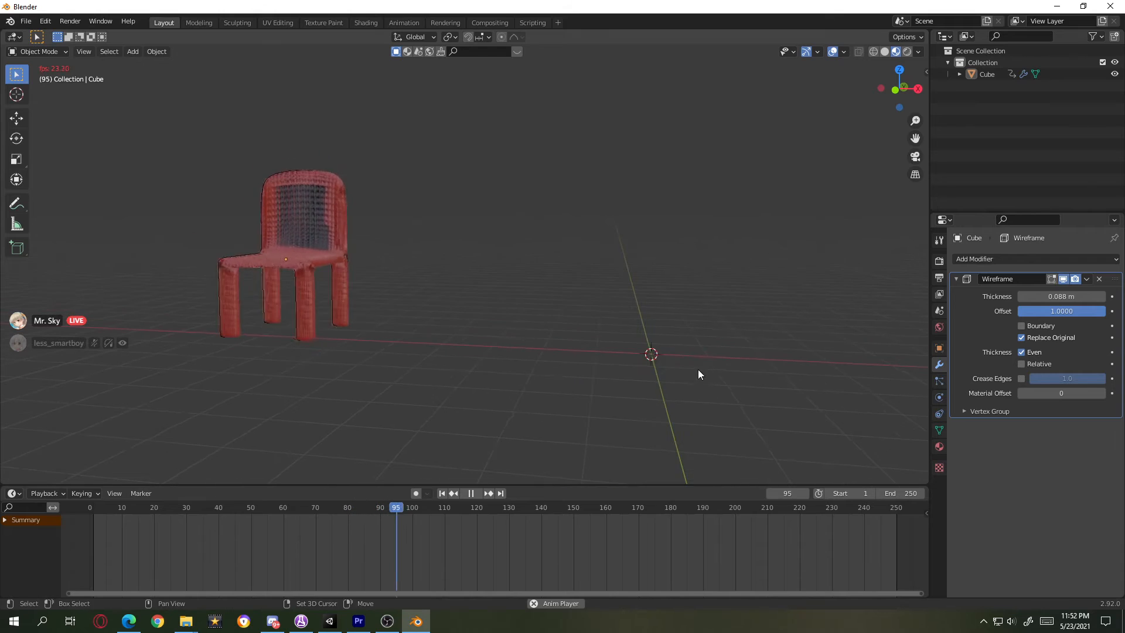
- Remove the chair's Wireframe modifier and its dark backrest material, and stop the animation playback
click(1099, 279)
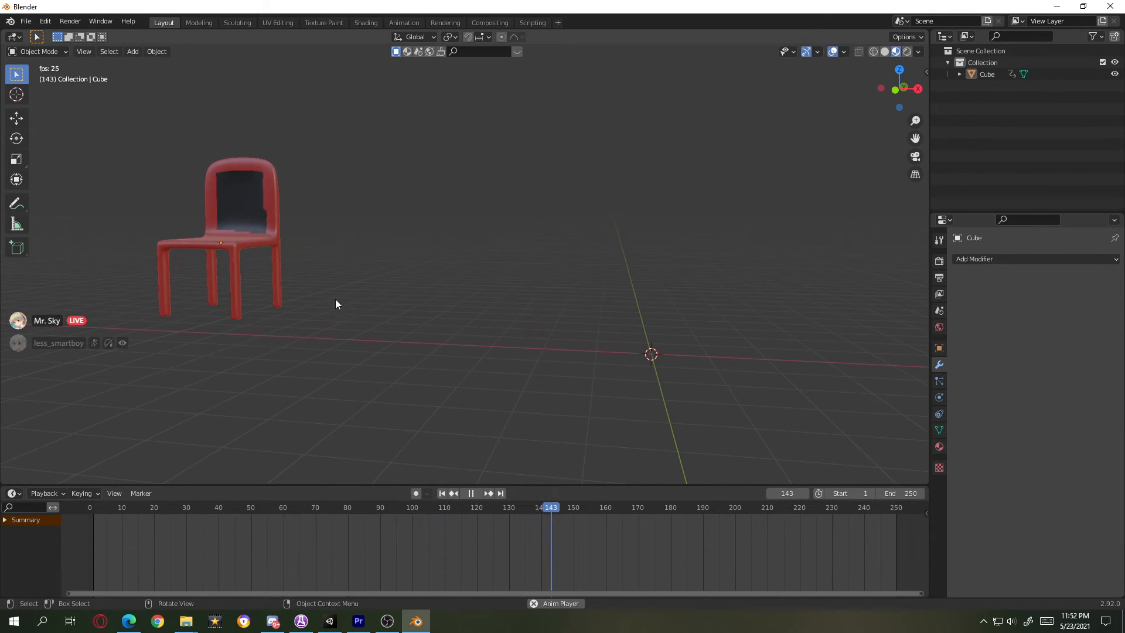
click(939, 447)
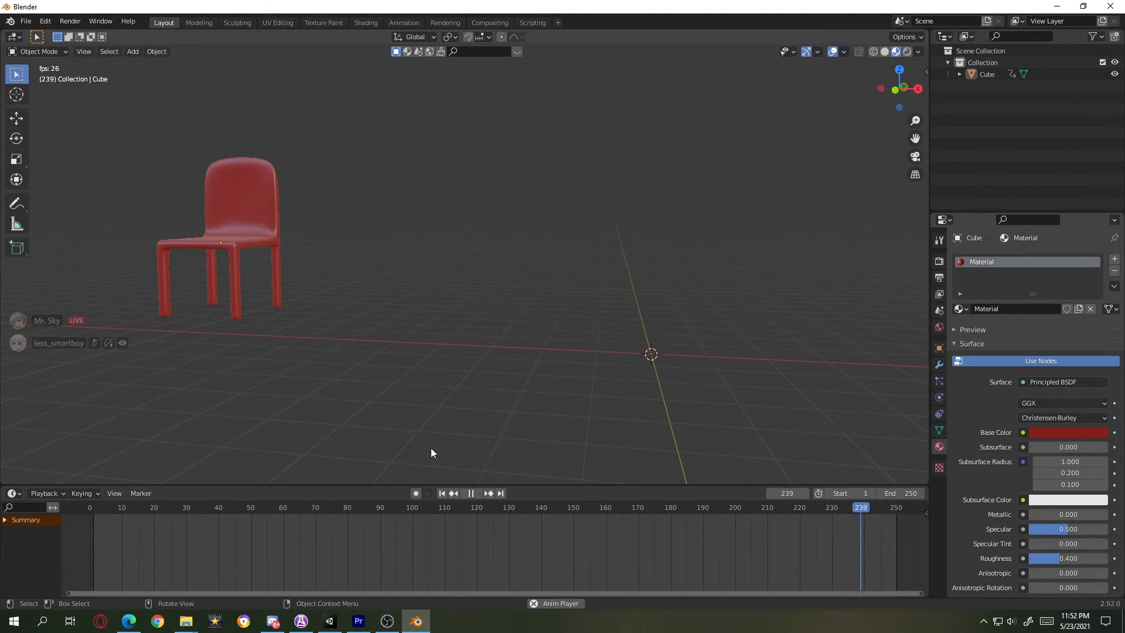
middle_drag(240, 333, 287, 338)
middle_drag(671, 365, 624, 364)
key(space)
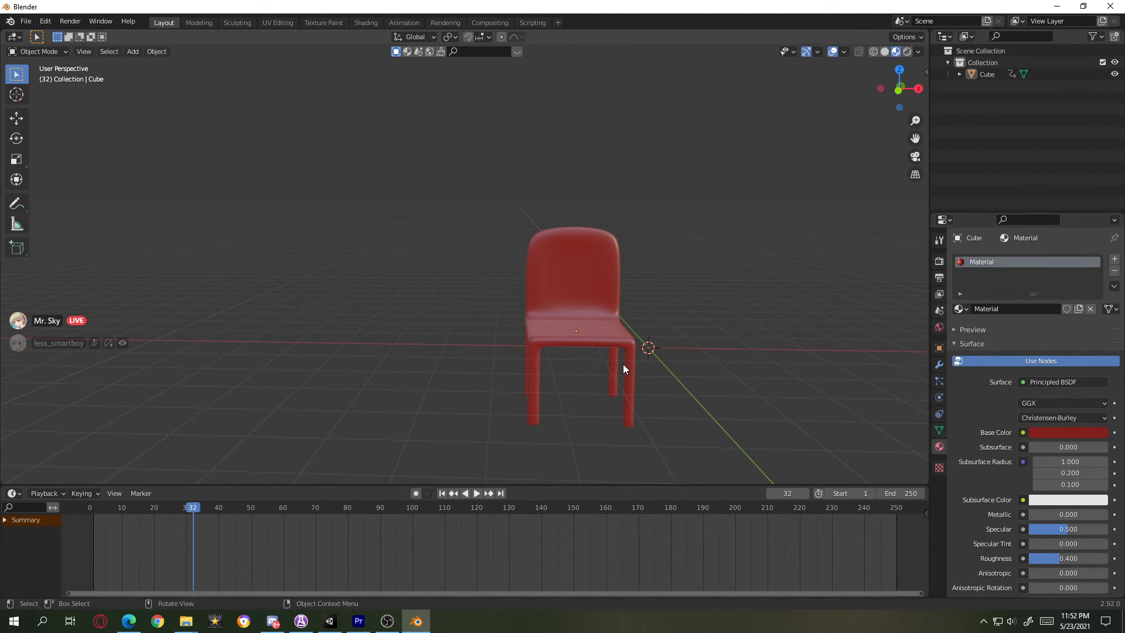
- Start an FBX export of the chair scene and set the Path Mode to Copy
click(25, 22)
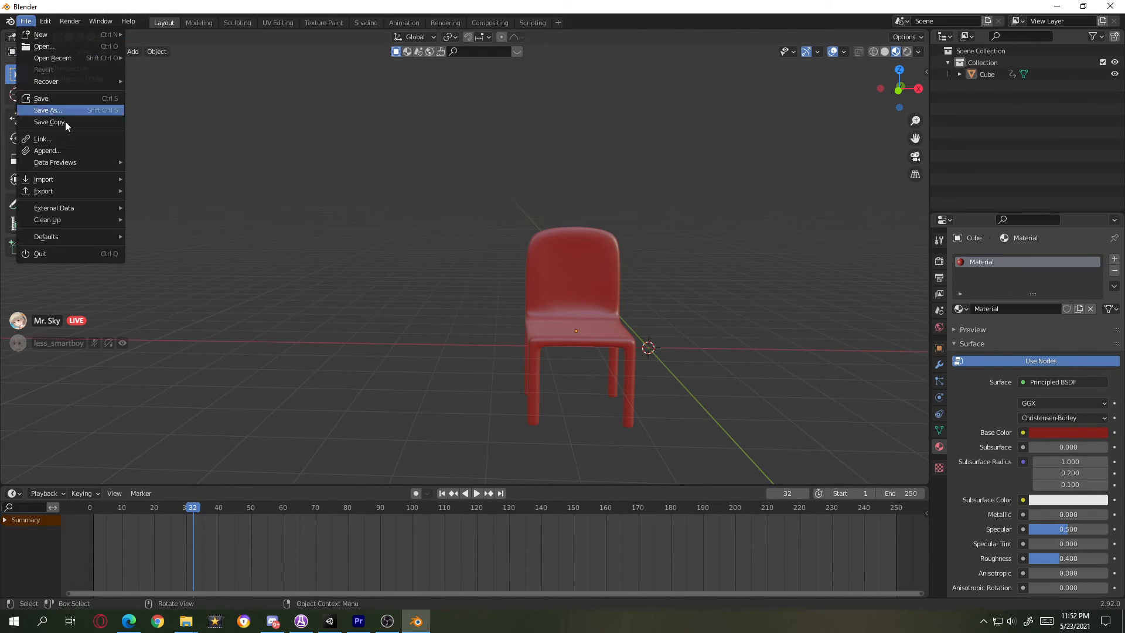
mouse_move(61, 191)
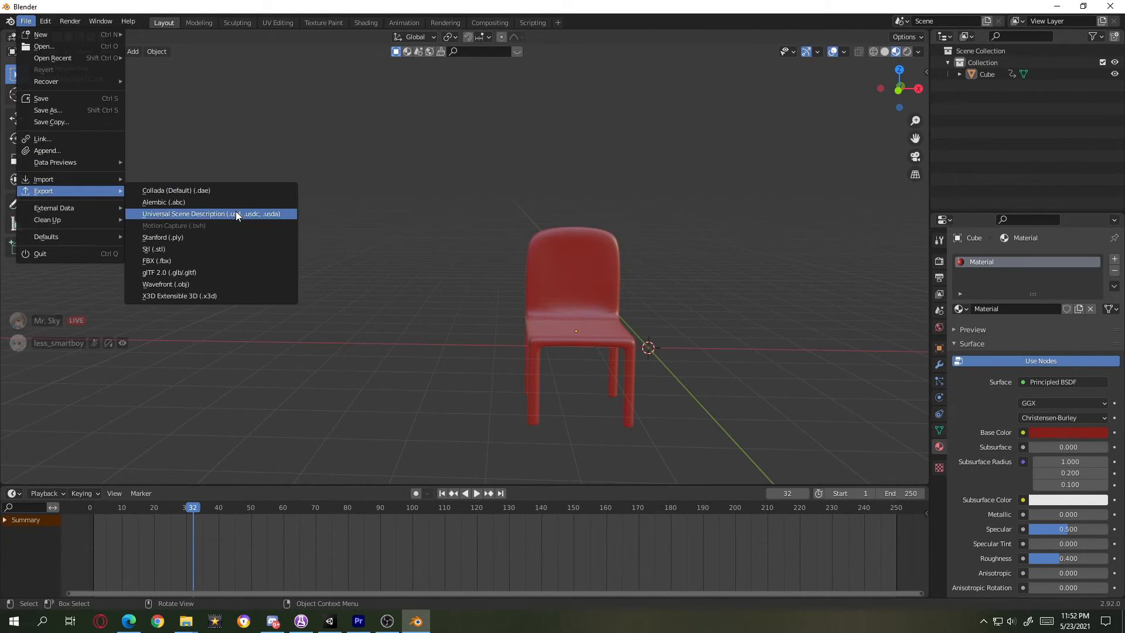
click(219, 262)
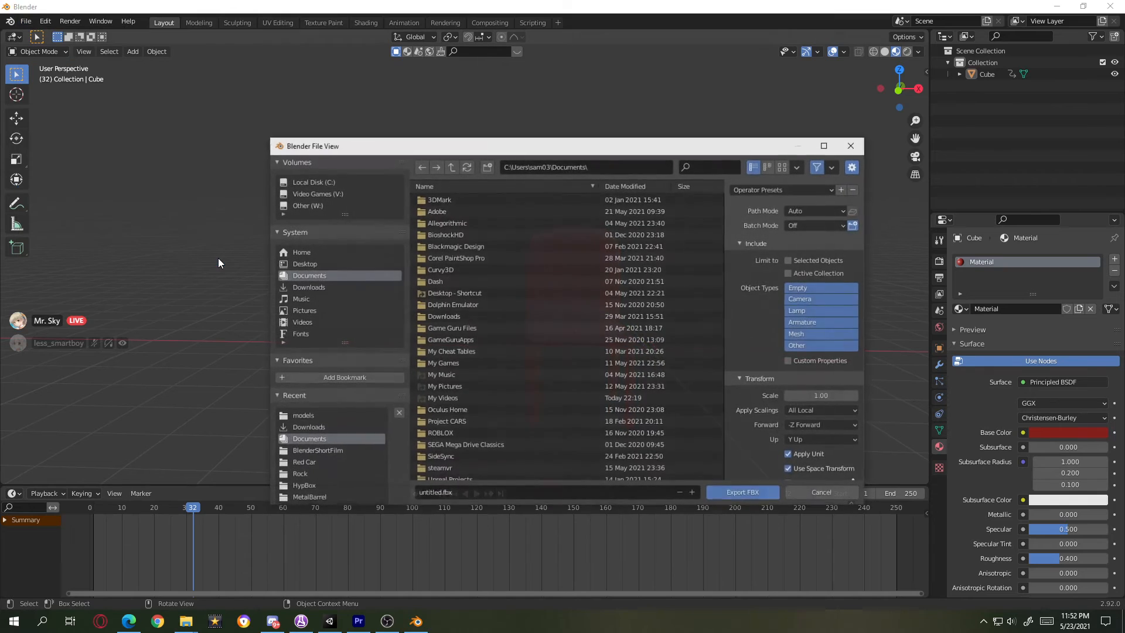
click(807, 211)
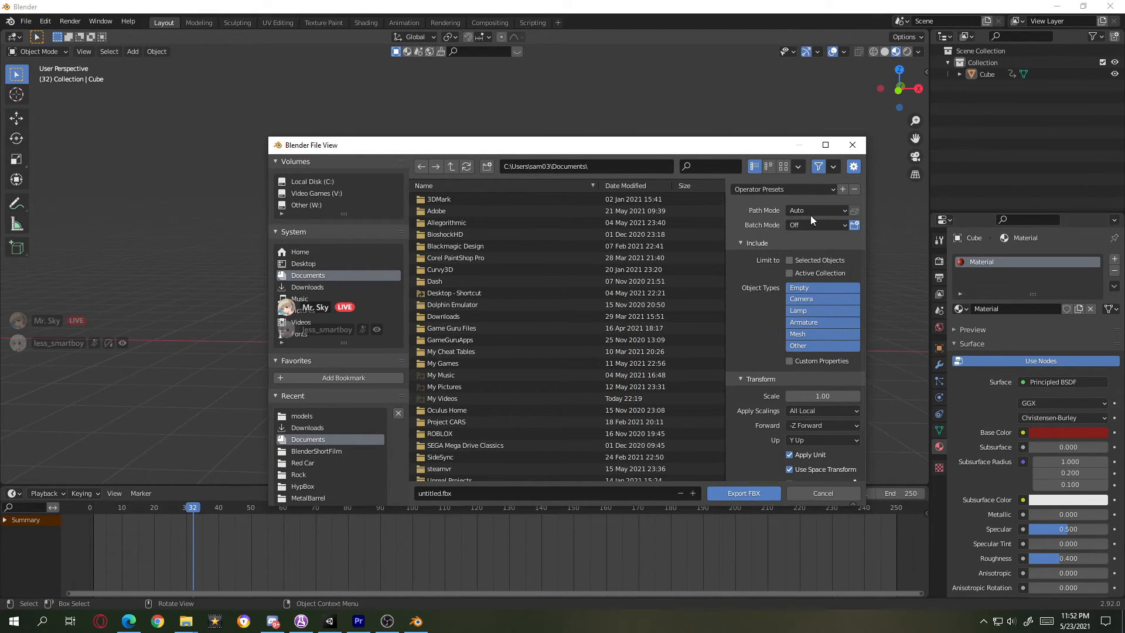
click(812, 211)
click(820, 288)
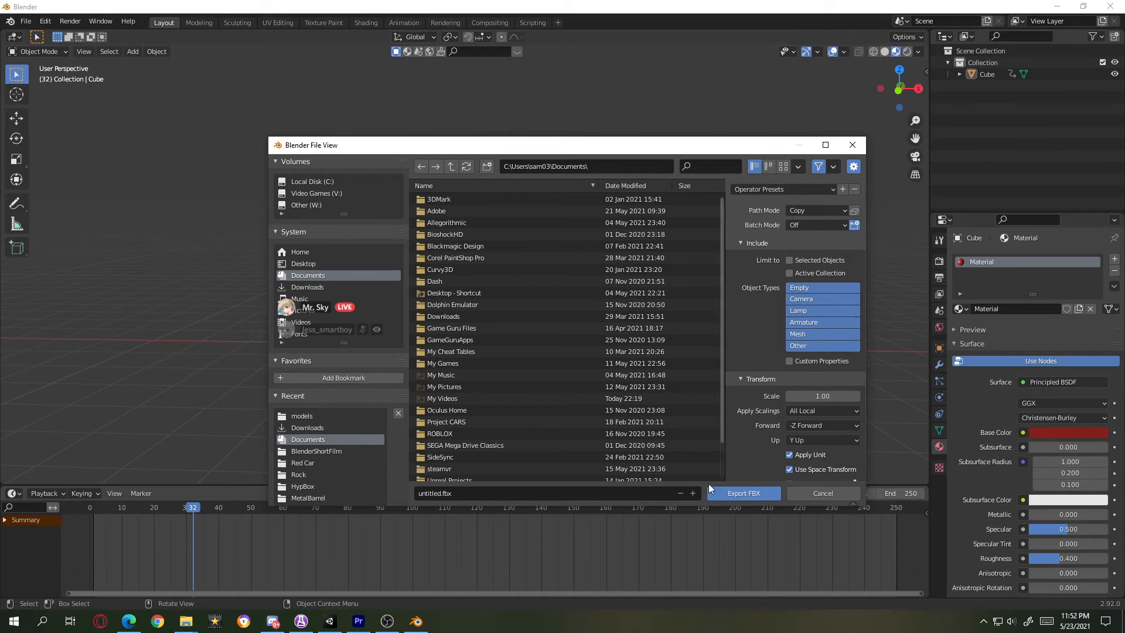
scroll(470, 319, down, 3)
scroll(478, 281, up, 3)
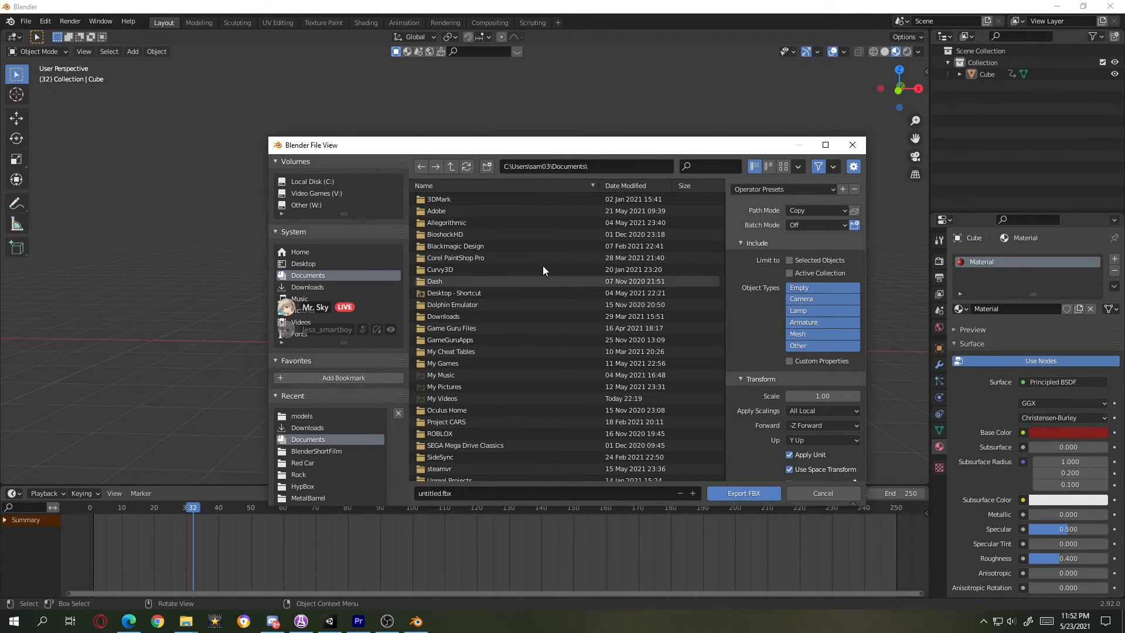
- Export the model to the Downloads folder as an FBX file named Chair1
click(318, 267)
click(314, 276)
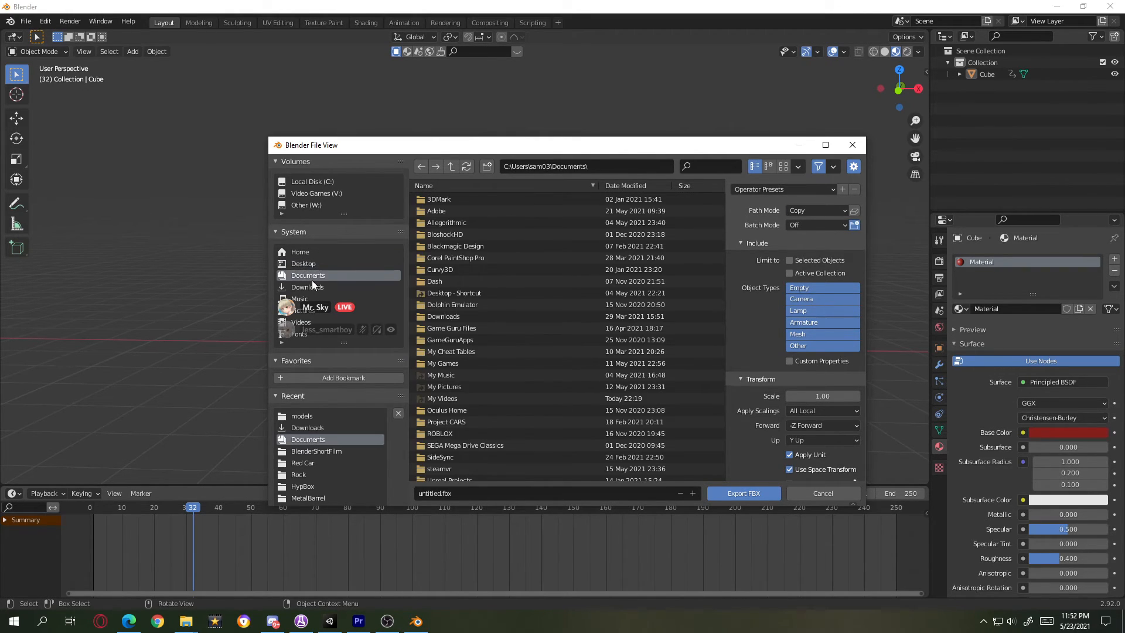
click(314, 288)
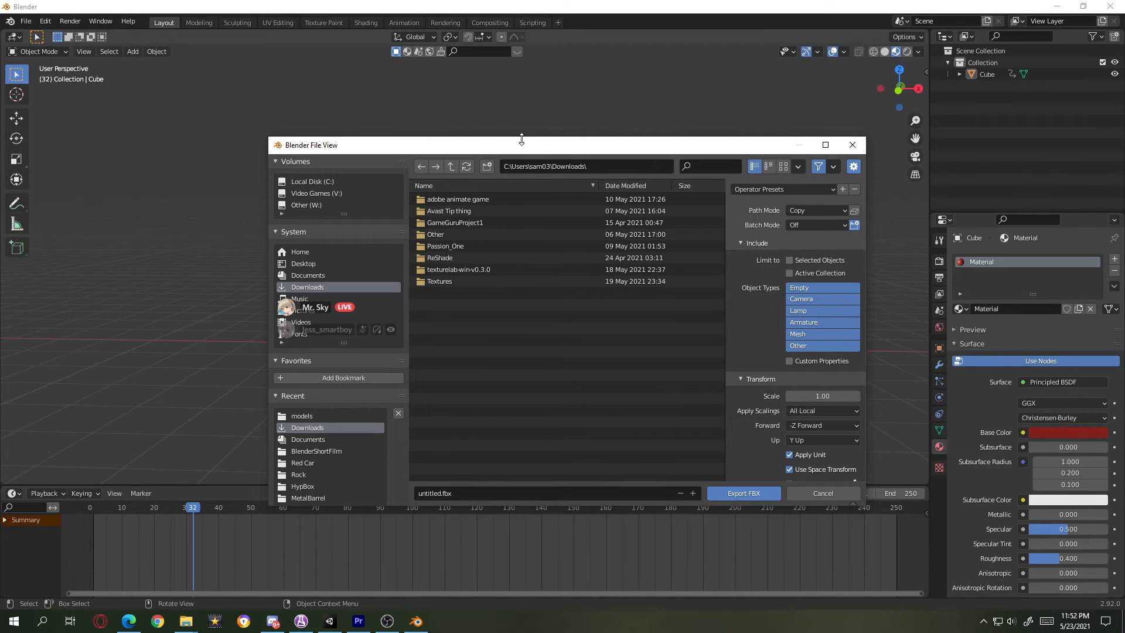
click(551, 167)
click(527, 494)
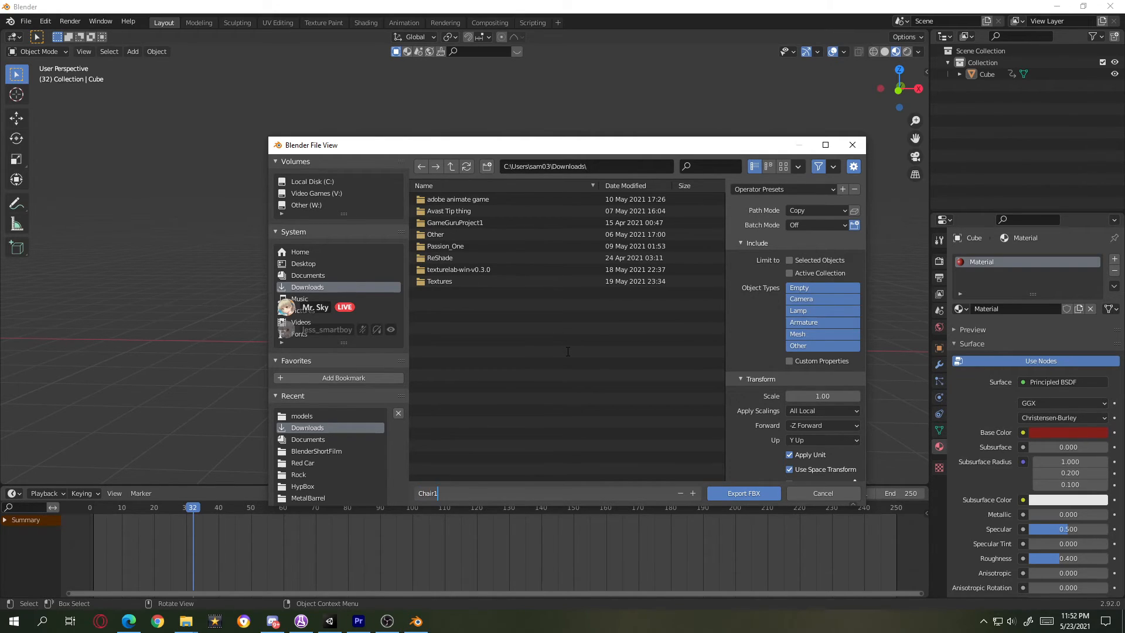
key(Return)
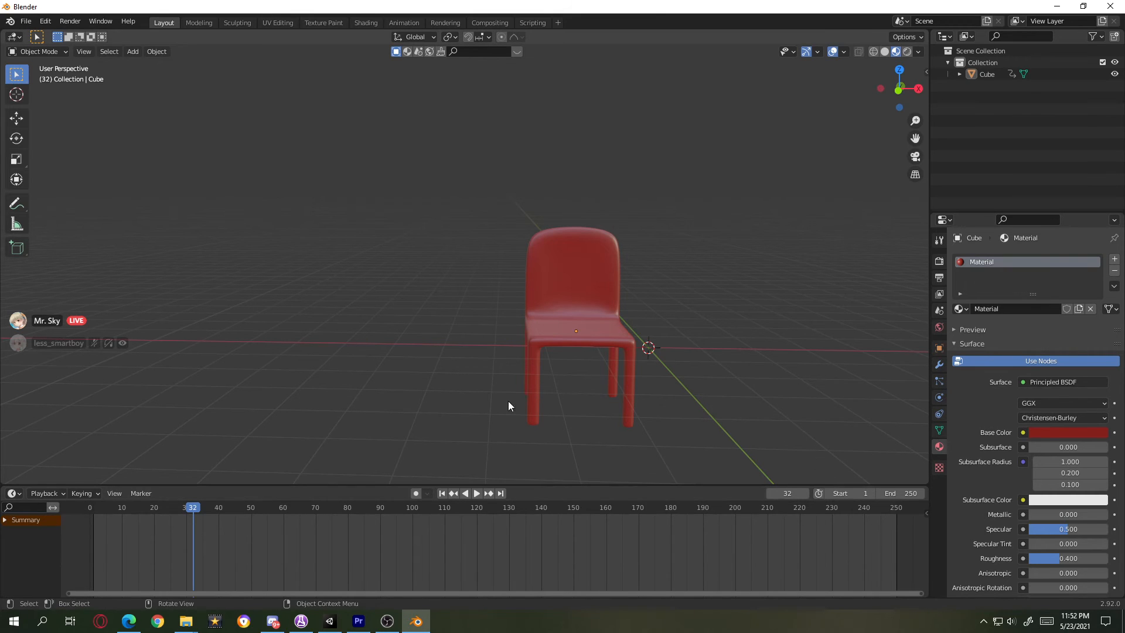
- Switch to the Unity project and import Chair1.fbx from the Downloads folder into the Scripts assets folder
click(413, 625)
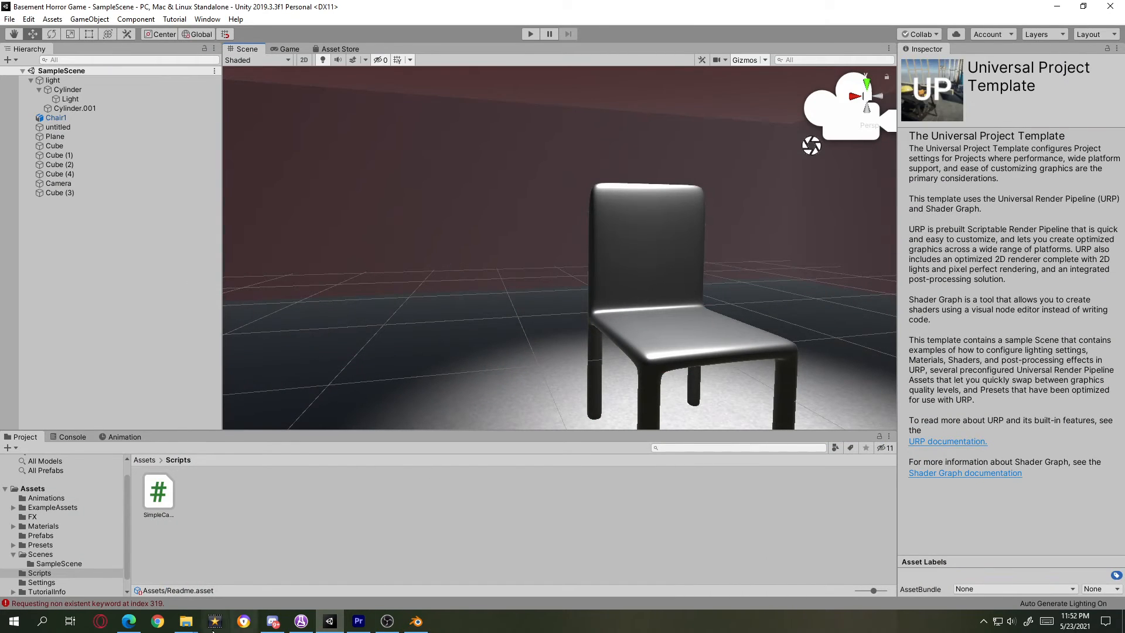
mouse_move(185, 623)
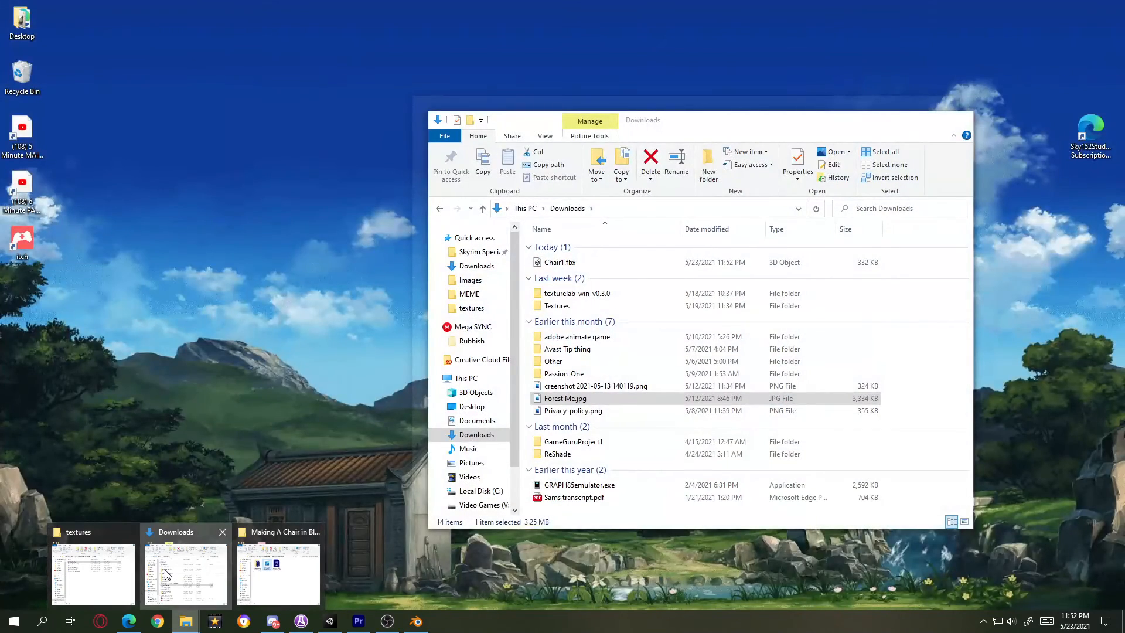
click(185, 571)
click(577, 263)
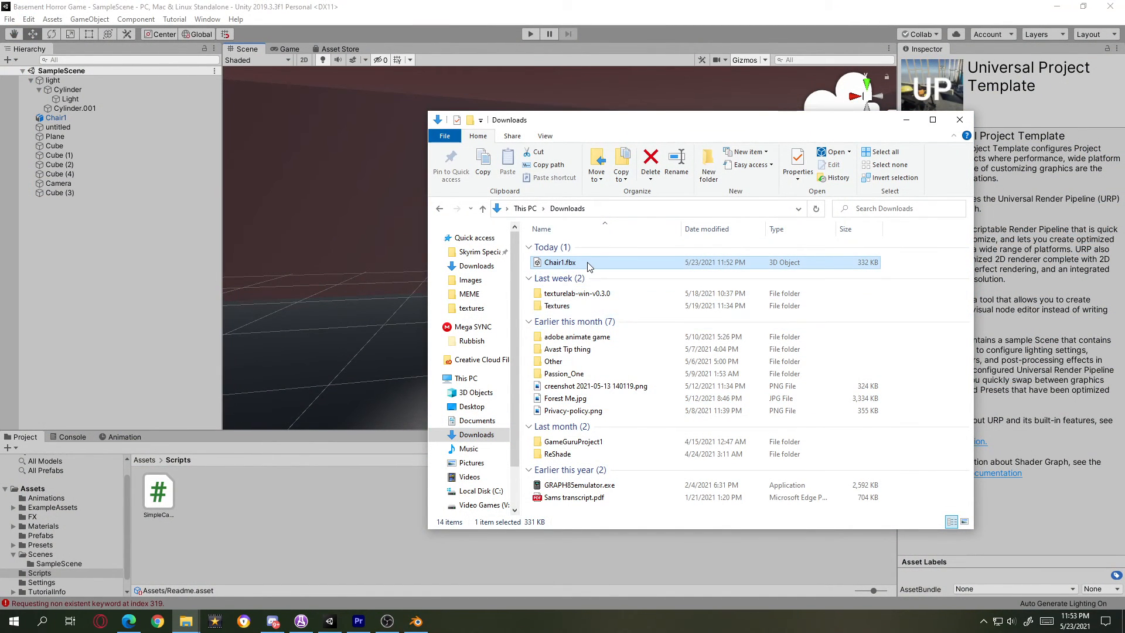
click(579, 293)
drag(580, 262, 283, 485)
drag(10, 447, 218, 501)
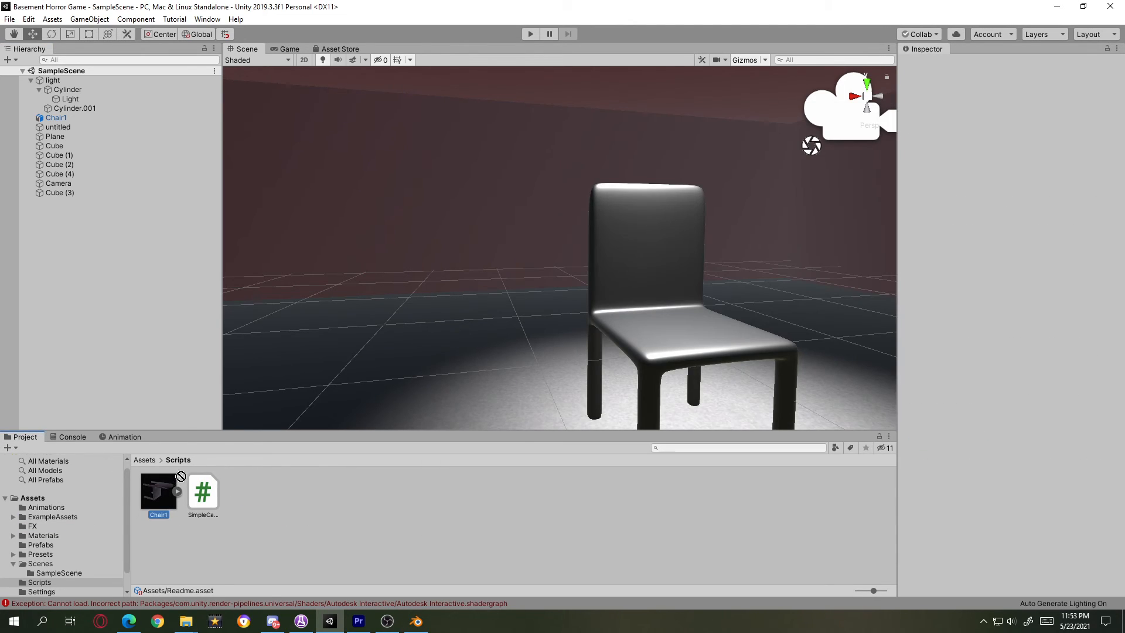
- Place the Chair1 model on the floor near the existing chair, with a scale of about 24.4, 24.4 and 2.44
drag(164, 507, 472, 233)
key(f)
key(r)
key(w)
drag(511, 249, 505, 341)
key(q)
right_drag(663, 342, 607, 350)
key(e)
key(r)
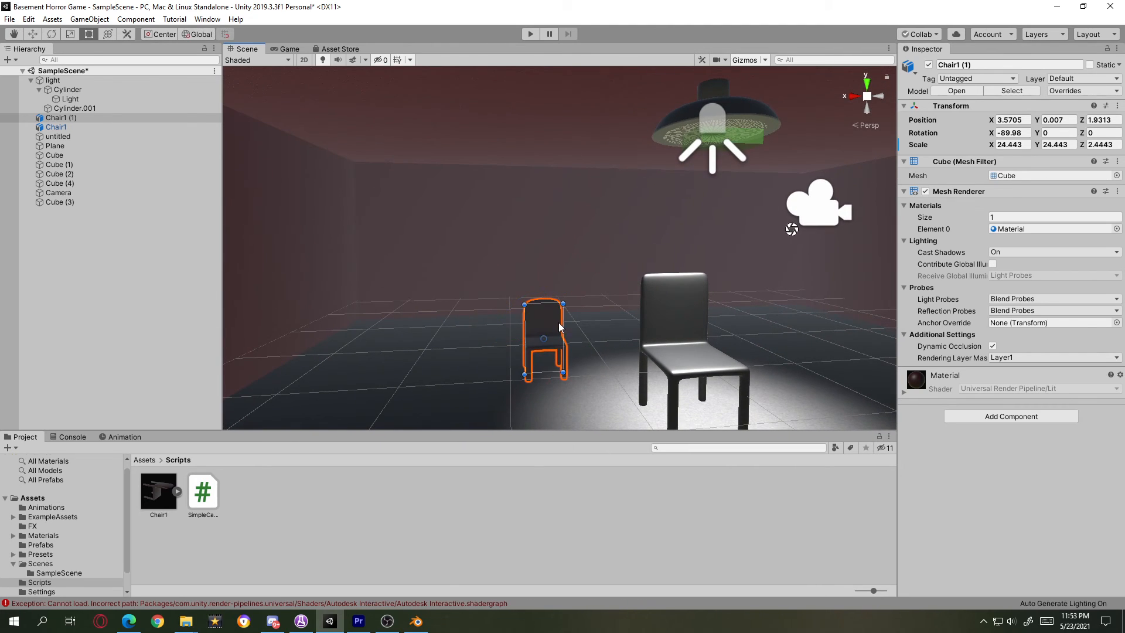
- Enlarge the imported chair to a scale of about 35.15, 35.15 and 3.51 and place it beside the existing chair at 3.07, 0.234, 3.315
drag(551, 339, 580, 332)
key(w)
drag(545, 297, 761, 313)
drag(575, 357, 549, 366)
click(750, 298)
right_drag(750, 297, 606, 268)
scroll(649, 295, down, 5)
click(650, 294)
key(w)
key(s)
key(w)
click(565, 265)
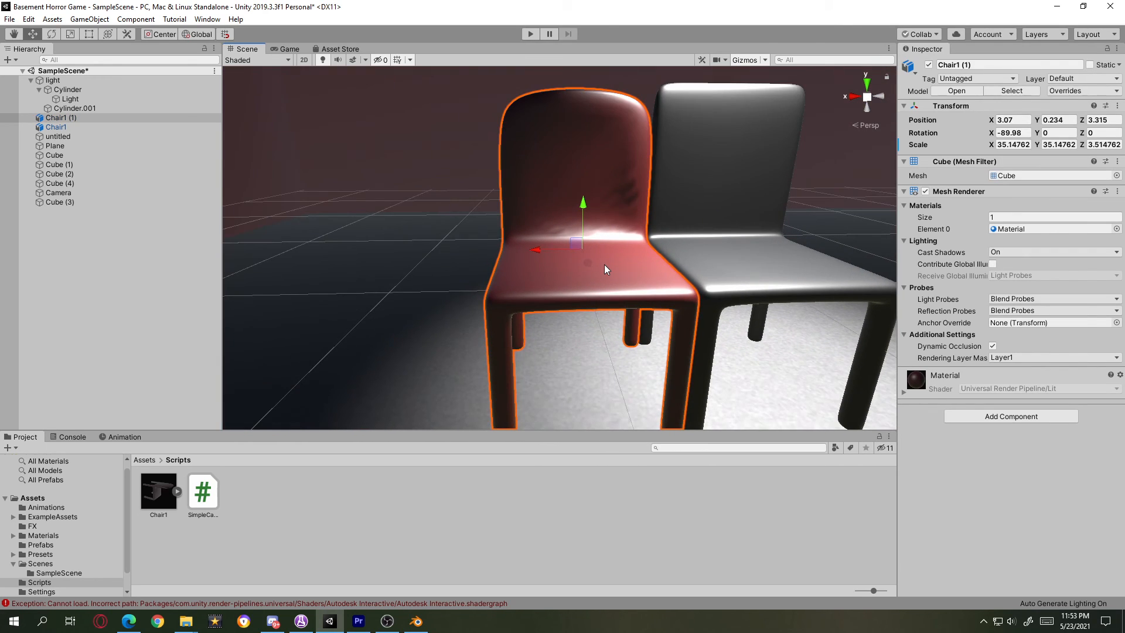